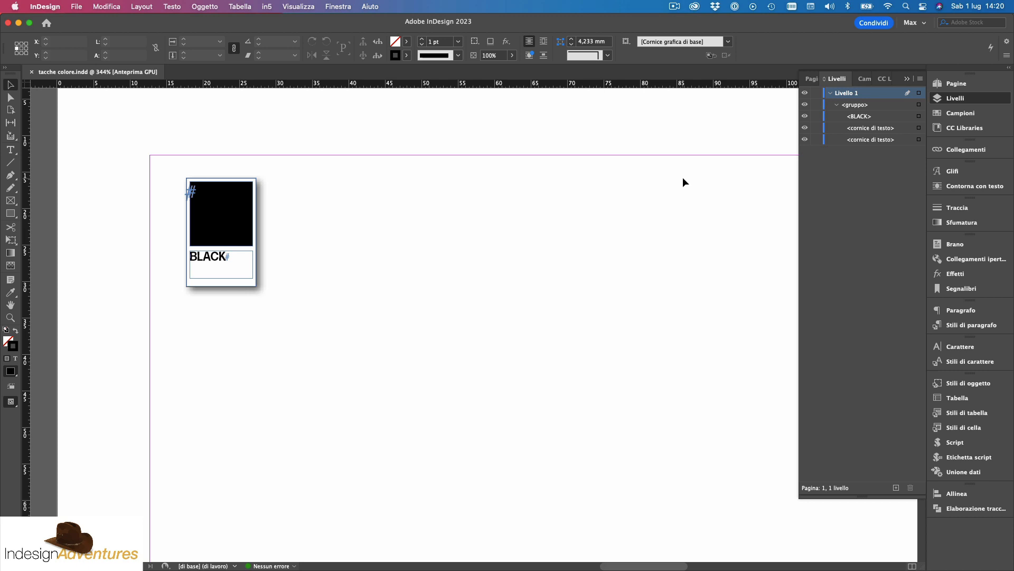
# - Examine the grouped black swatch card and its BLACK label, black frame and white background frame, on the page and in the layer list
pyautogui.click(242, 285)
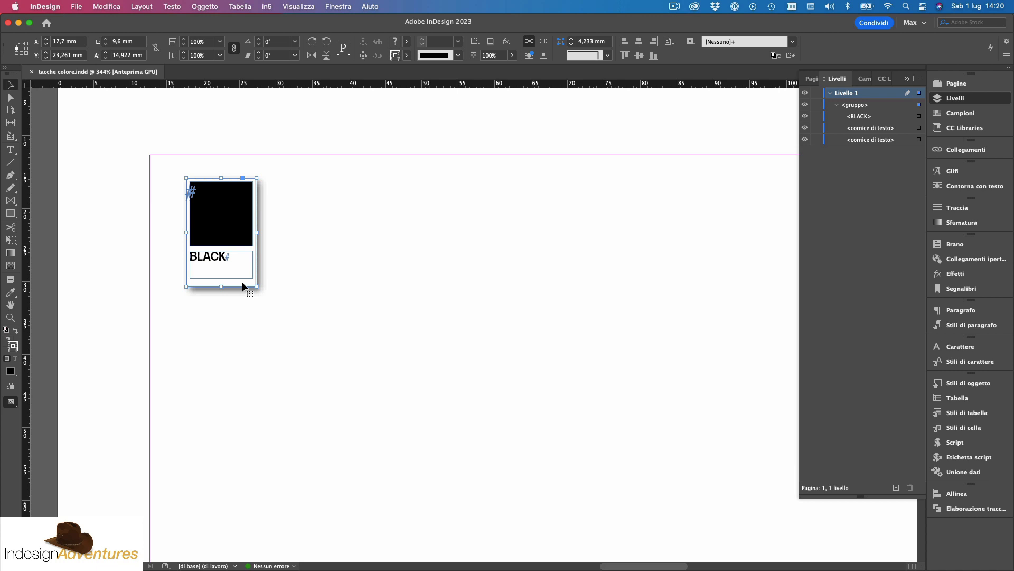
pyautogui.doubleClick(218, 258)
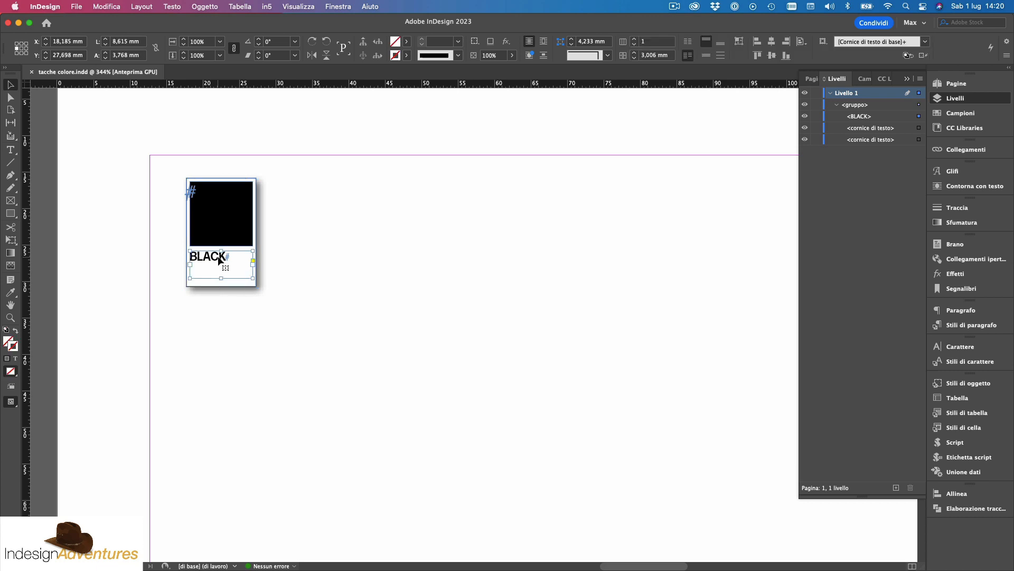
pyautogui.doubleClick(219, 259)
pyautogui.doubleClick(218, 259)
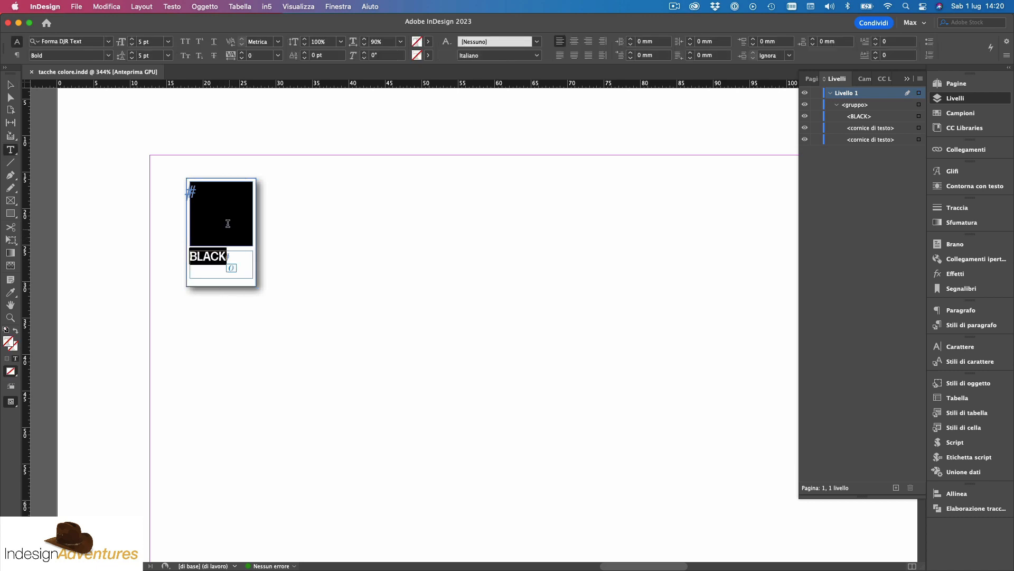
pyautogui.click(219, 202)
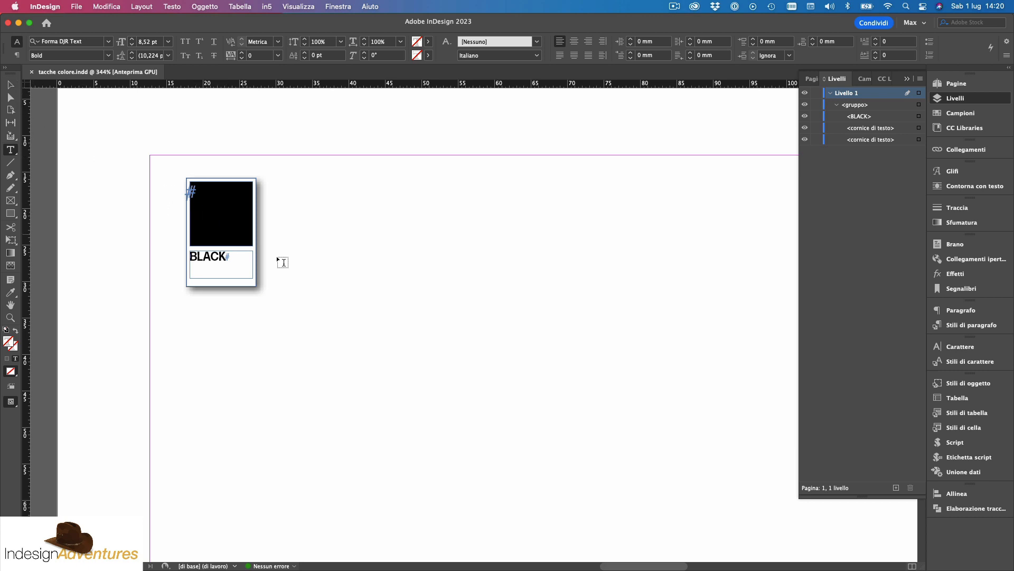
pyautogui.click(12, 85)
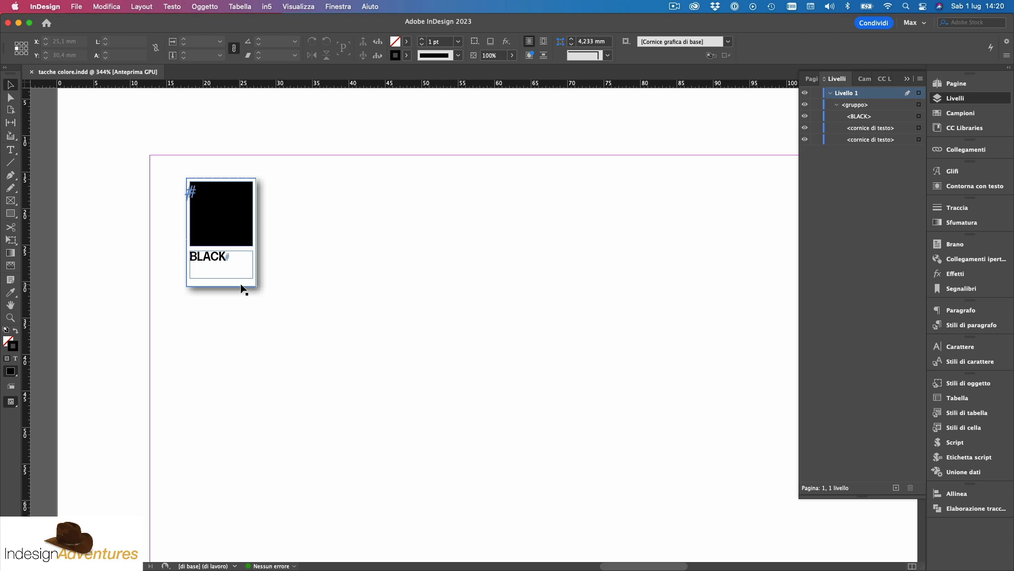
pyautogui.click(241, 285)
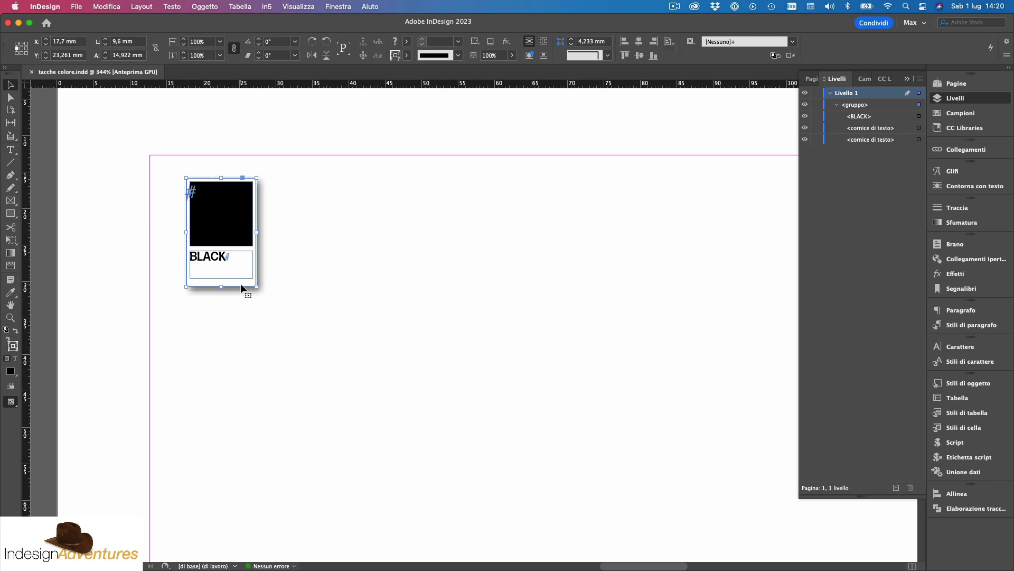
pyautogui.click(890, 106)
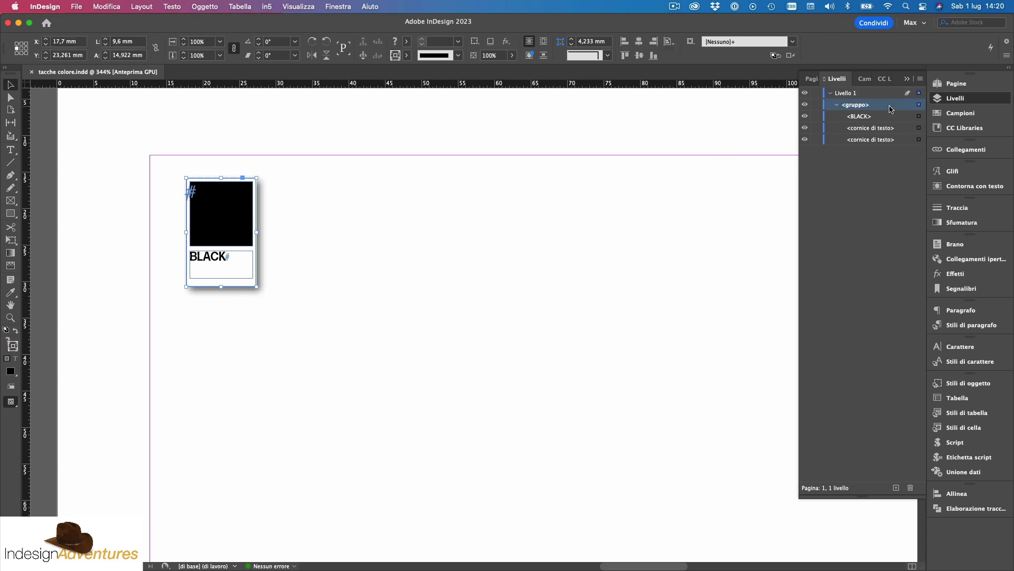
pyautogui.click(919, 117)
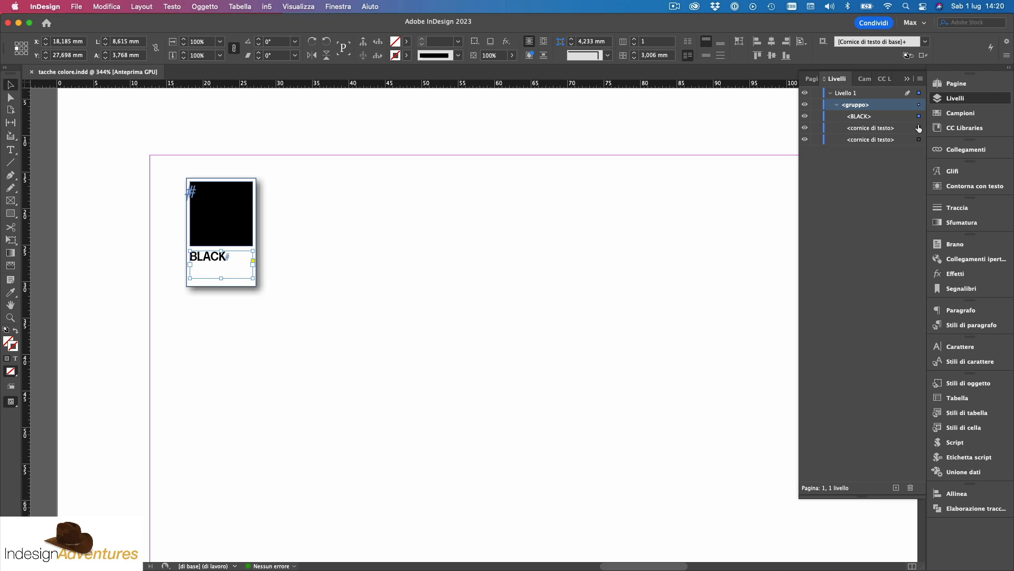
pyautogui.click(918, 128)
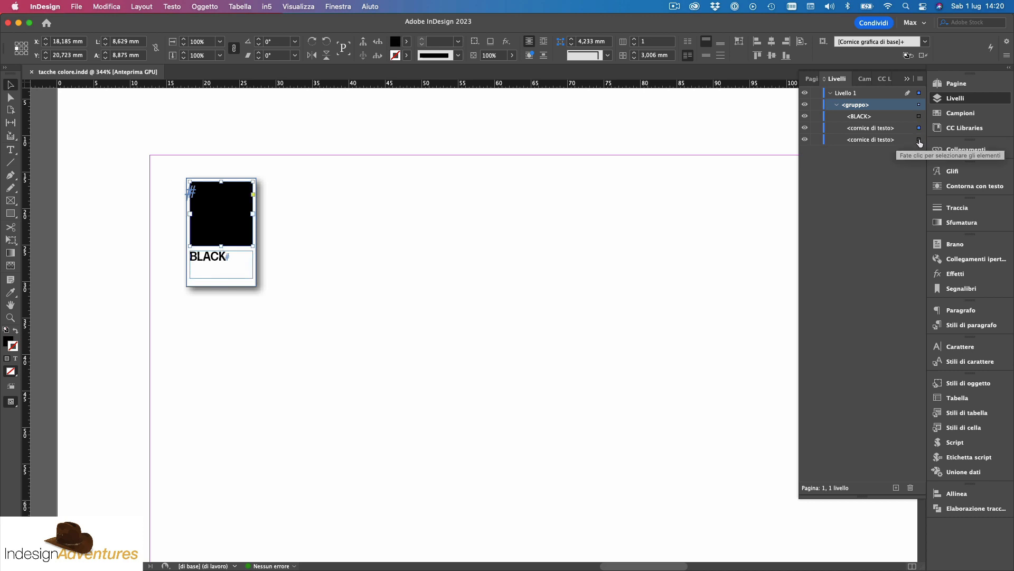
pyautogui.click(919, 139)
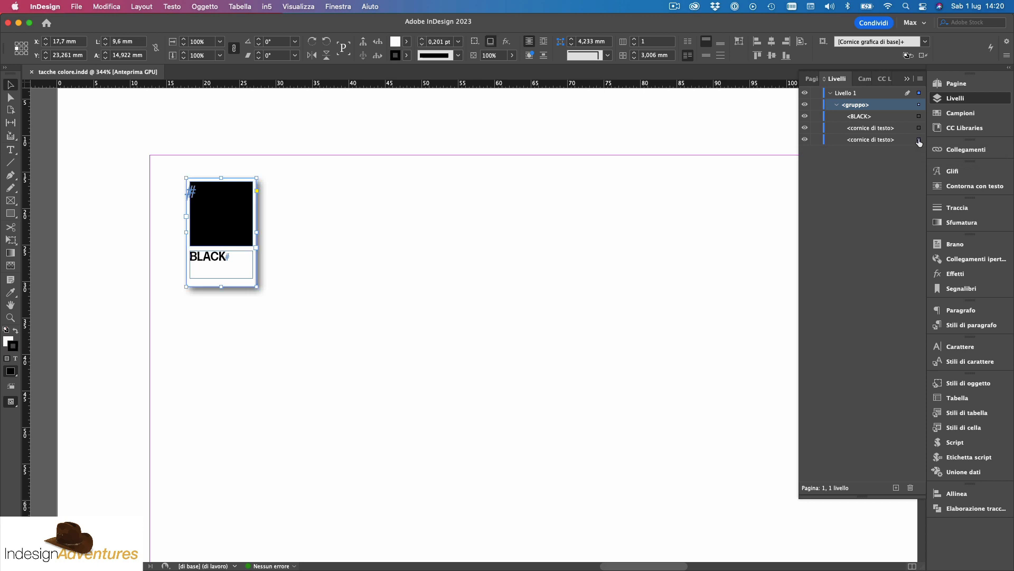
pyautogui.click(359, 213)
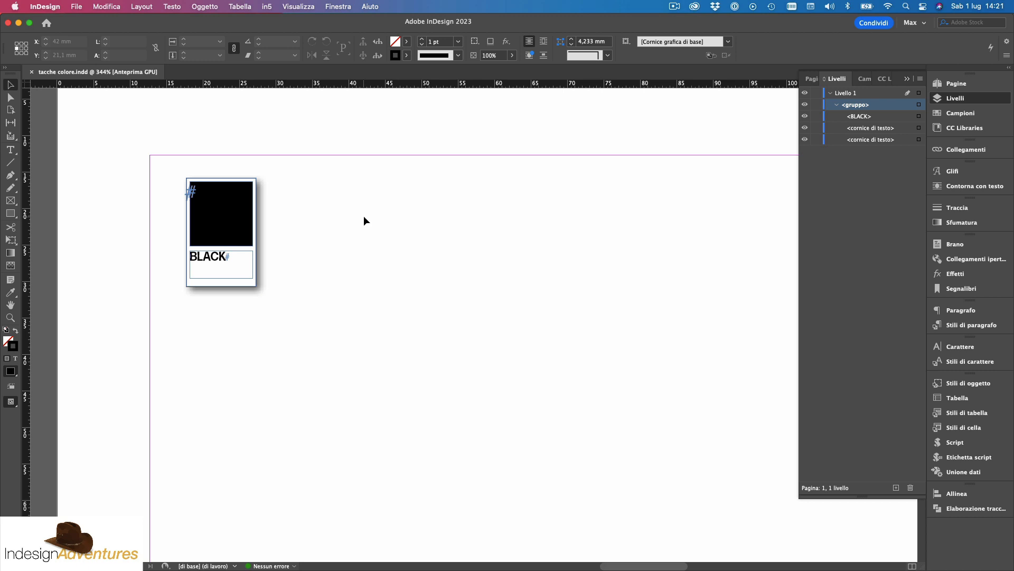
# - Ungroup the black swatch card into its separate frames
pyautogui.click(247, 284)
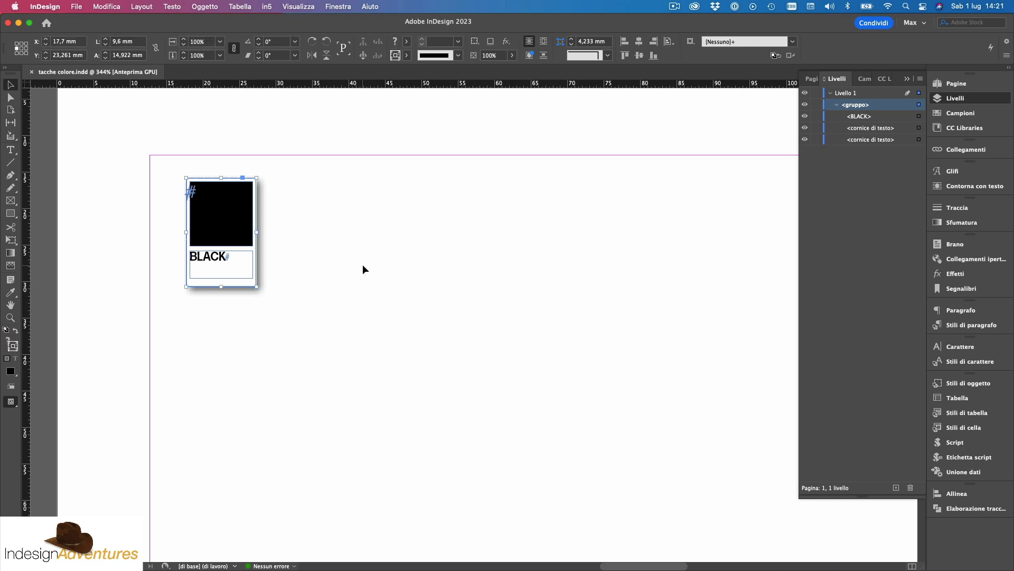
pyautogui.scroll(-2, 362, 264)
pyautogui.hscroll(1, 363, 264)
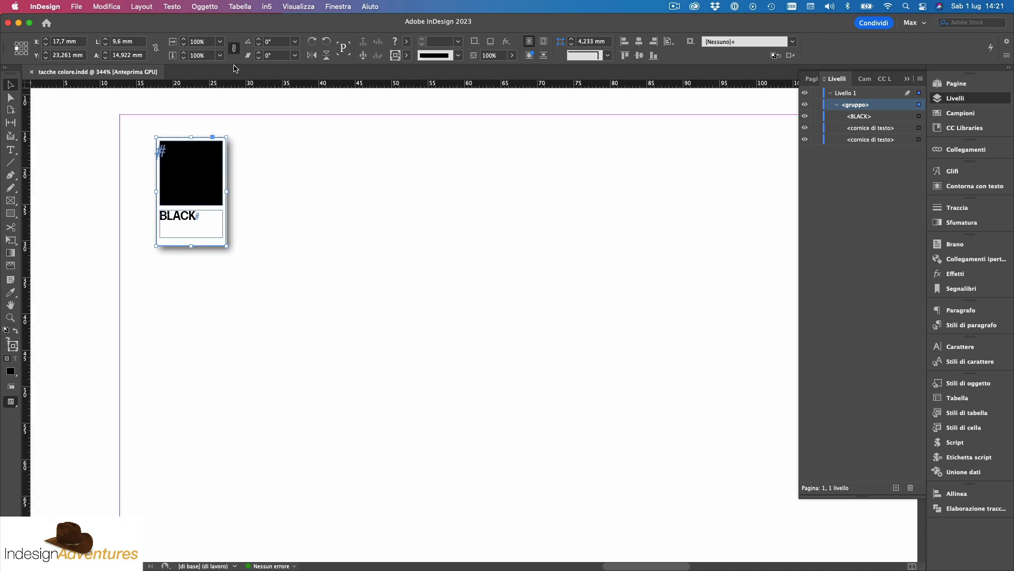
pyautogui.click(204, 7)
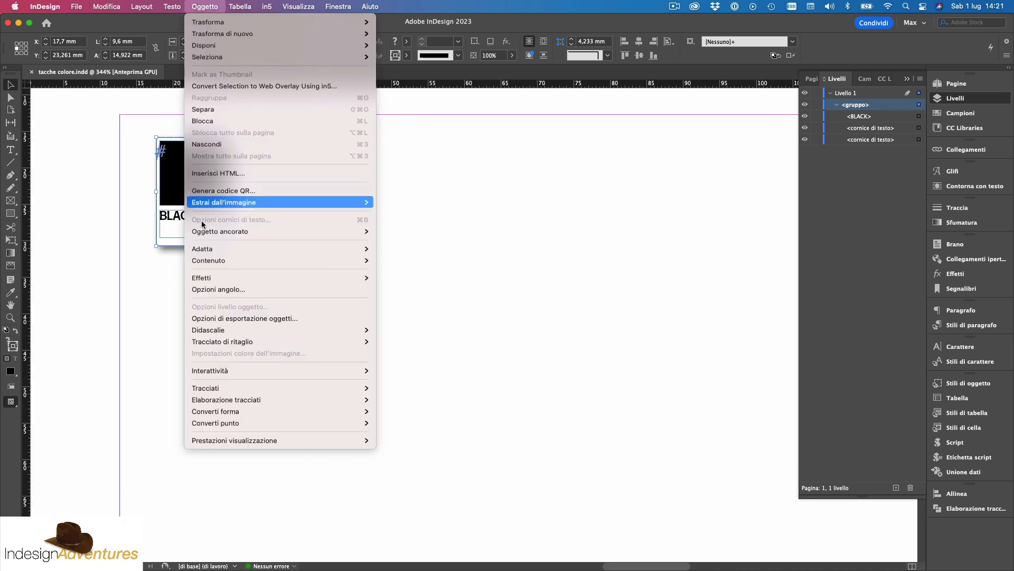
pyautogui.click(230, 110)
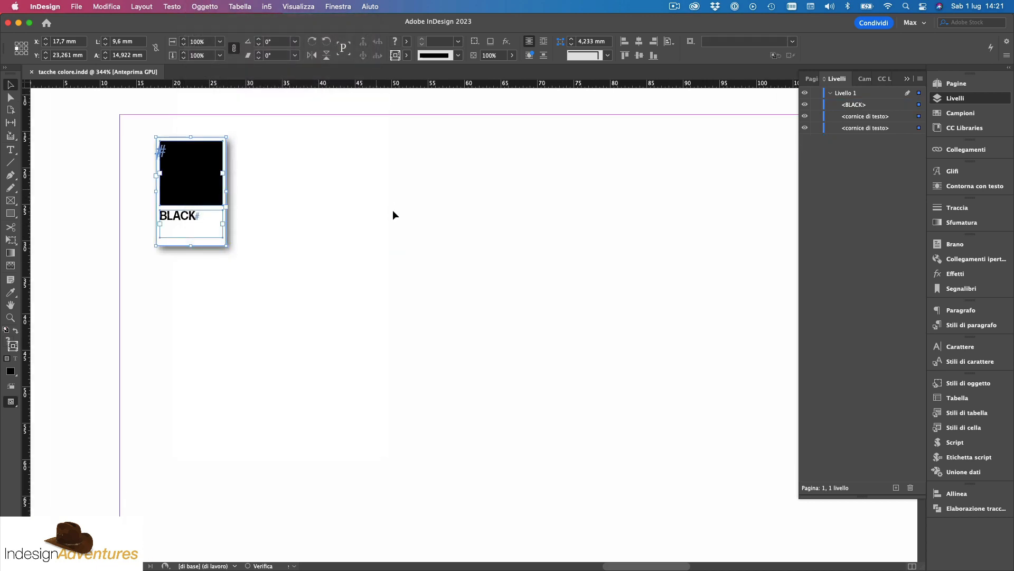
# - Duplicate the card's white background frame beside it at X 31.6 mm, and show the colour swatches with the copy's fill active
pyautogui.click(209, 245)
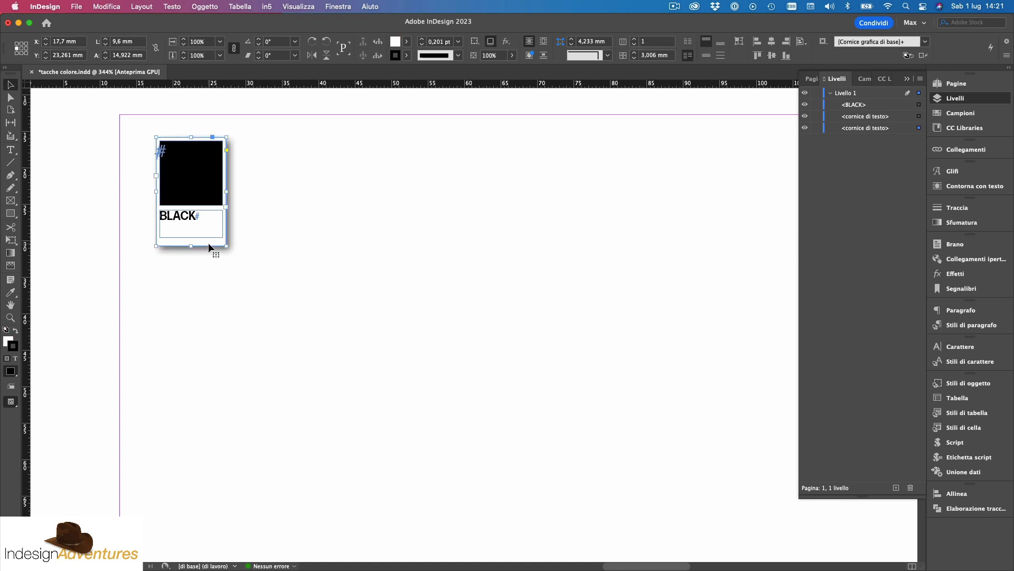
pyautogui.moveTo(207, 241); pyautogui.dragTo(312, 252)
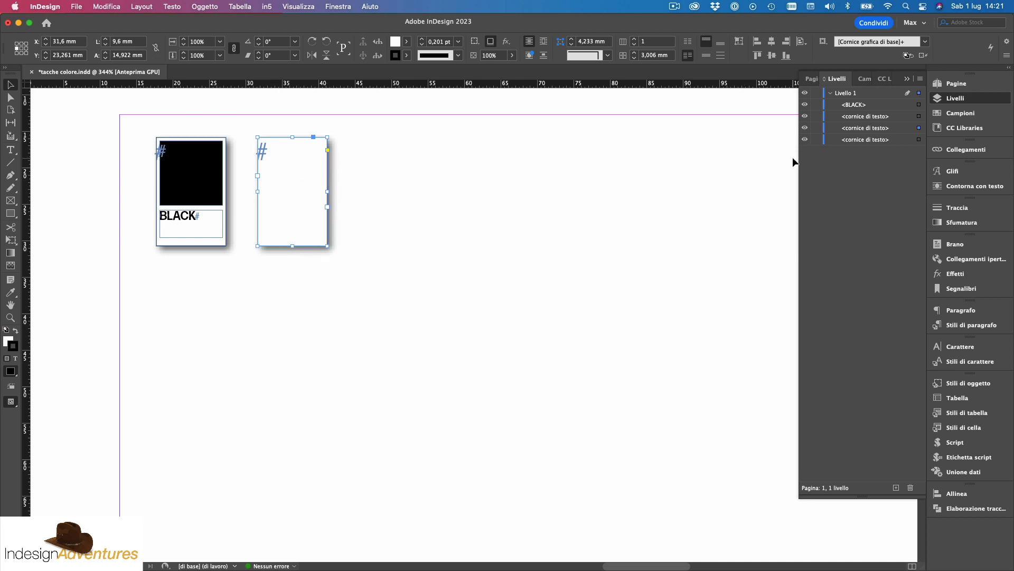
pyautogui.click(960, 114)
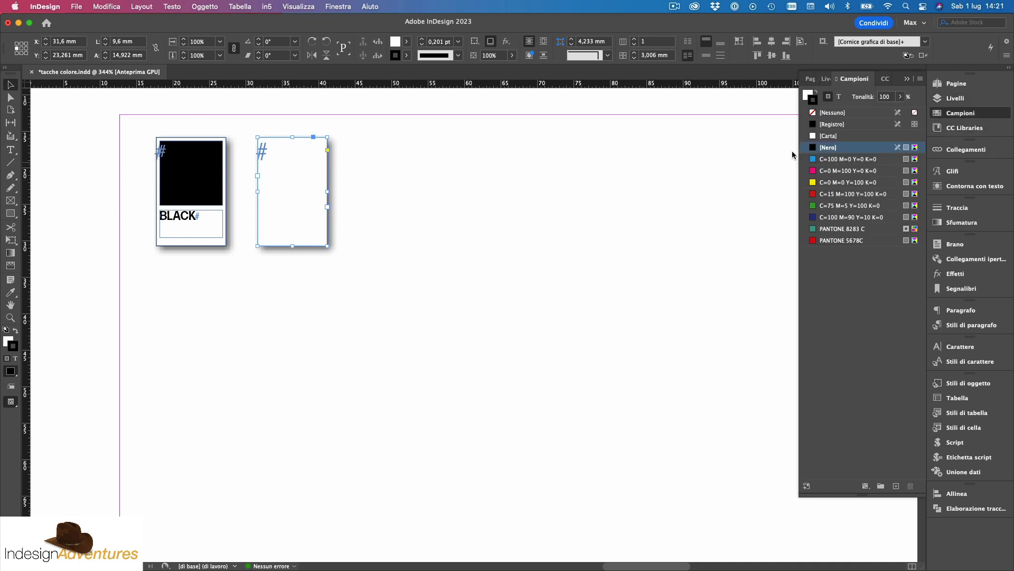
pyautogui.click(807, 95)
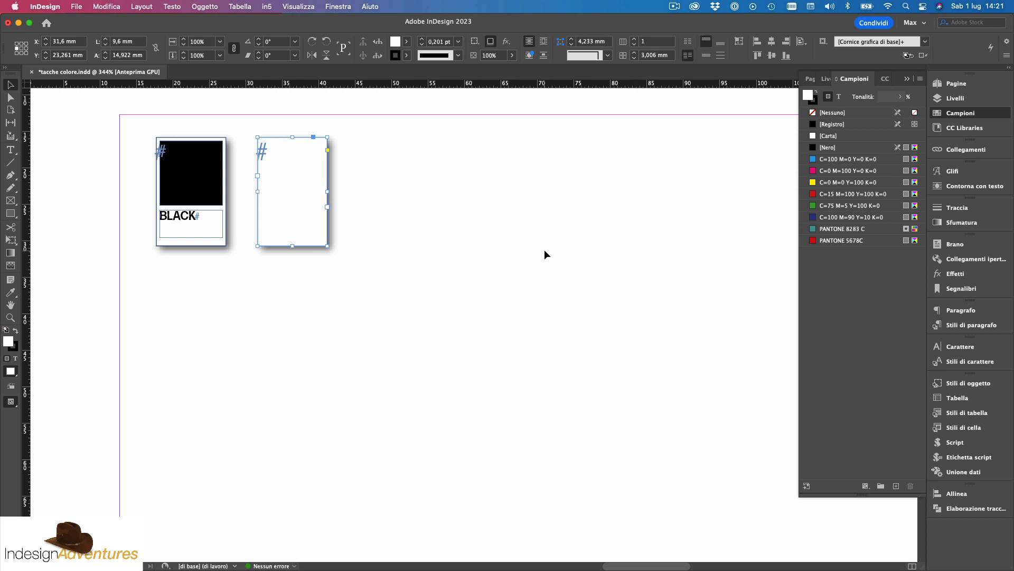
# - Start a new object style based on the duplicated white frame and name it Box_colore
pyautogui.click(975, 384)
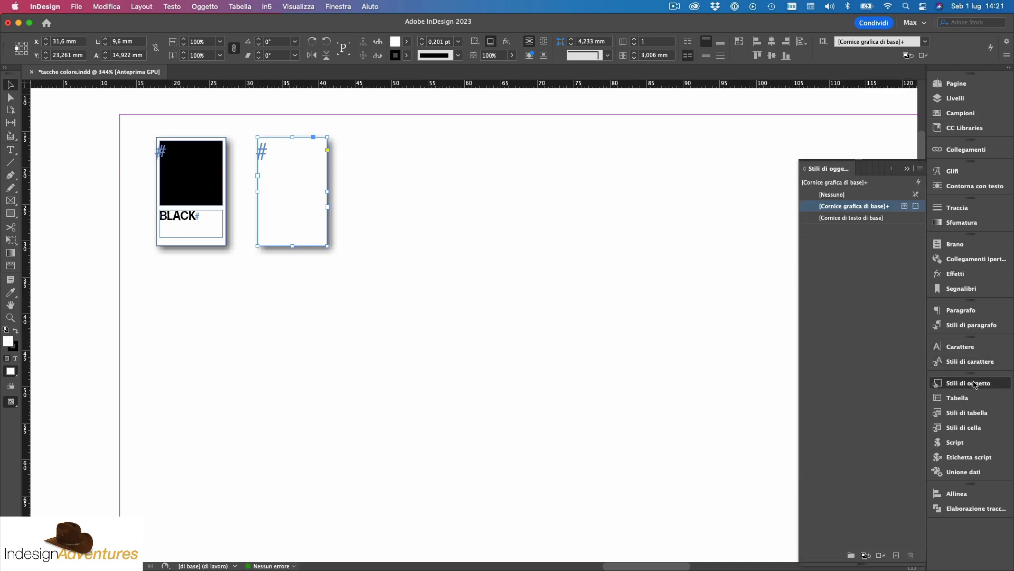
pyautogui.click(921, 169)
pyautogui.click(815, 178)
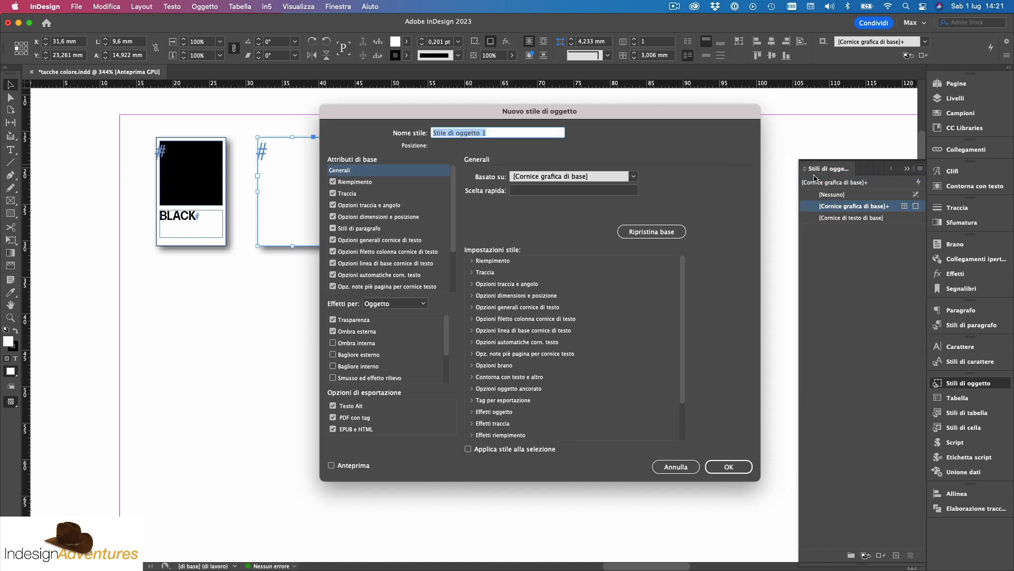
pyautogui.moveTo(706, 115); pyautogui.dragTo(745, 128)
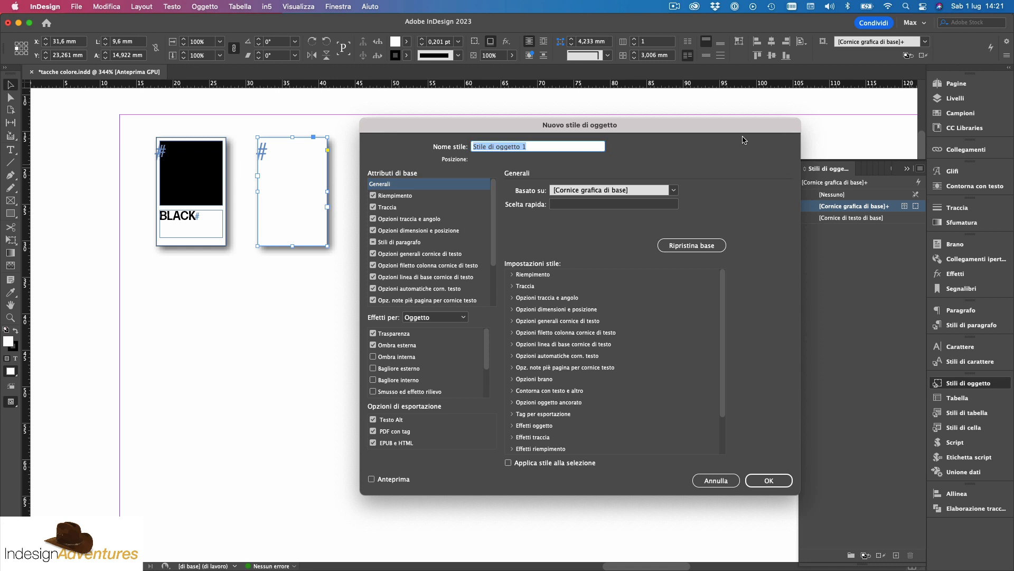
pyautogui.write('Box_colore')
# - Set the Box_colore style's fill to [Carta], review its stroke and drop shadow settings, and save the style
pyautogui.click(417, 200)
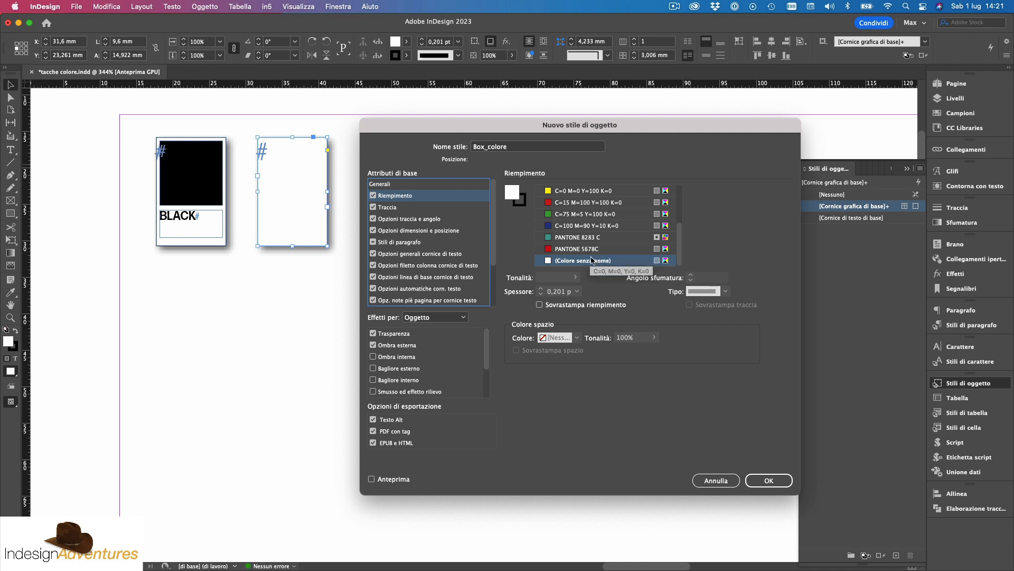
pyautogui.scroll(3, 592, 232)
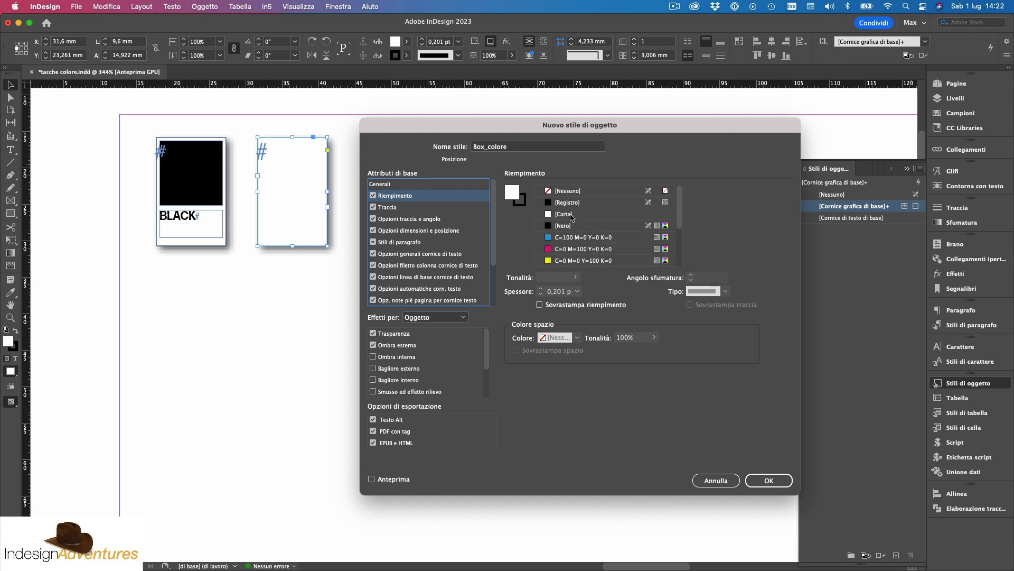
pyautogui.click(571, 214)
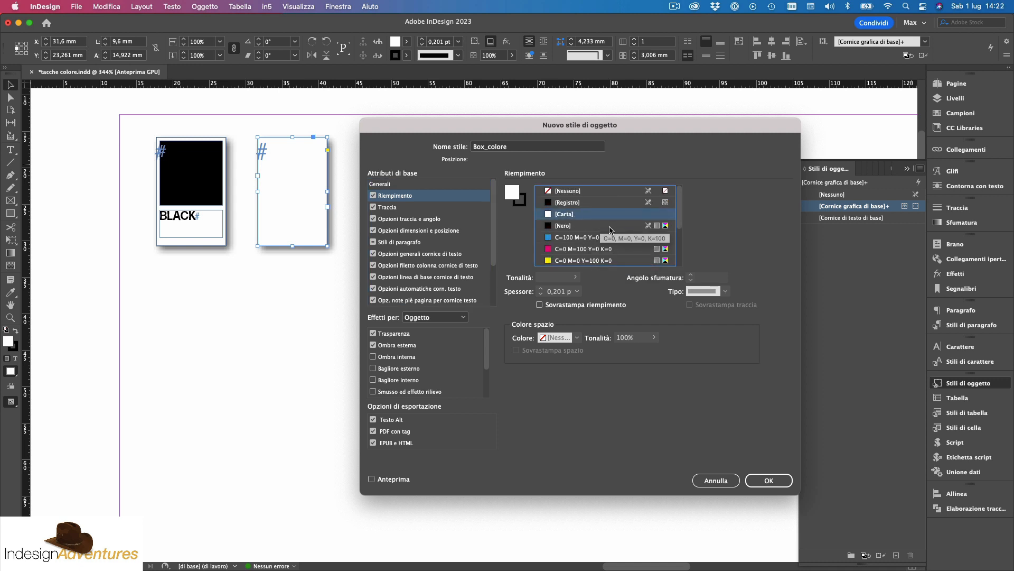
pyautogui.click(417, 210)
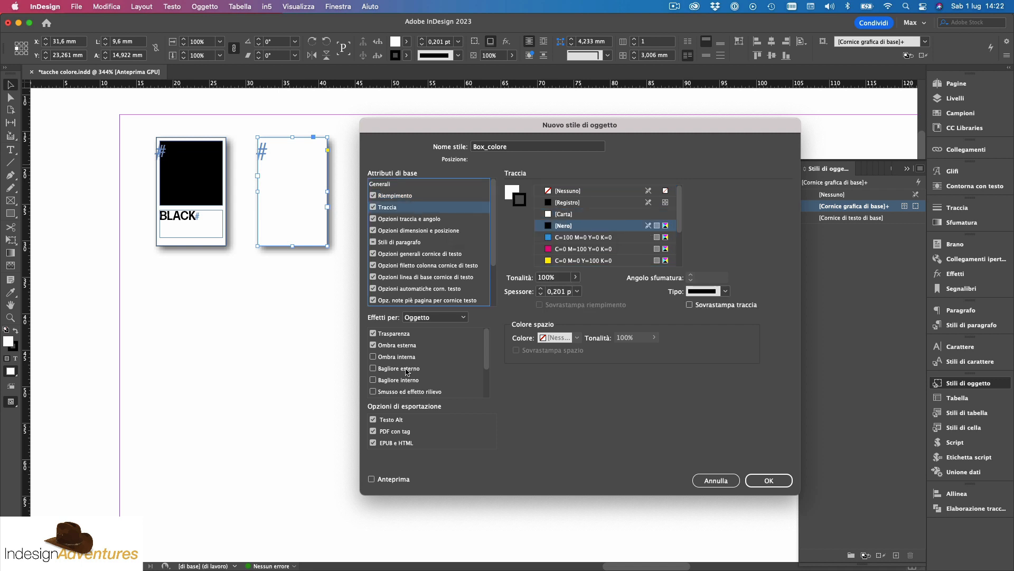
pyautogui.click(428, 346)
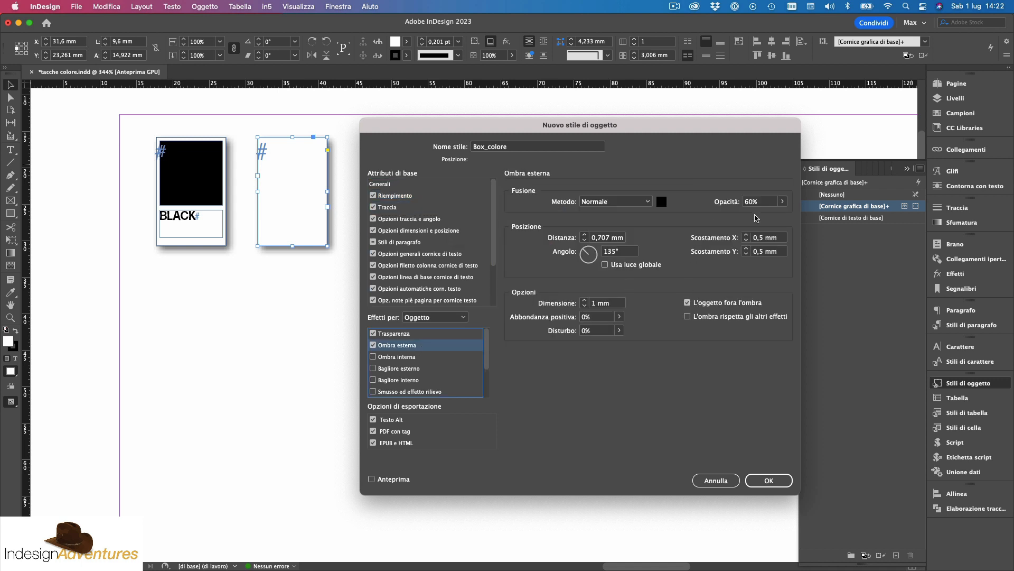
pyautogui.click(774, 482)
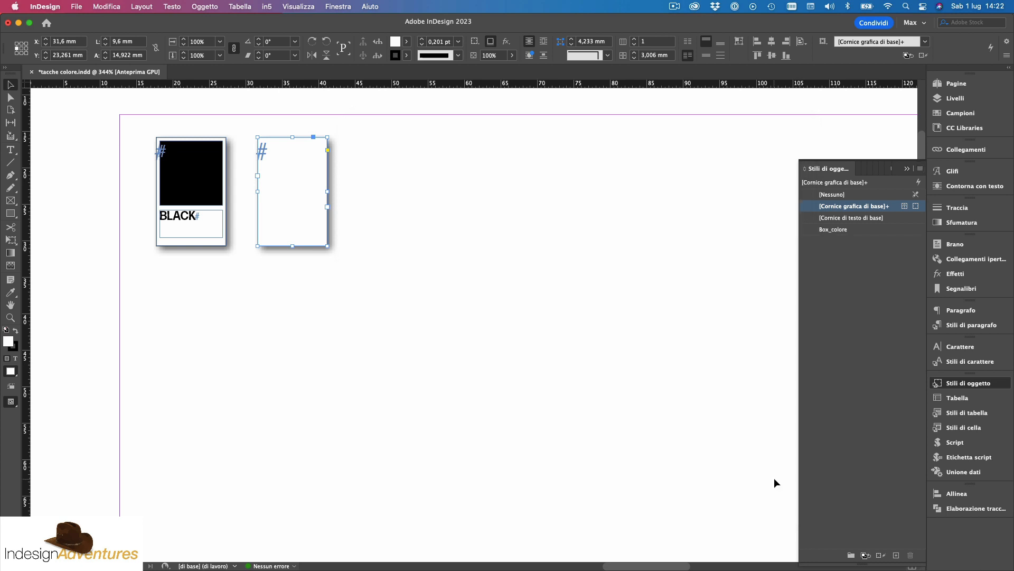
# - Apply the Box_colore object style to the duplicated white frame and check the frame's content type
pyautogui.click(862, 232)
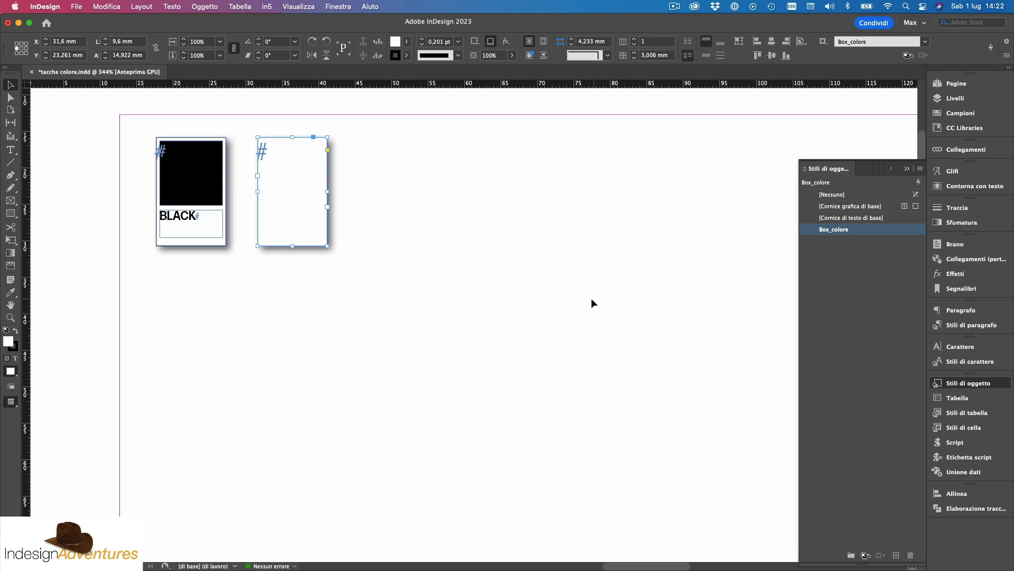
pyautogui.click(359, 288)
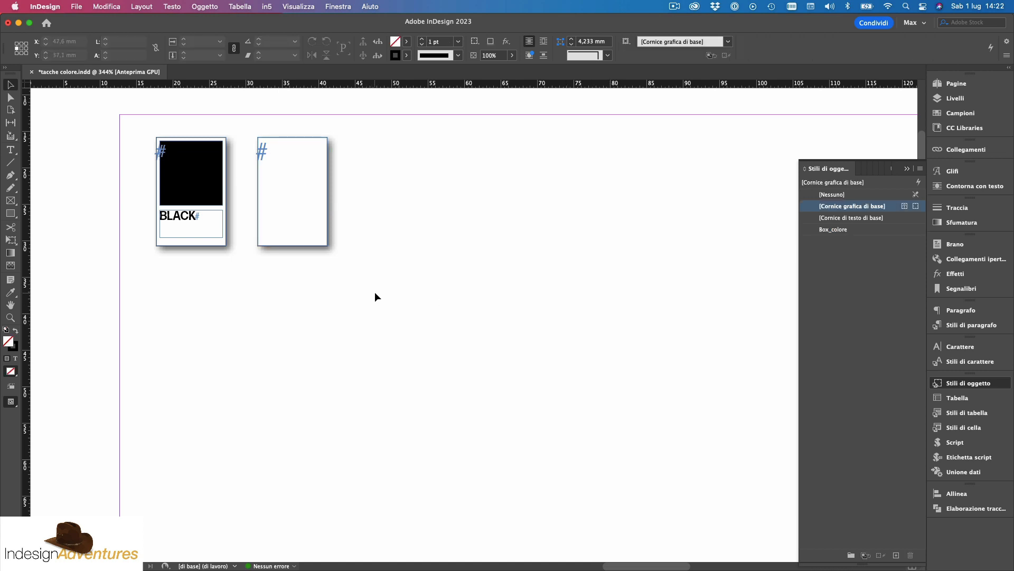
pyautogui.click(308, 226)
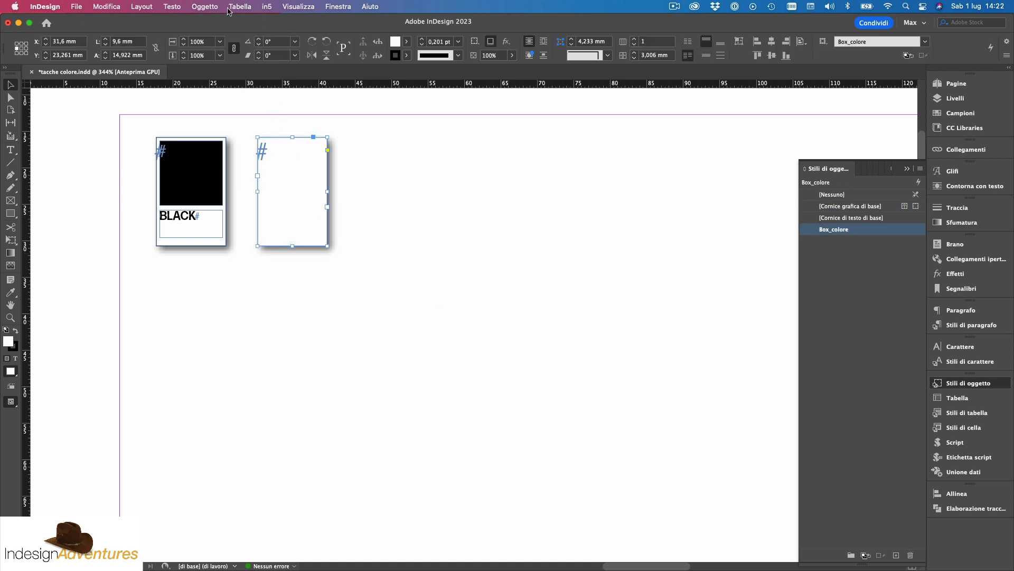
pyautogui.click(205, 7)
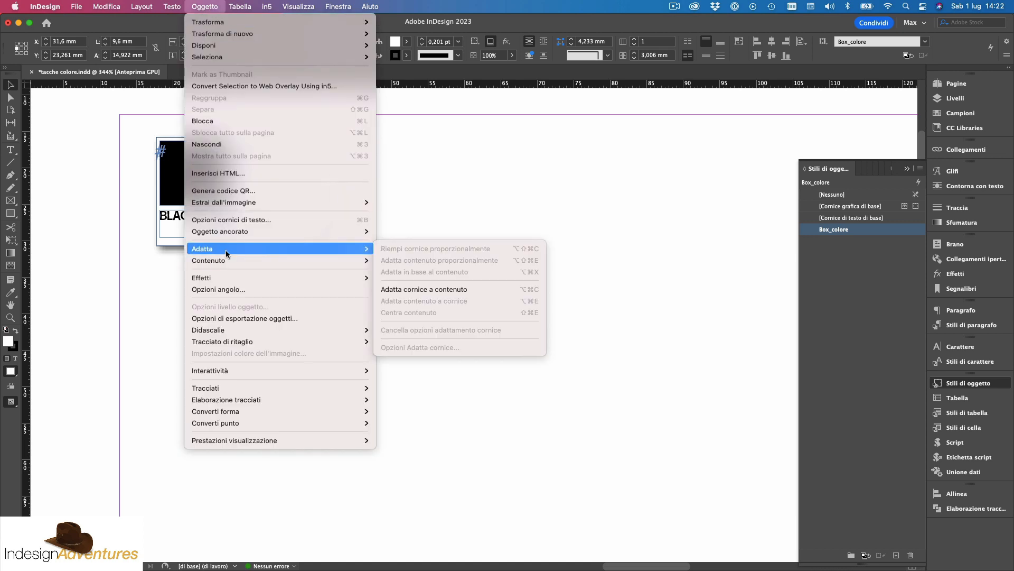
pyautogui.moveTo(224, 259)
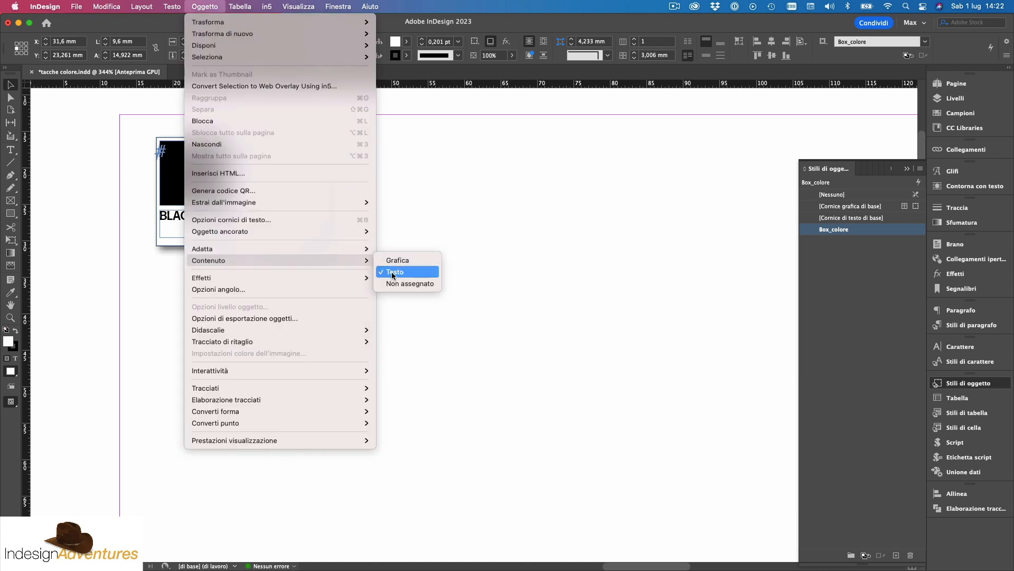
pyautogui.click(505, 294)
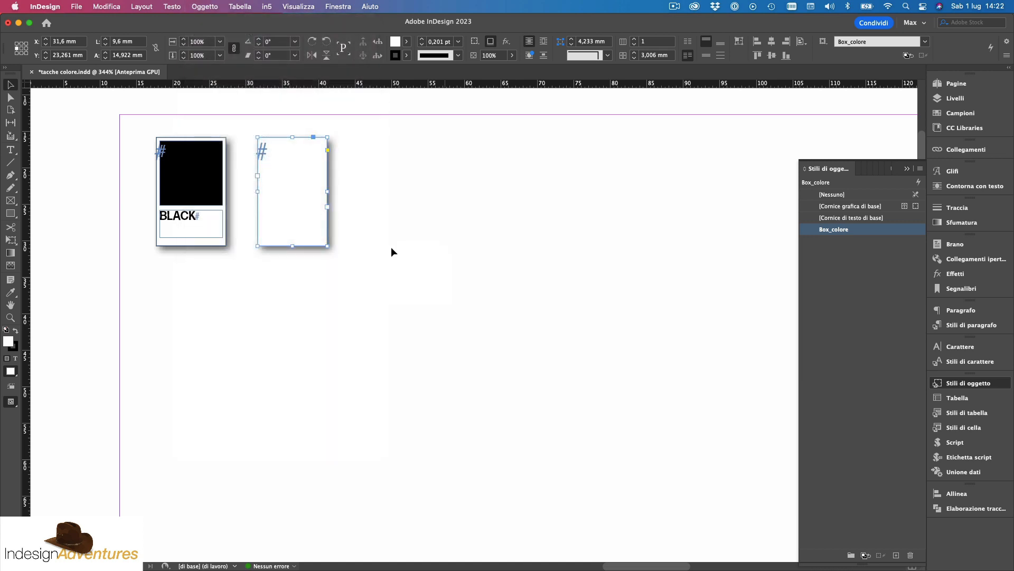
# - Copy the BLACK label from the original card into the duplicated white frame, keeping its text formatting
pyautogui.doubleClick(189, 217)
pyautogui.doubleClick(190, 216)
pyautogui.press('super+c')
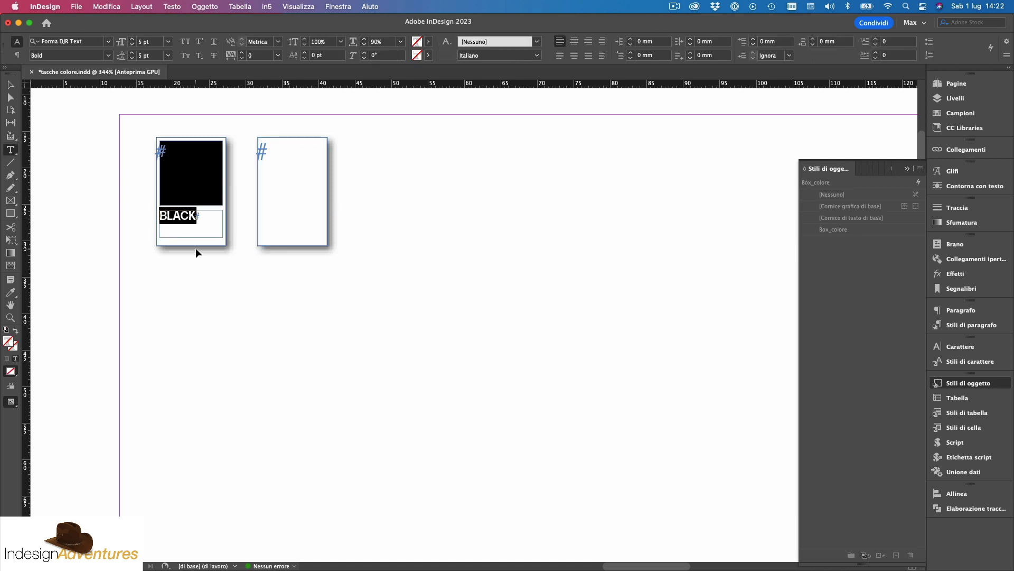
pyautogui.click(289, 198)
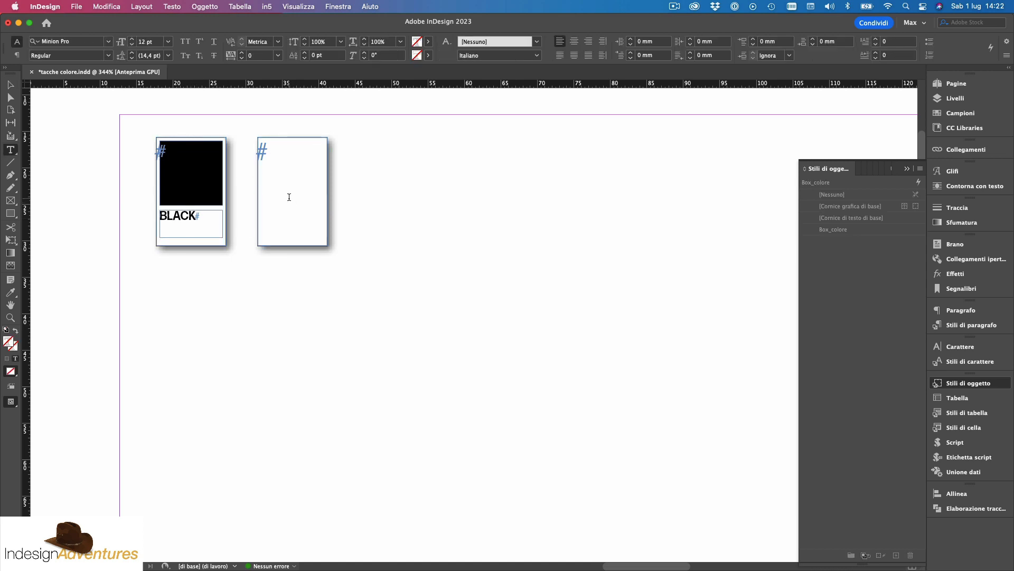
pyautogui.press('super+v')
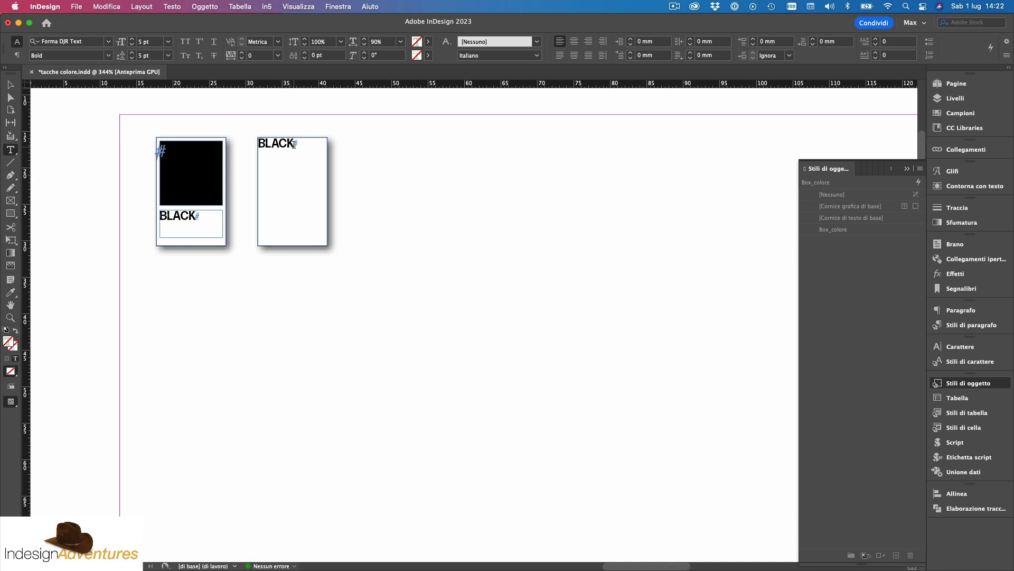
# - Start a new paragraph style based on the pasted BLACK text and name it nome_colore
pyautogui.moveTo(295, 143); pyautogui.dragTo(250, 141)
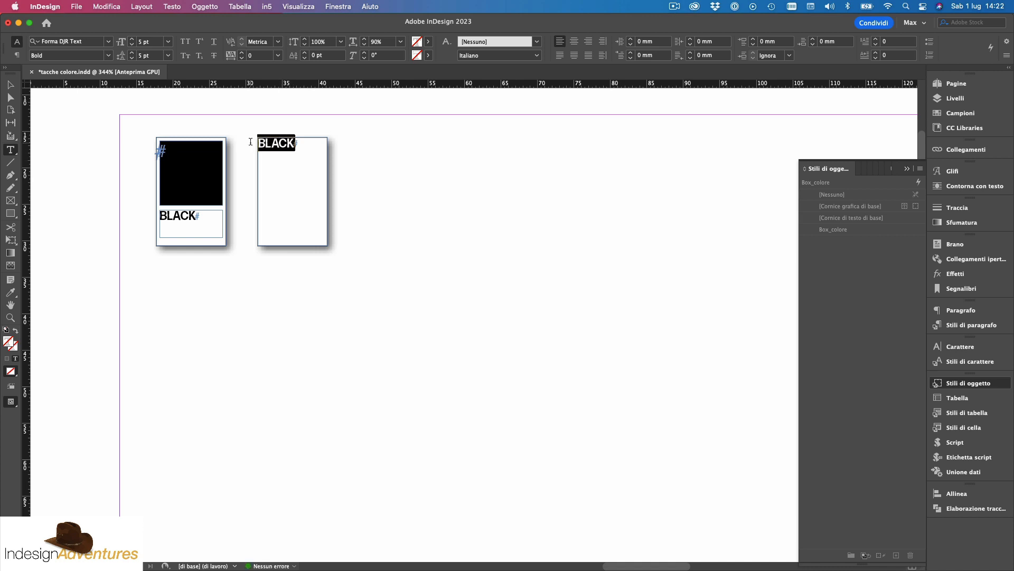
pyautogui.click(968, 326)
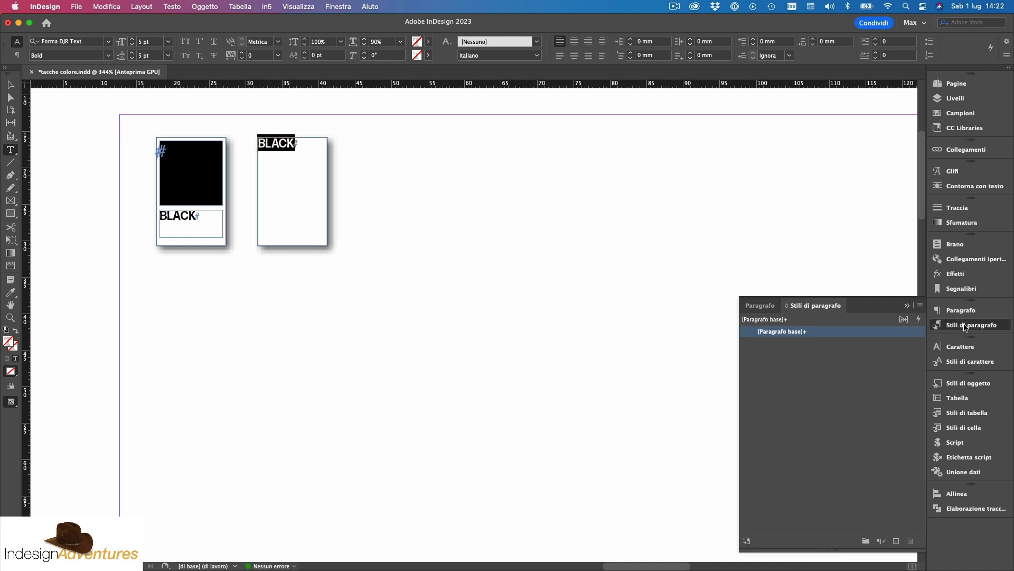
pyautogui.click(919, 305)
pyautogui.click(775, 287)
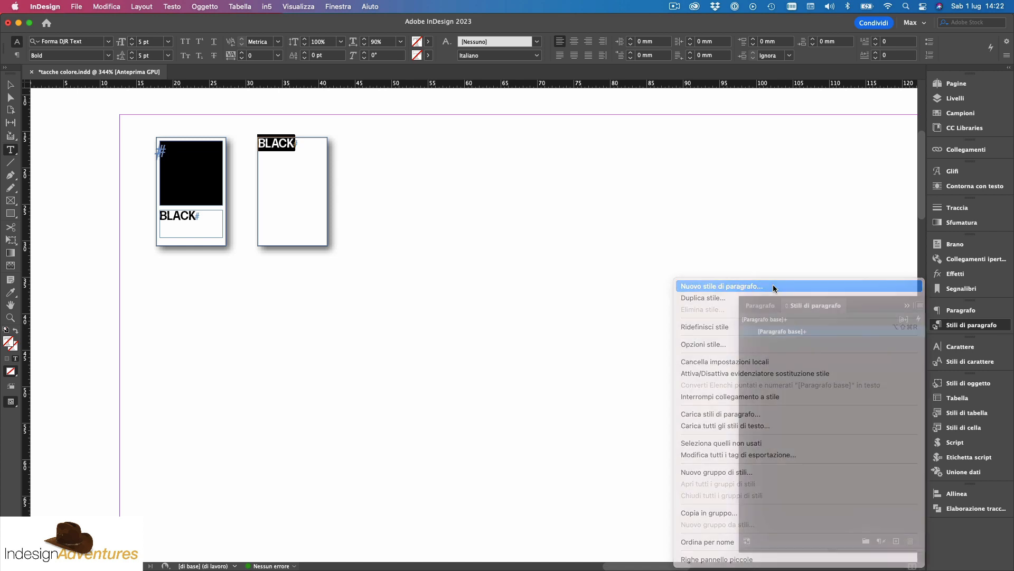
pyautogui.moveTo(644, 119); pyautogui.dragTo(704, 277)
pyautogui.write('nom')
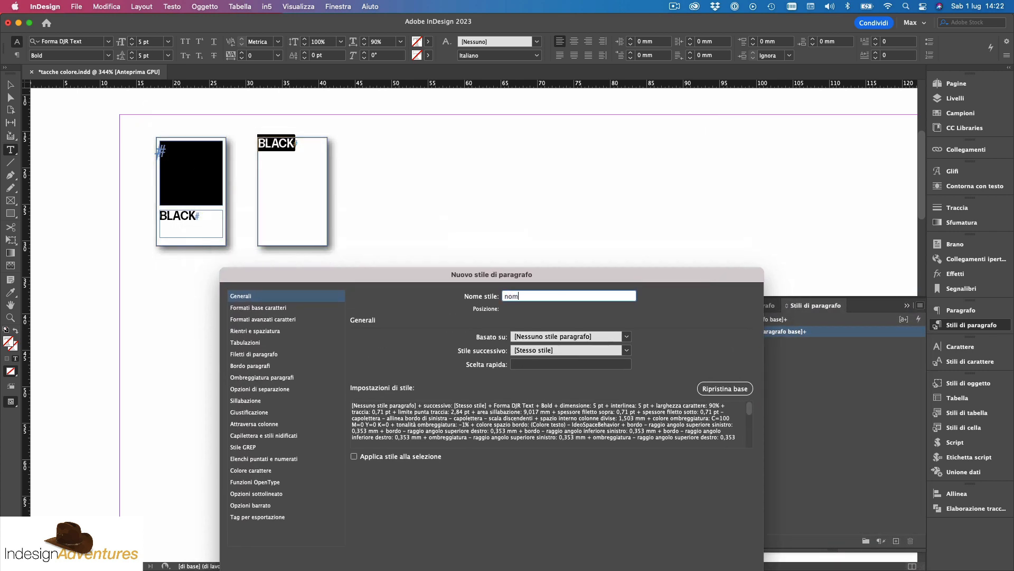
pyautogui.write('e_colore')
# - Review the nome_colore style's basic character formats and character colour, and save the style
pyautogui.click(275, 309)
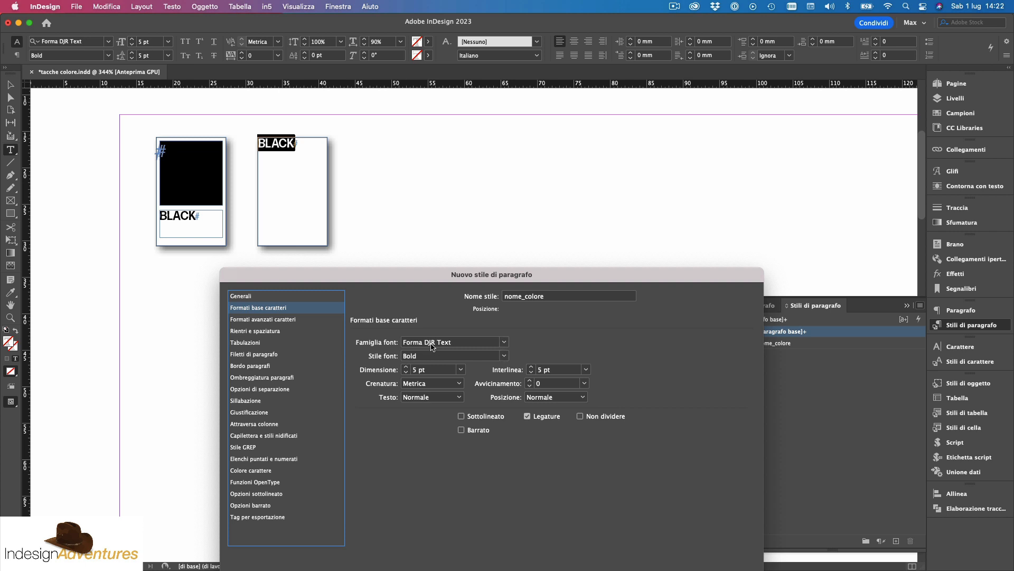
pyautogui.click(267, 472)
pyautogui.moveTo(462, 280); pyautogui.dragTo(470, 213)
pyautogui.click(737, 561)
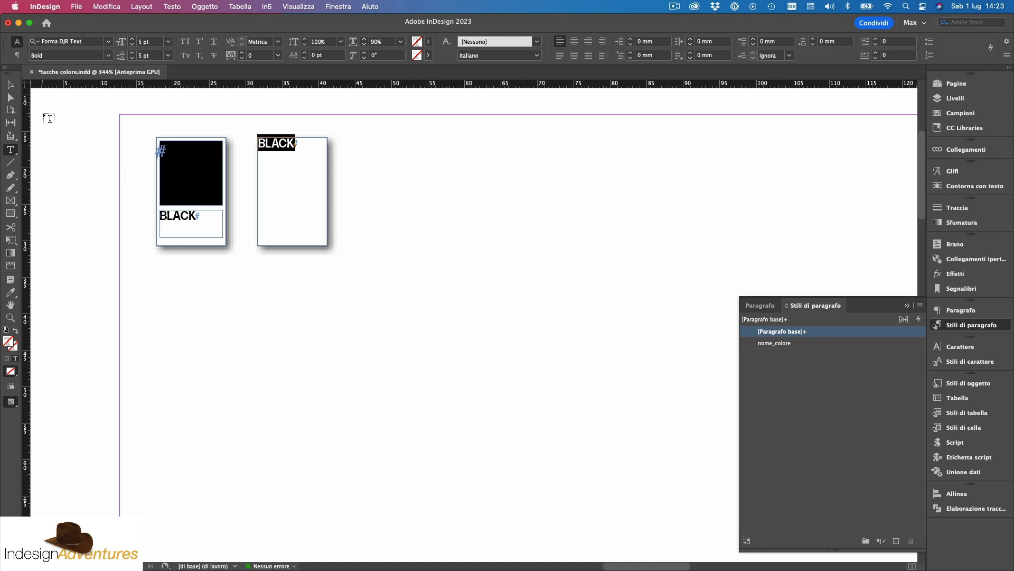
# - In the text frame options of the duplicated white frame, set the top inset to 10 mm
pyautogui.click(7, 86)
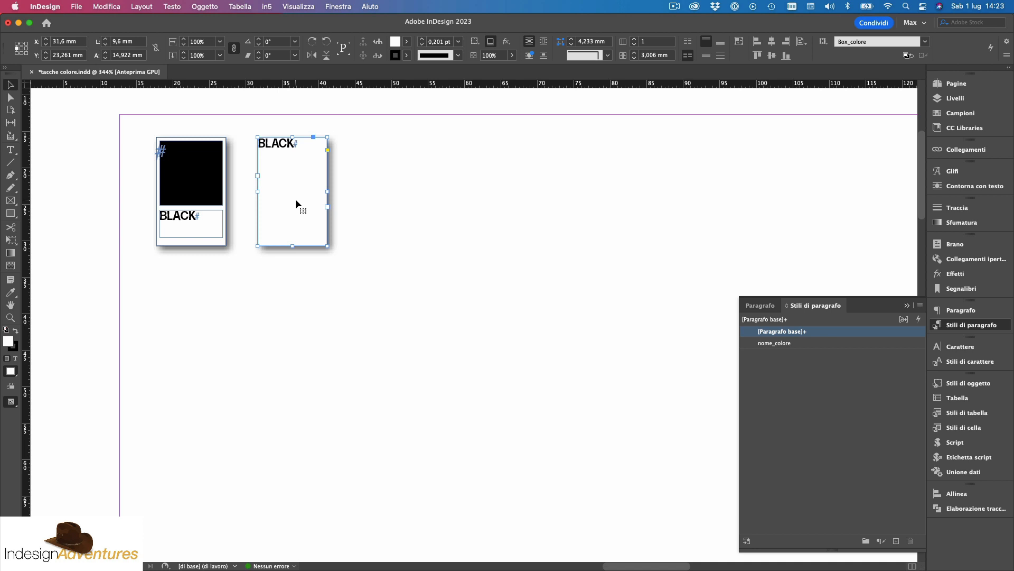
pyautogui.click(204, 7)
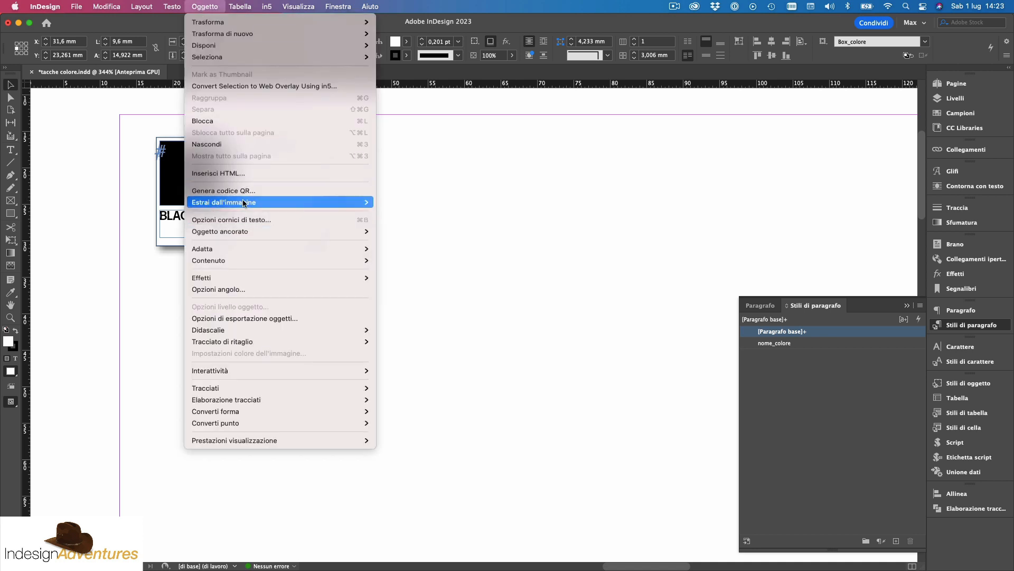
pyautogui.click(254, 220)
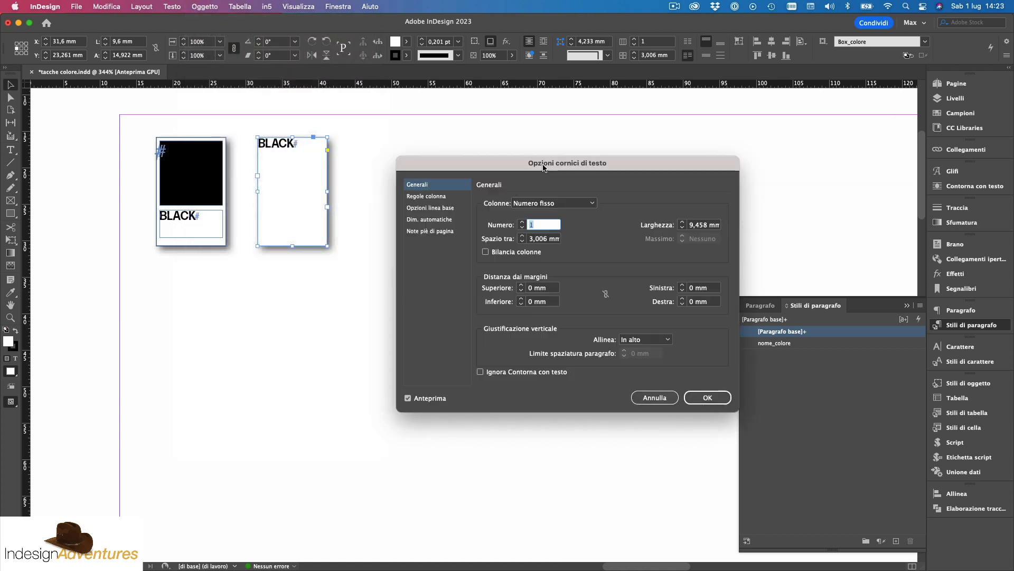
pyautogui.moveTo(544, 167); pyautogui.dragTo(510, 179)
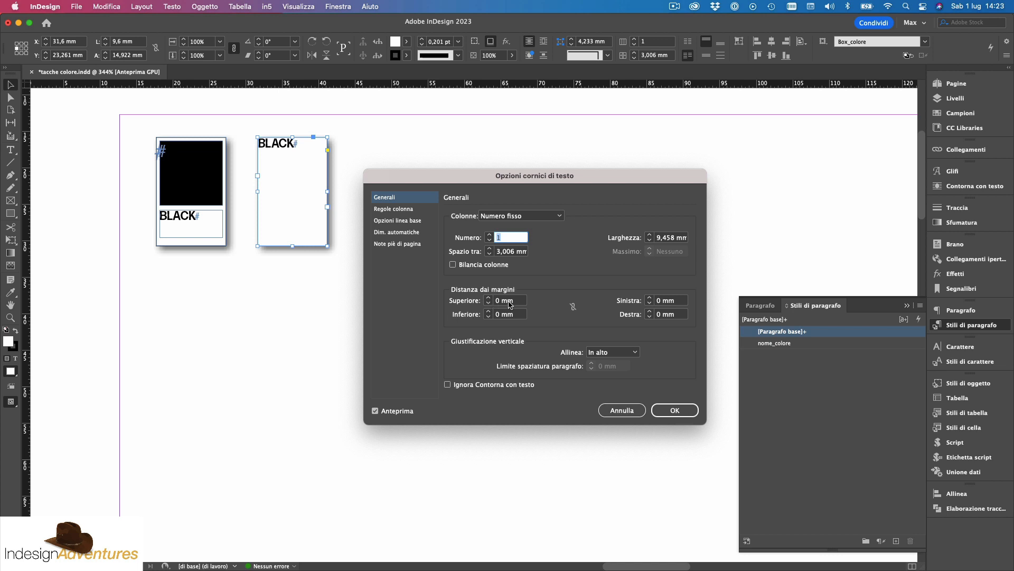
pyautogui.click(489, 298)
pyautogui.click(488, 298)
pyautogui.click(489, 298)
pyautogui.click(489, 298)
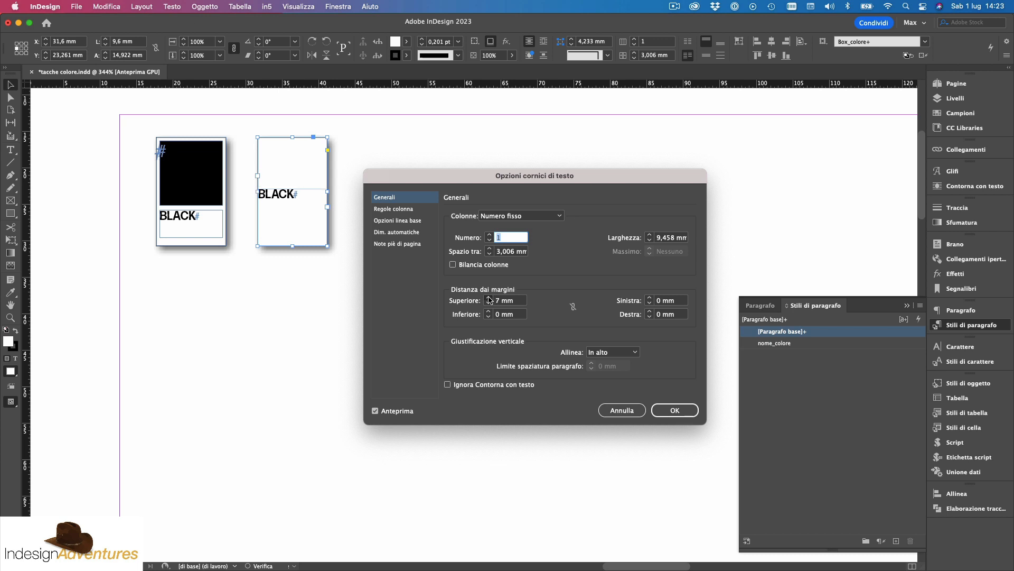
pyautogui.click(488, 298)
pyautogui.click(489, 298)
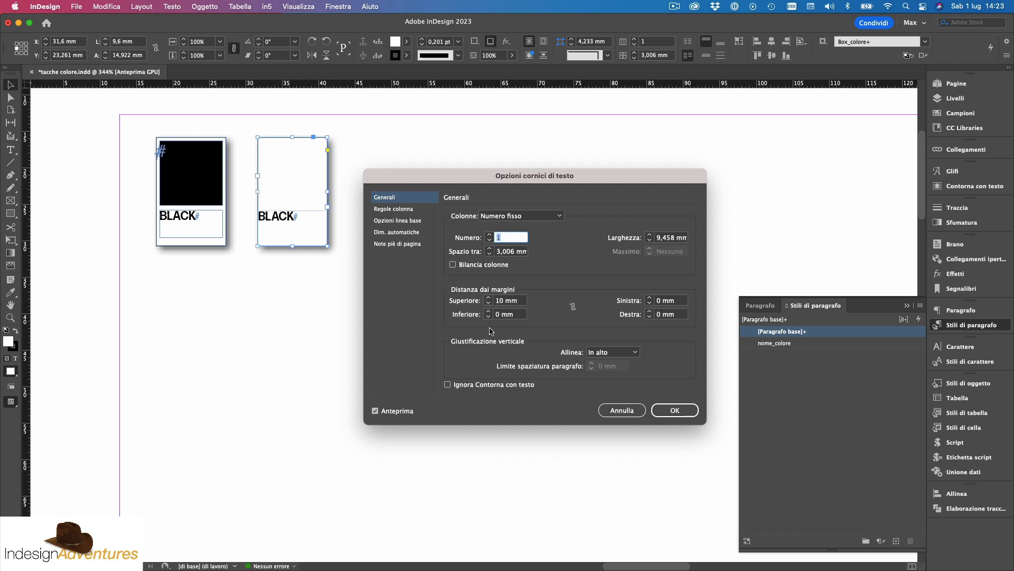
# - Set the frame's left inset to 0,4 mm and apply the text frame options
pyautogui.click(656, 300)
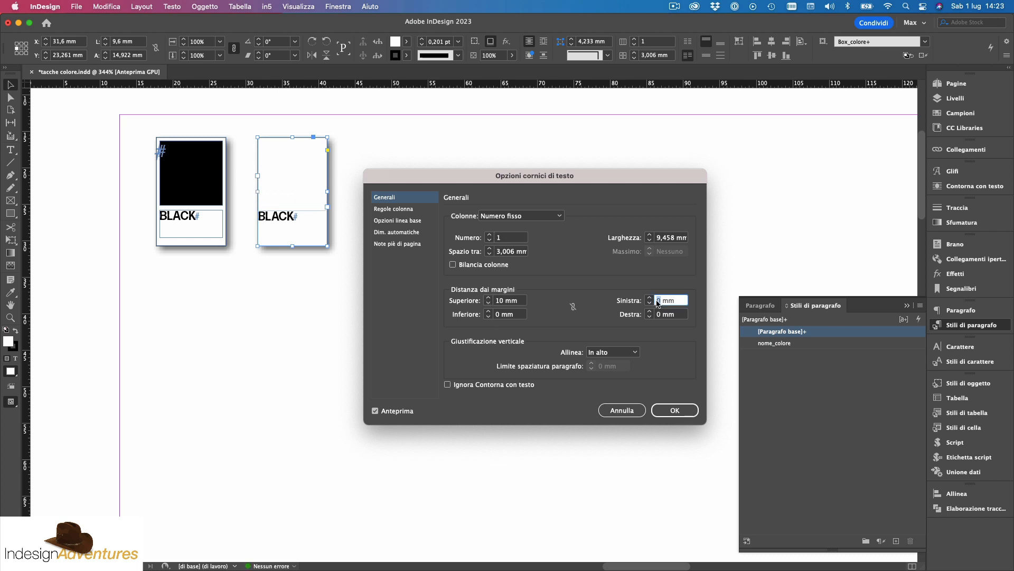
pyautogui.write('0,4')
pyautogui.press('Tab')
pyautogui.click(674, 410)
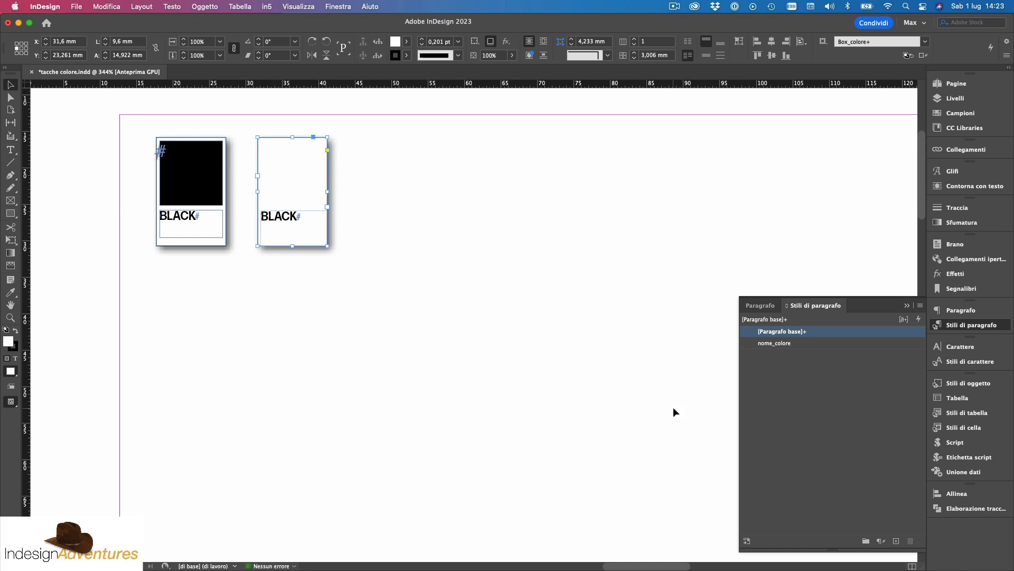
# - Redefine the Box_colore object style from the frame's new inset settings, then deselect the frame
pyautogui.click(971, 384)
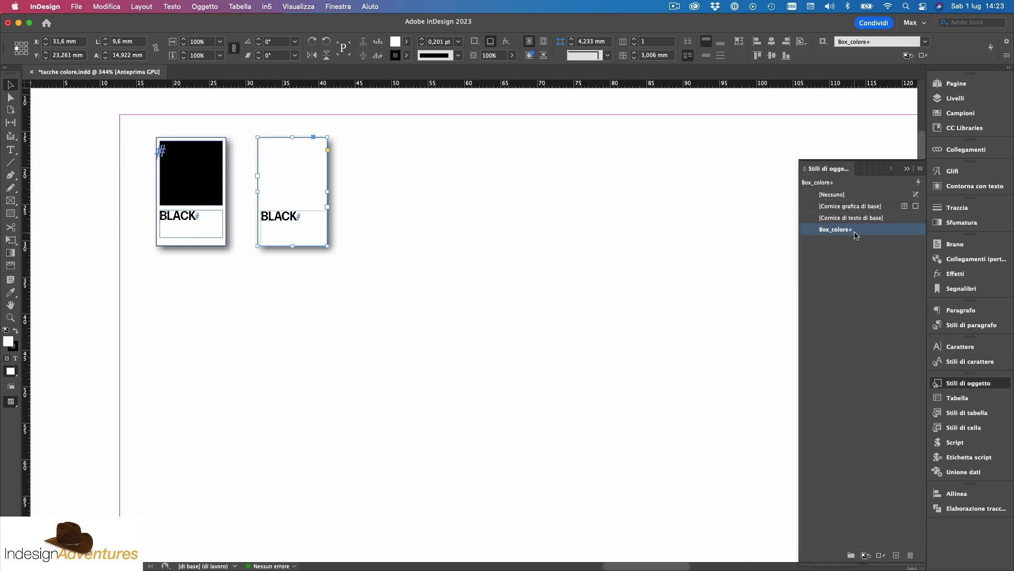
pyautogui.moveTo(856, 234)
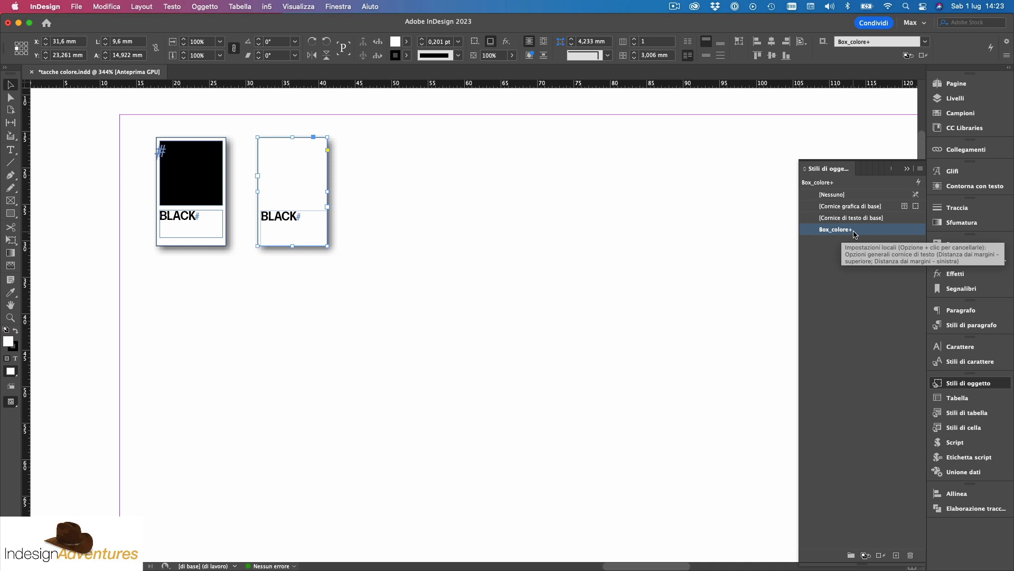
pyautogui.rightClick(812, 231)
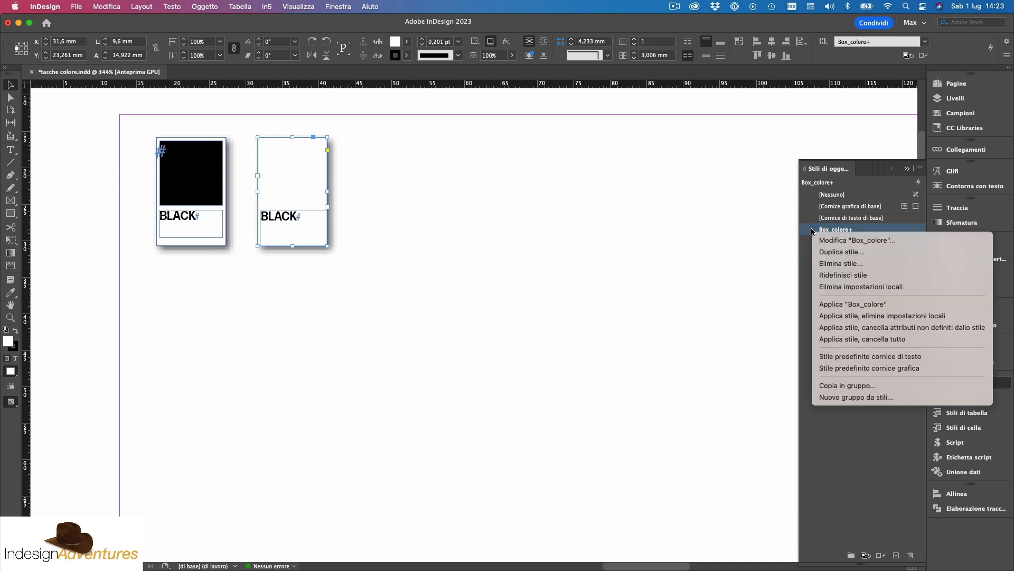
pyautogui.click(833, 275)
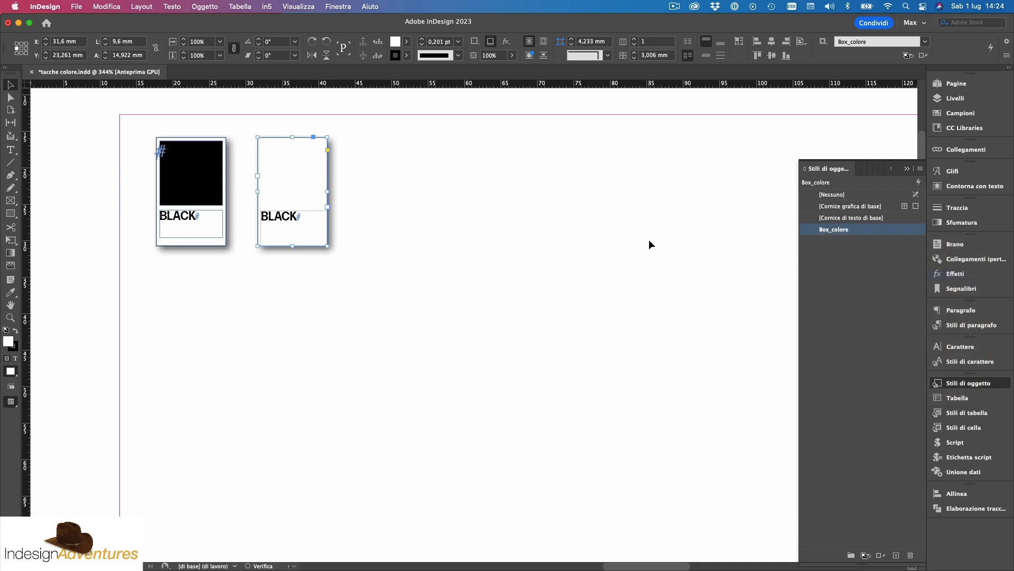
pyautogui.click(401, 294)
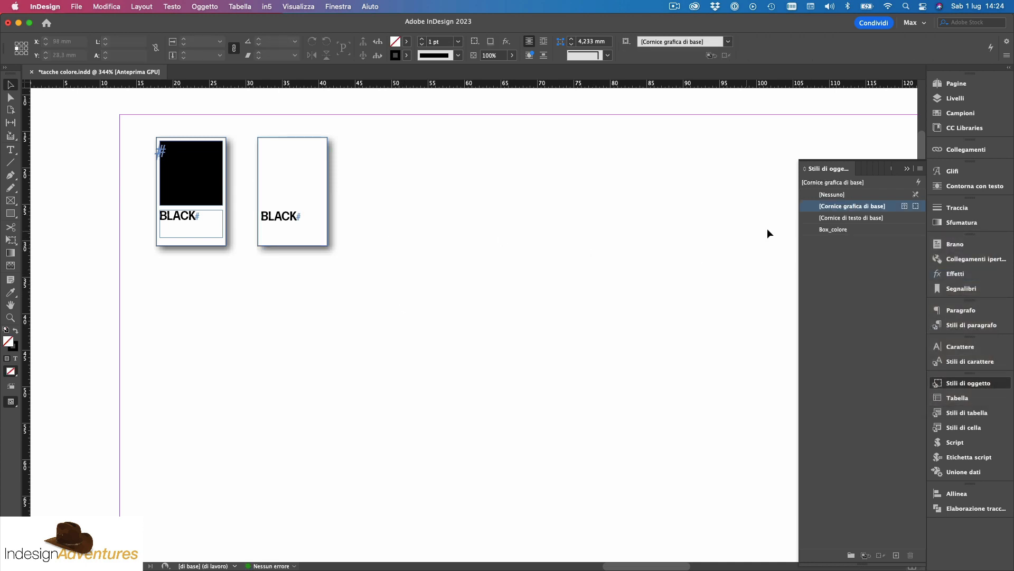
# - Assign the nome_colore paragraph style within the Box_colore object style and save the style
pyautogui.click(301, 237)
pyautogui.doubleClick(824, 230)
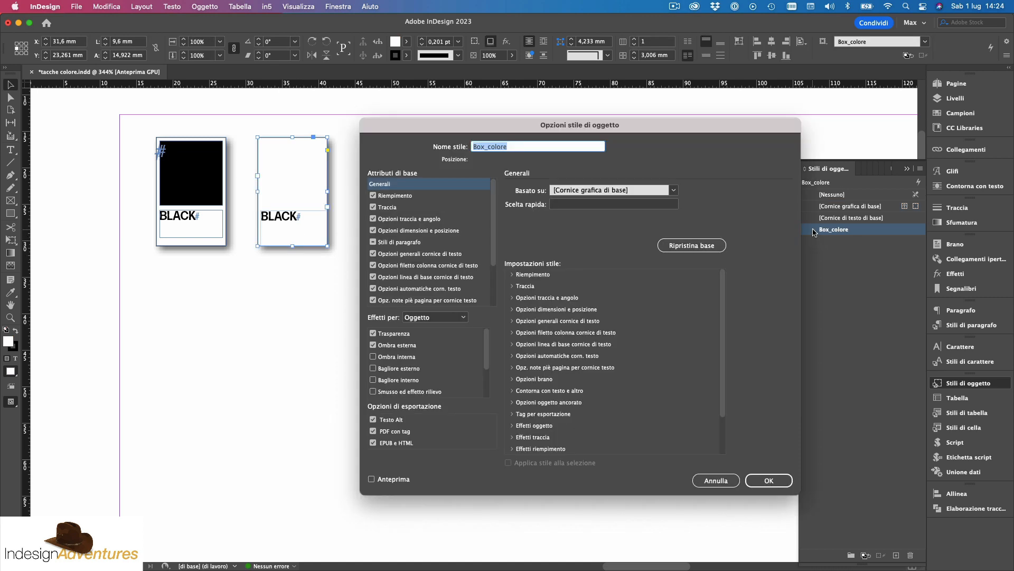
pyautogui.click(411, 244)
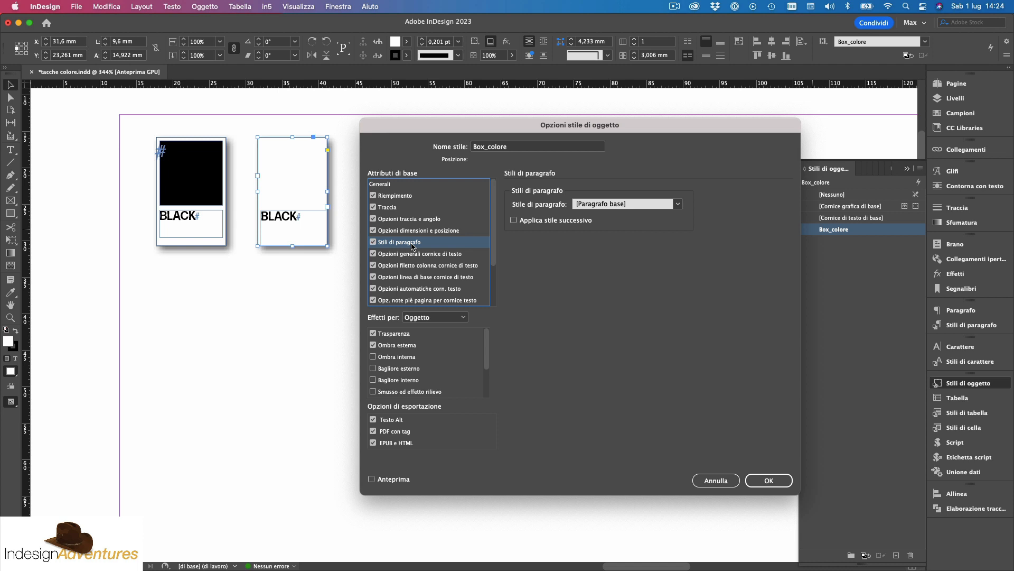
pyautogui.click(678, 204)
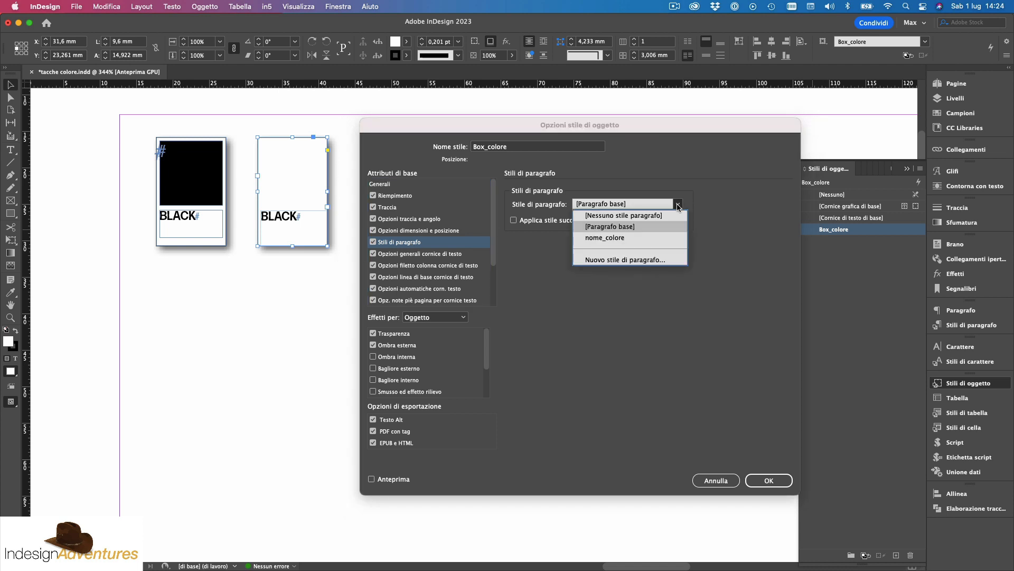
pyautogui.click(620, 239)
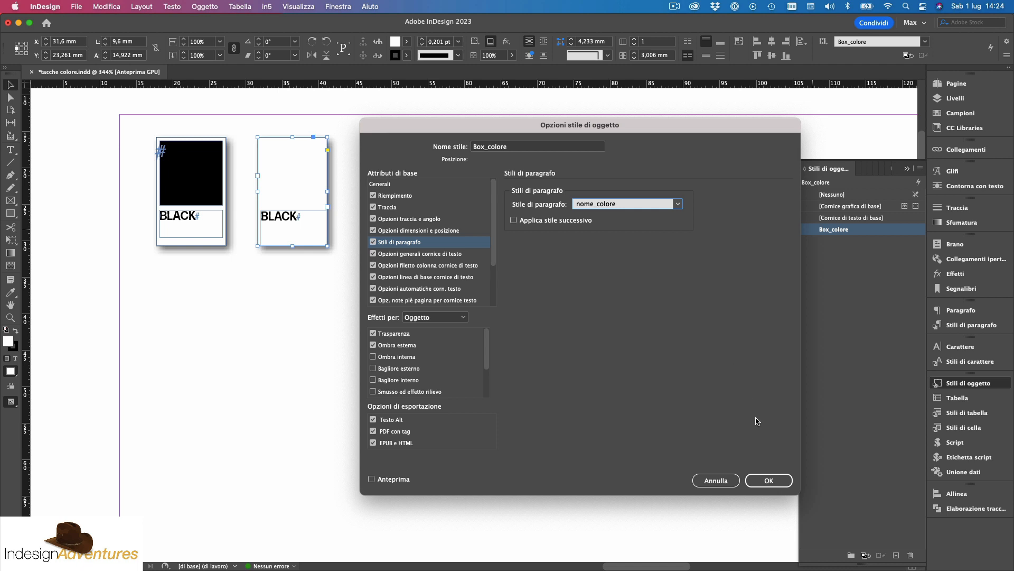
pyautogui.click(770, 480)
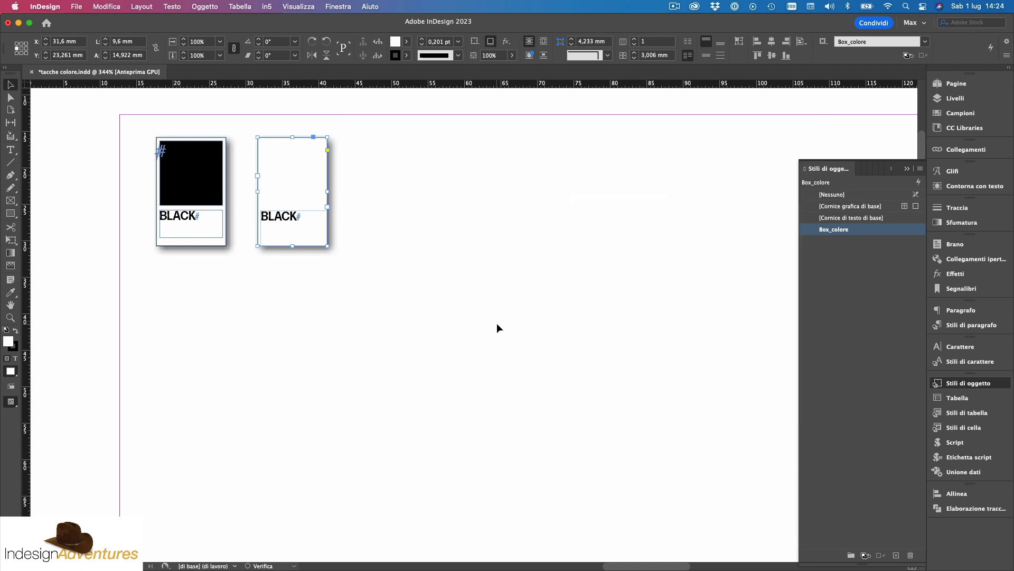
pyautogui.click(345, 295)
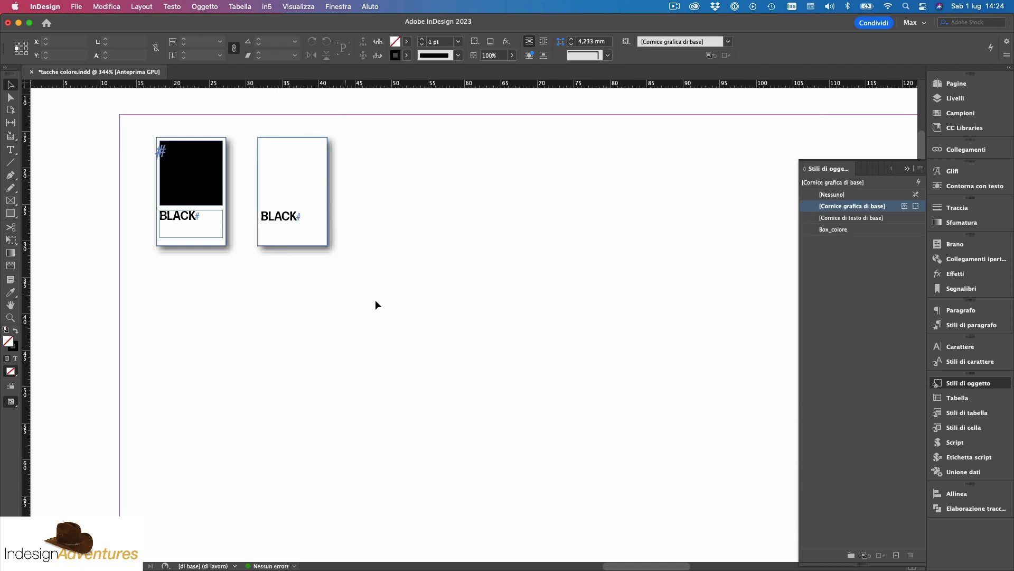
# - Draw a test rectangle about 30,6 mm wide and 25 mm high in the empty area below the cards
pyautogui.click(12, 215)
pyautogui.moveTo(450, 282)
pyautogui.mouseDown()
pyautogui.moveTo(597, 455)
pyautogui.moveTo(672, 461)
pyautogui.mouseUp()
pyautogui.click(10, 85)
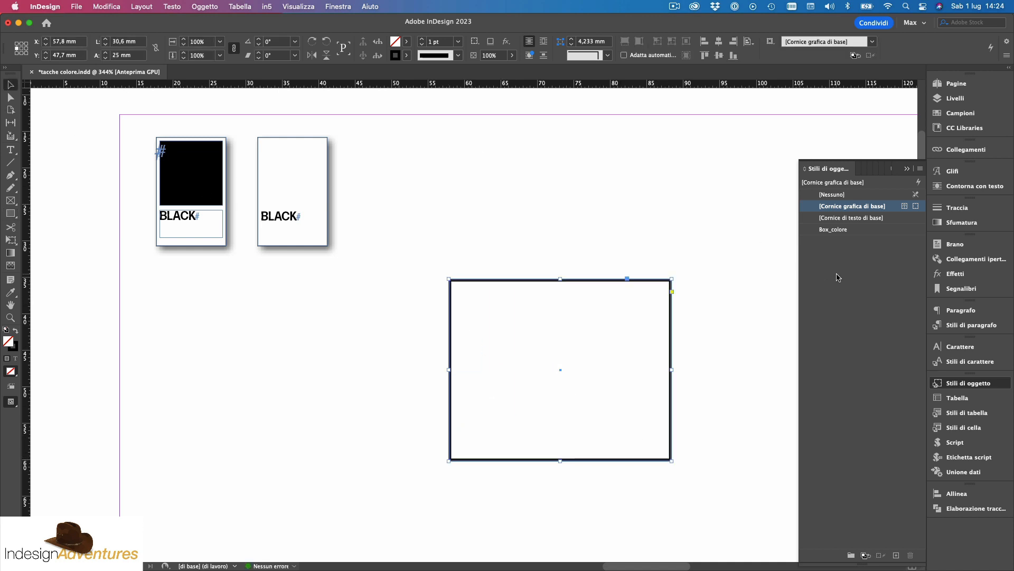
pyautogui.click(554, 311)
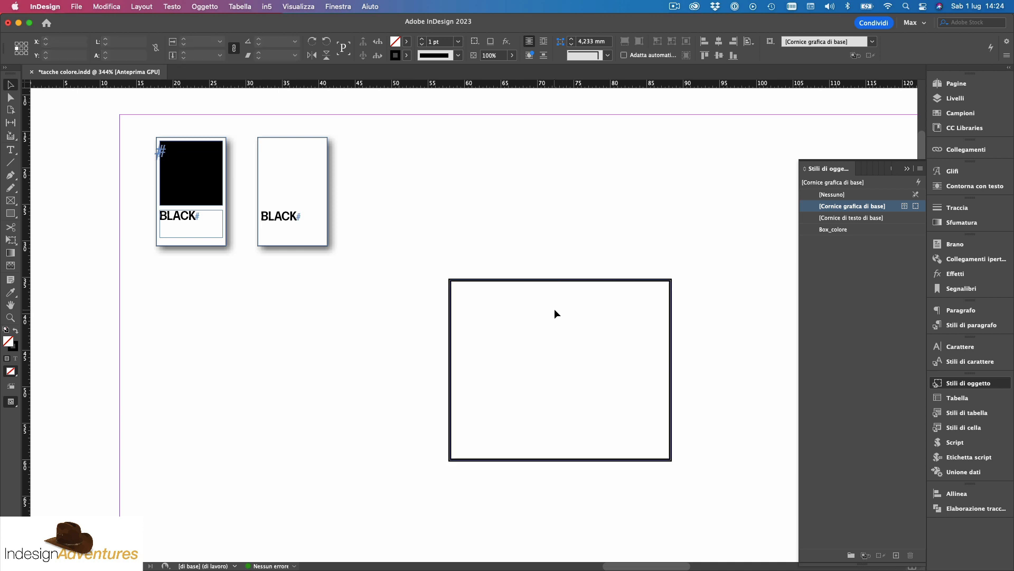
# - Enter the text "testo" in the test rectangle and apply the Box_colore object style to it
pyautogui.click(11, 150)
pyautogui.click(465, 316)
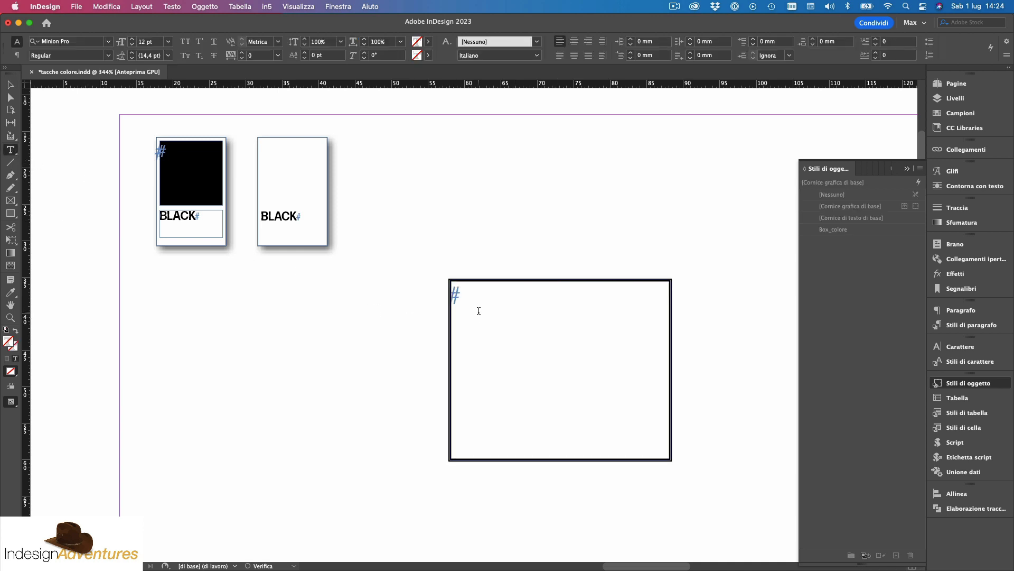
pyautogui.write('testo')
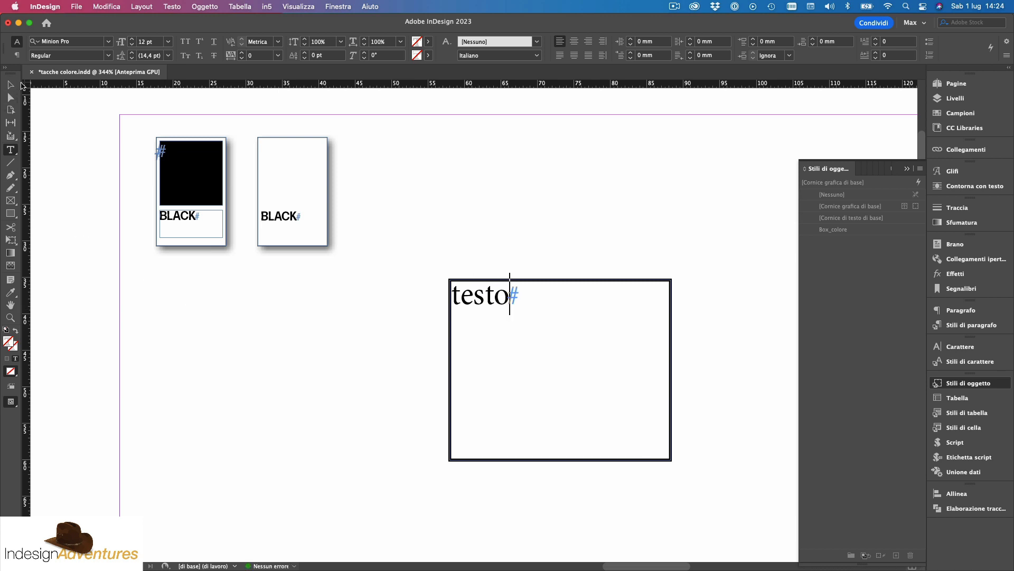
pyautogui.press('Escape')
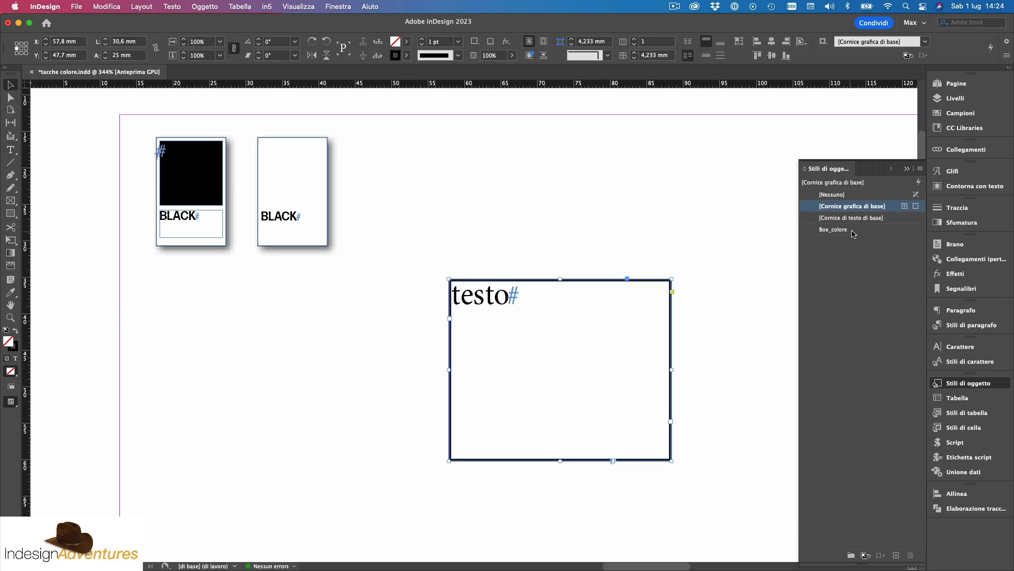
pyautogui.click(833, 229)
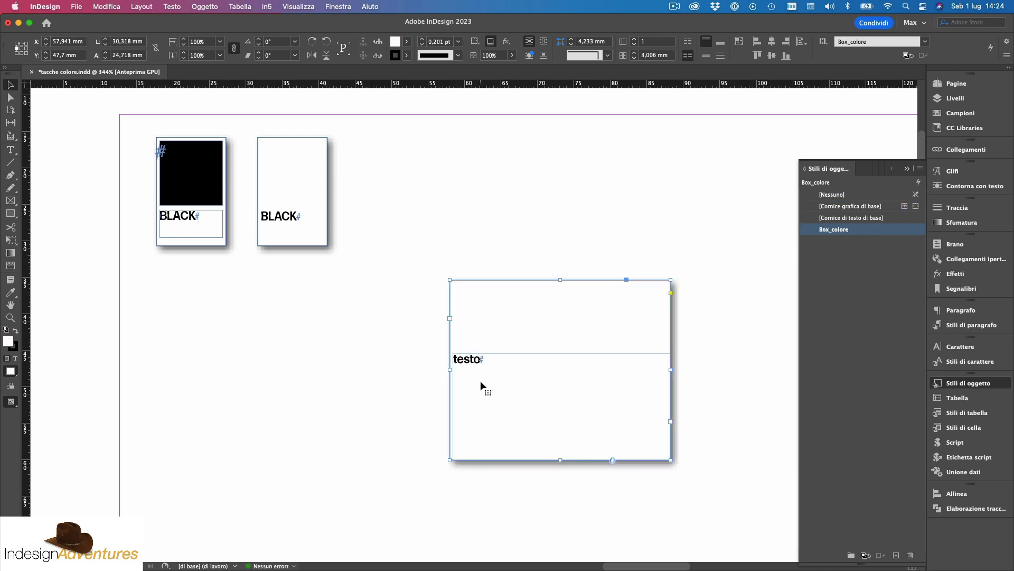
pyautogui.click(310, 236)
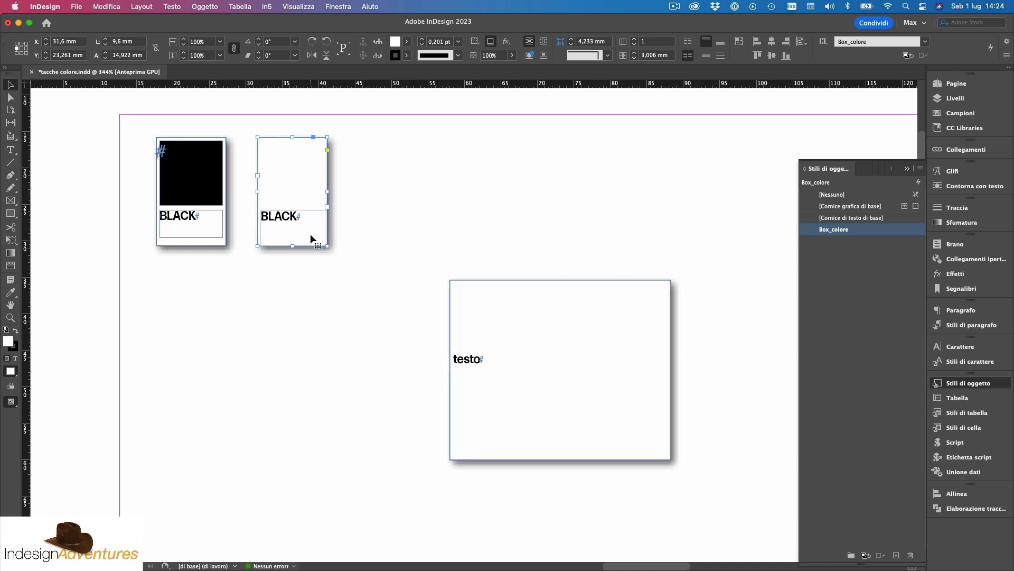
# - Set the Box_colore object style's dimension rule to Altezza e larghezza and save the style
pyautogui.doubleClick(812, 233)
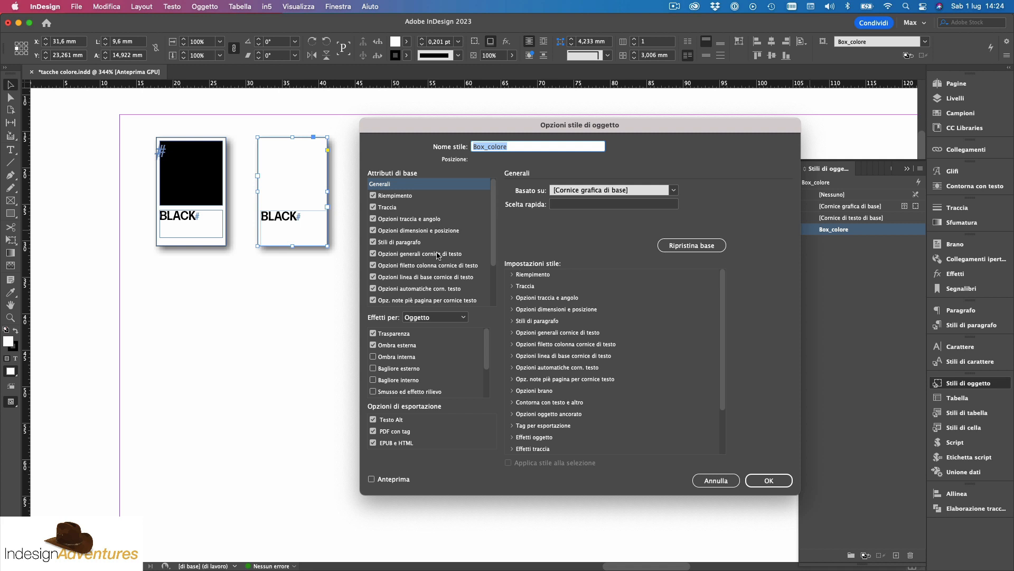
pyautogui.click(413, 232)
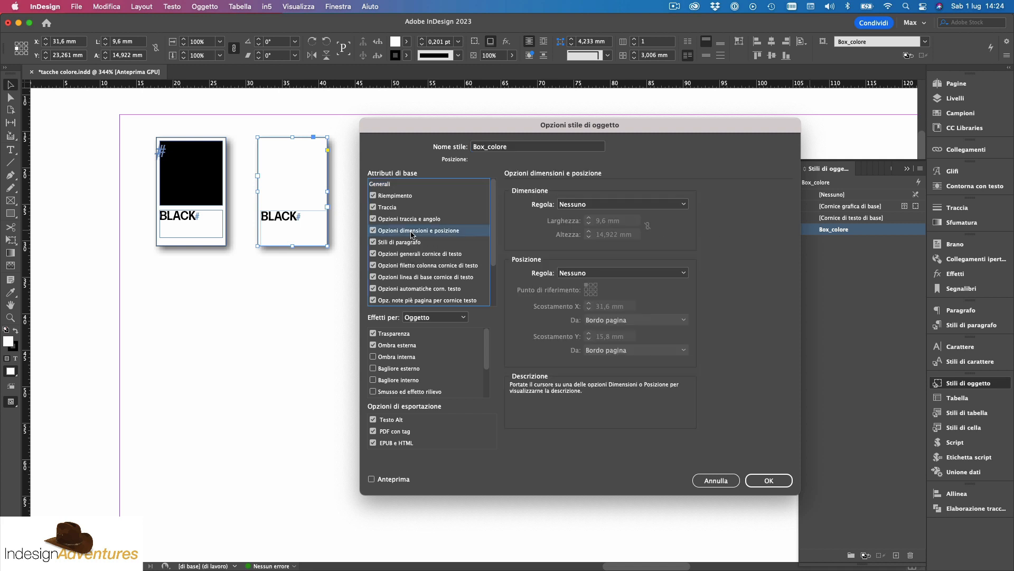
pyautogui.click(681, 205)
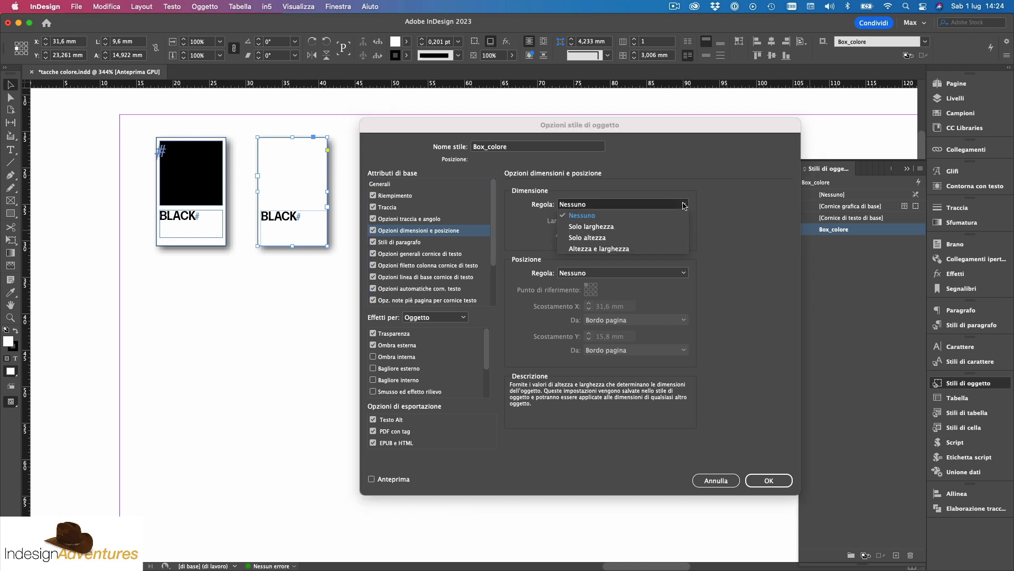
pyautogui.click(607, 249)
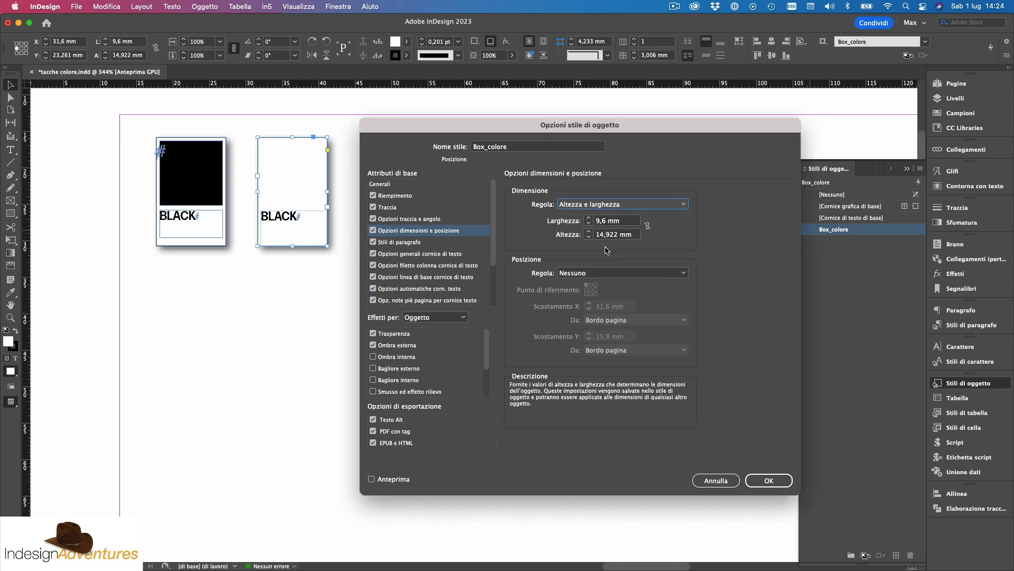
pyautogui.click(769, 480)
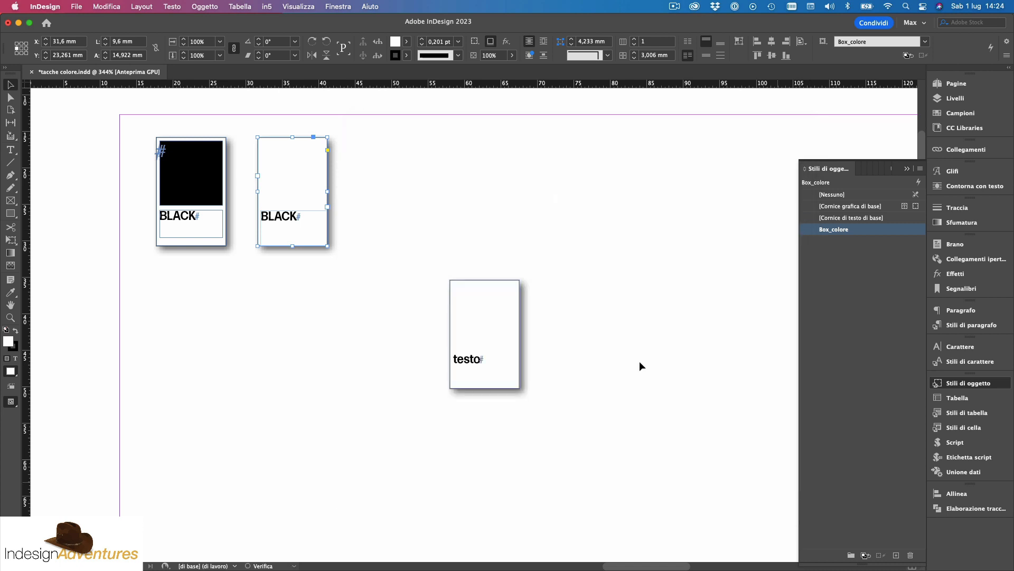
# - Compare the text in the test frame and the second BLACK card, and delete the "testo" test frame
pyautogui.click(481, 373)
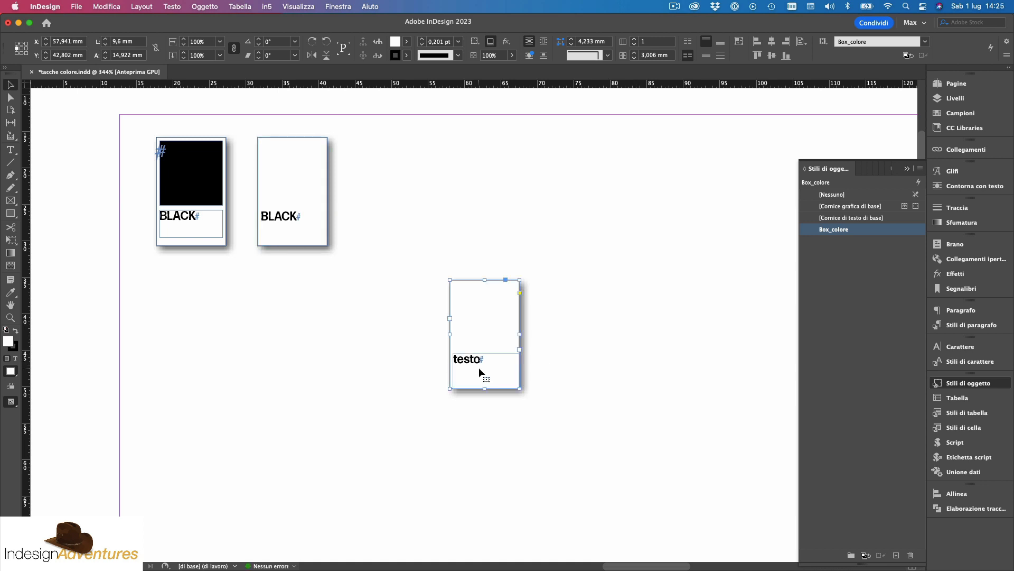
pyautogui.doubleClick(466, 360)
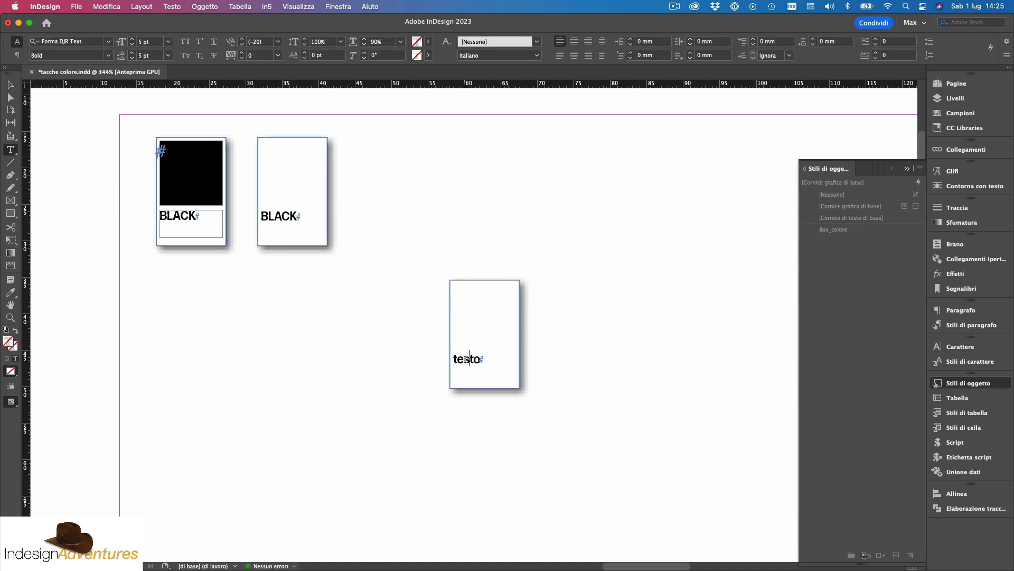
pyautogui.doubleClick(466, 360)
pyautogui.doubleClick(275, 215)
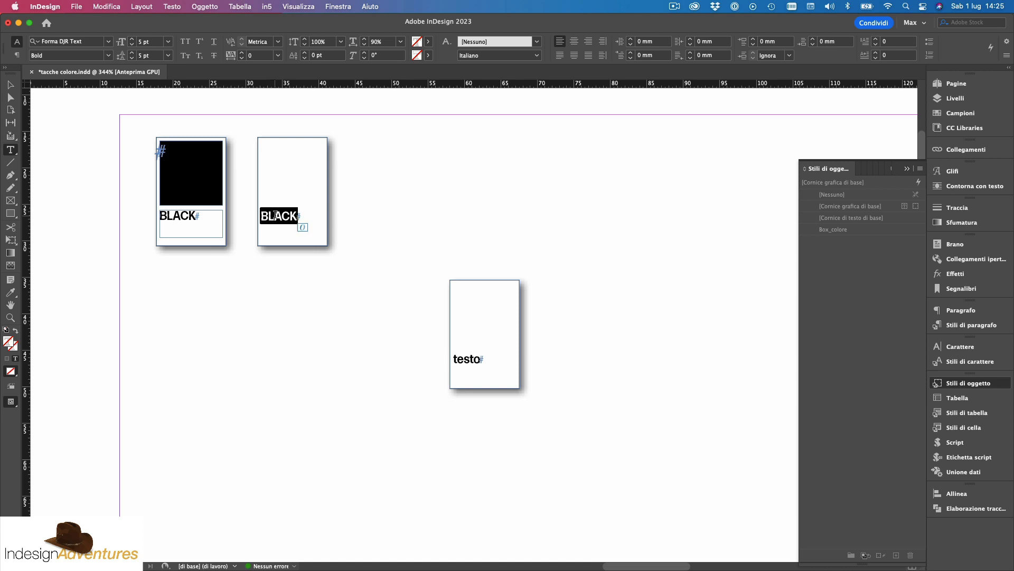
pyautogui.doubleClick(465, 359)
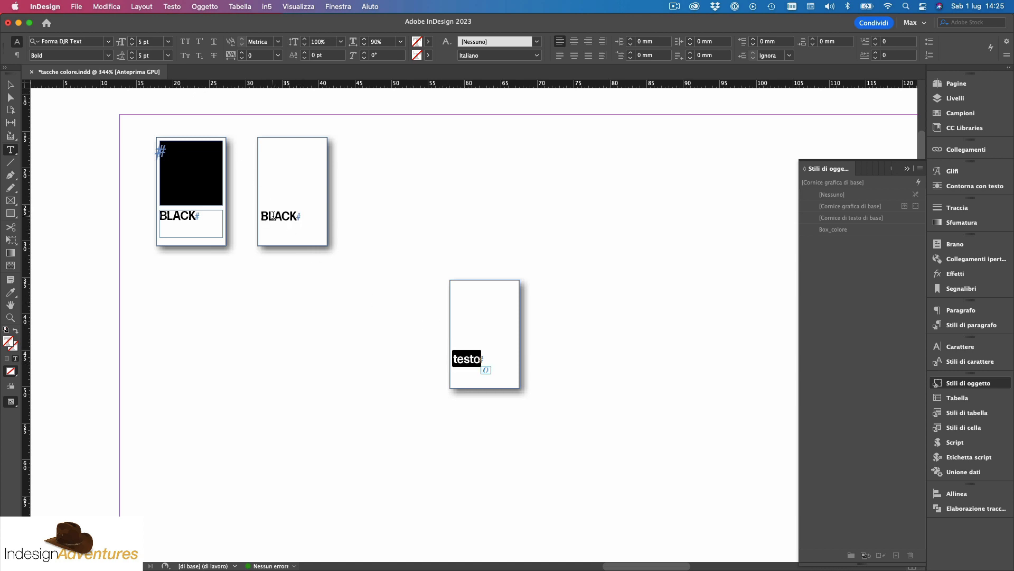
pyautogui.click(10, 84)
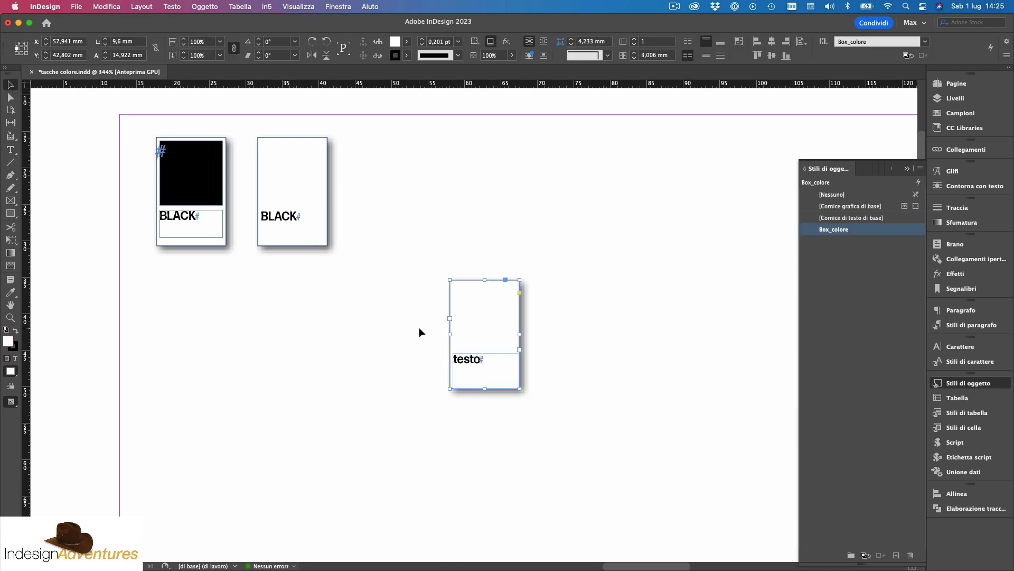
pyautogui.press('BackSpace')
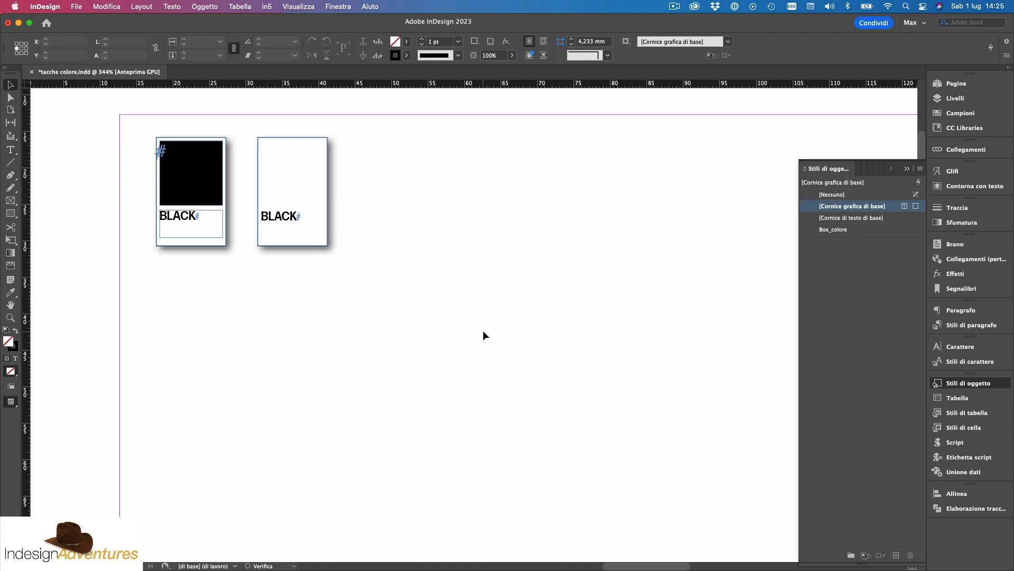
# - Edit the nome_colore paragraph style with the second card's BLACK text selected and activate its rule above (Filetto sopra)
pyautogui.click(297, 237)
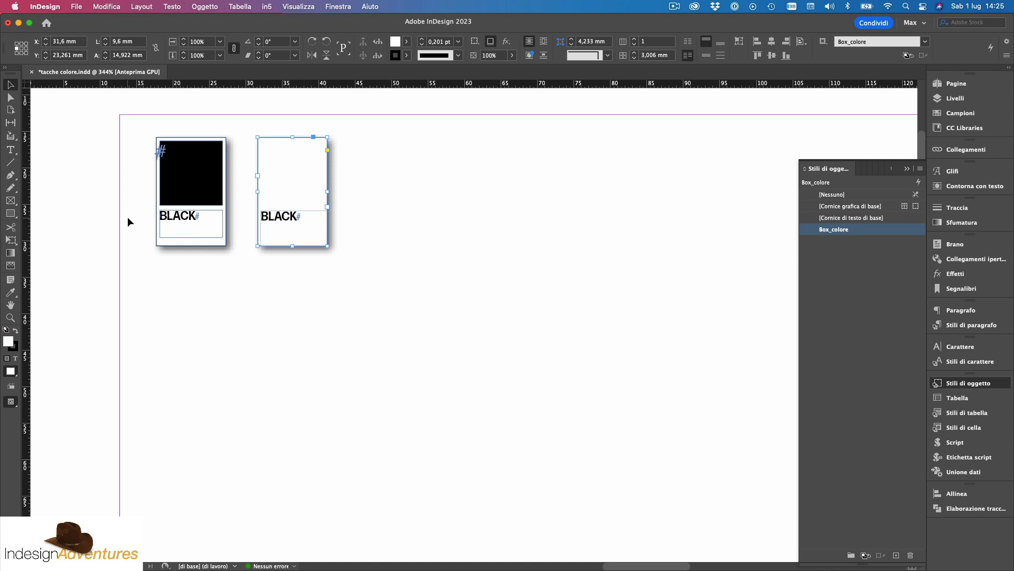
pyautogui.doubleClick(283, 222)
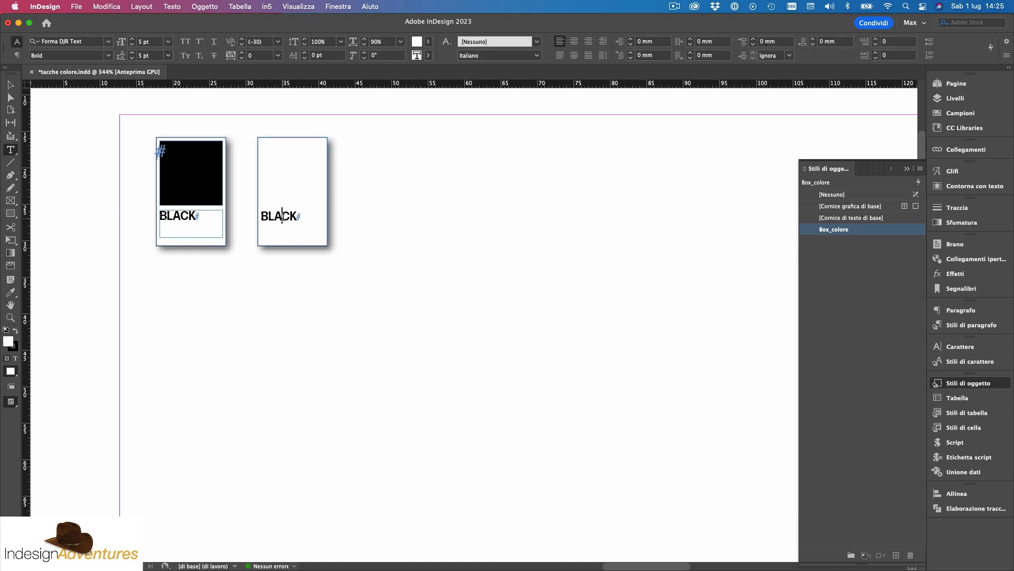
pyautogui.doubleClick(278, 217)
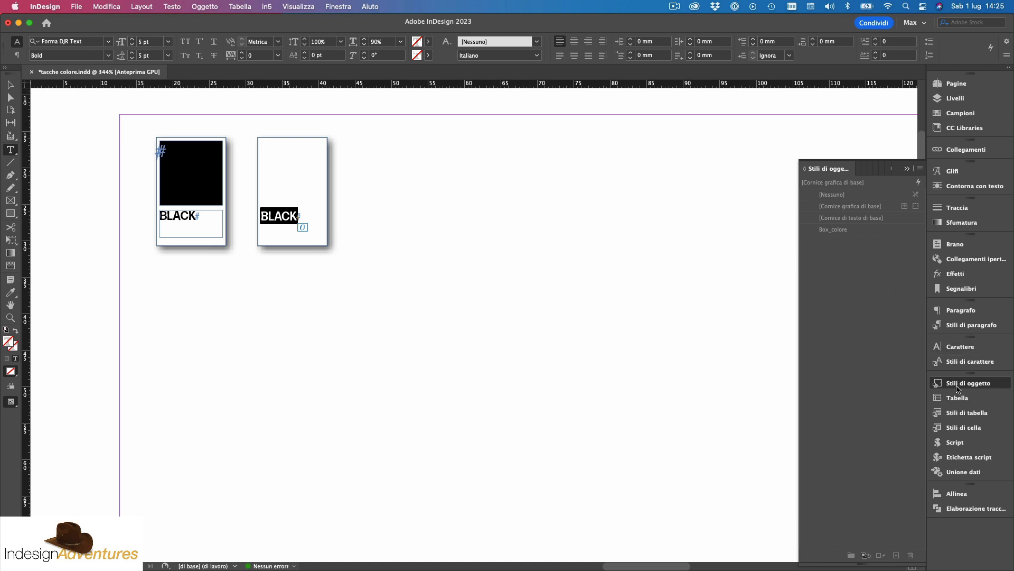
pyautogui.click(971, 325)
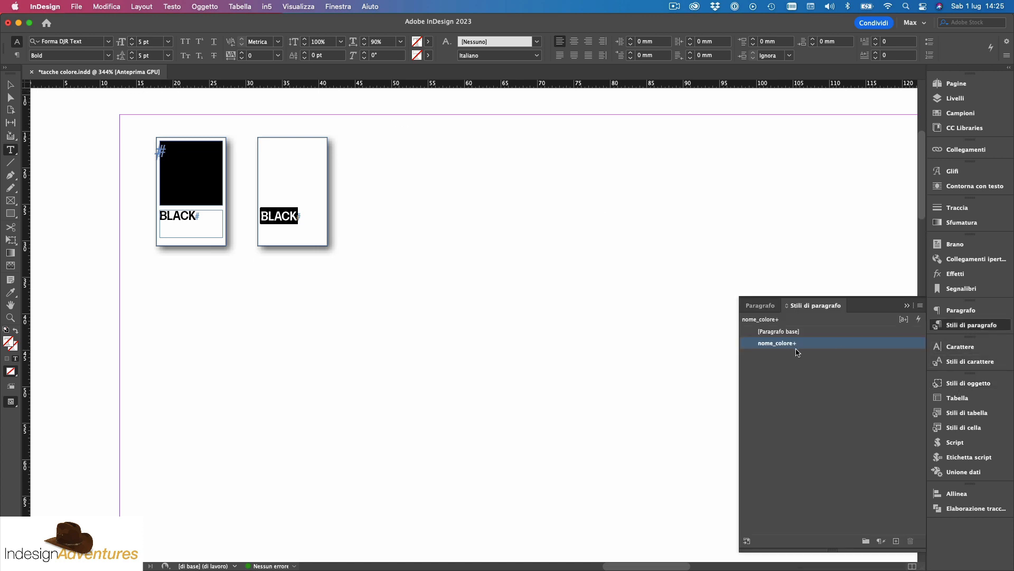
pyautogui.doubleClick(754, 344)
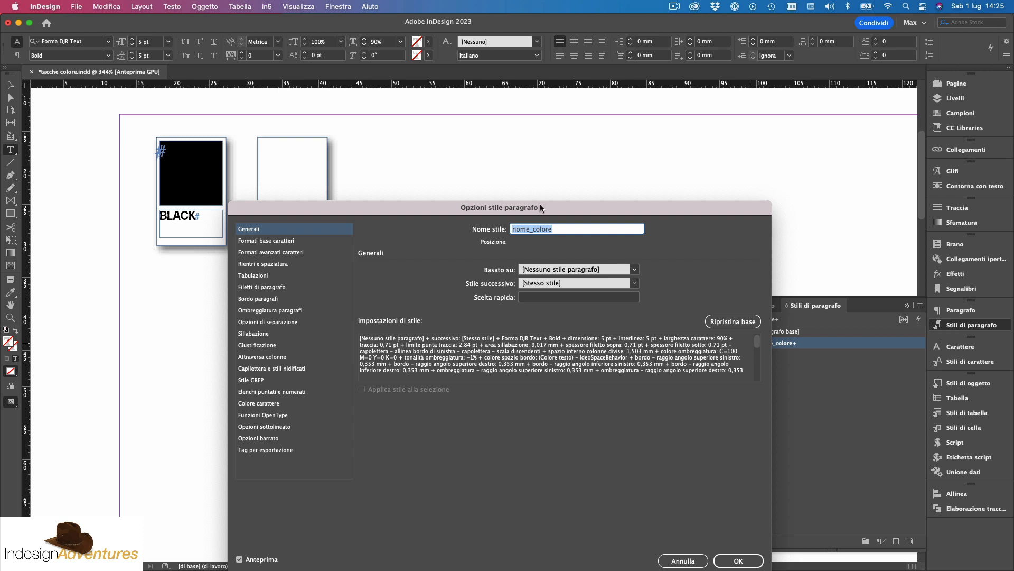
pyautogui.moveTo(540, 204); pyautogui.dragTo(686, 98)
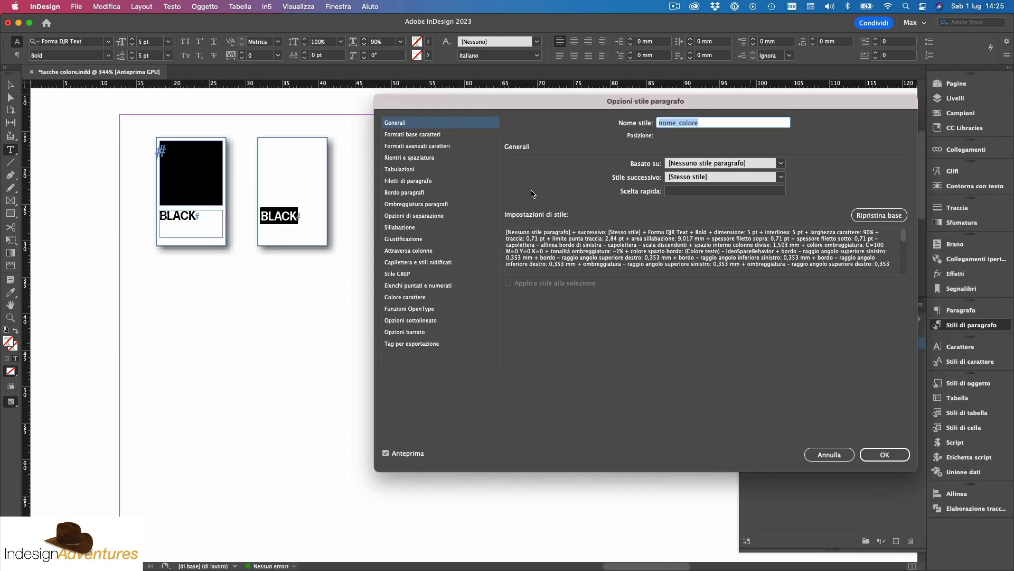
pyautogui.click(437, 182)
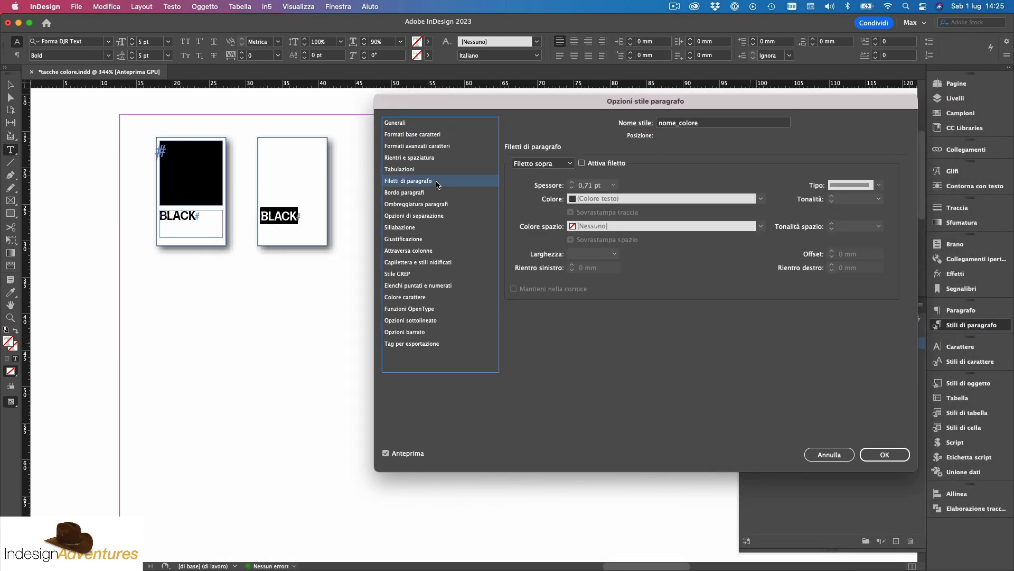
pyautogui.click(582, 163)
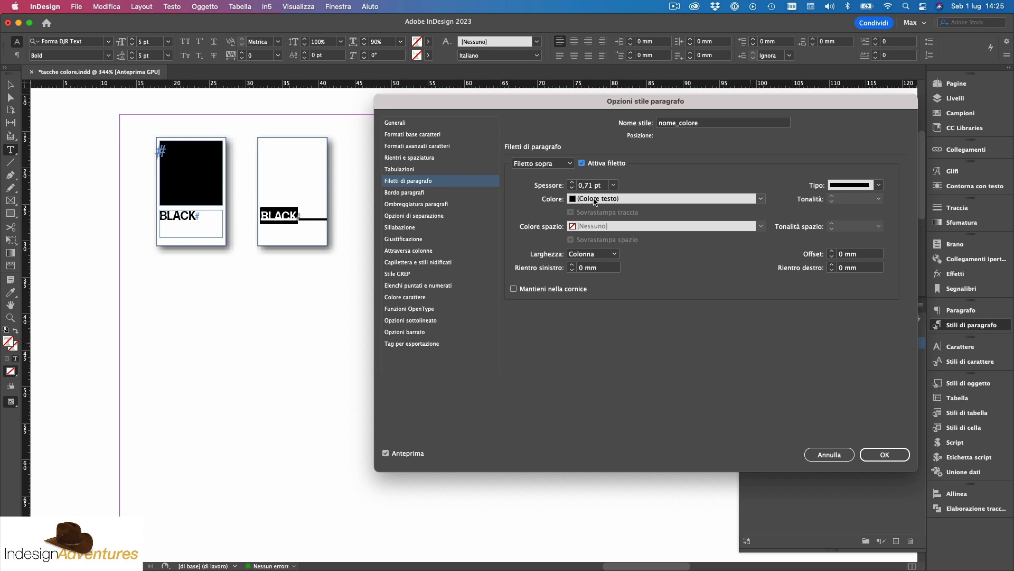
# - Set the offset of the nome_colore style's rule above to 2,3 mm
pyautogui.click(832, 252)
pyautogui.click(832, 252)
pyautogui.click(843, 254)
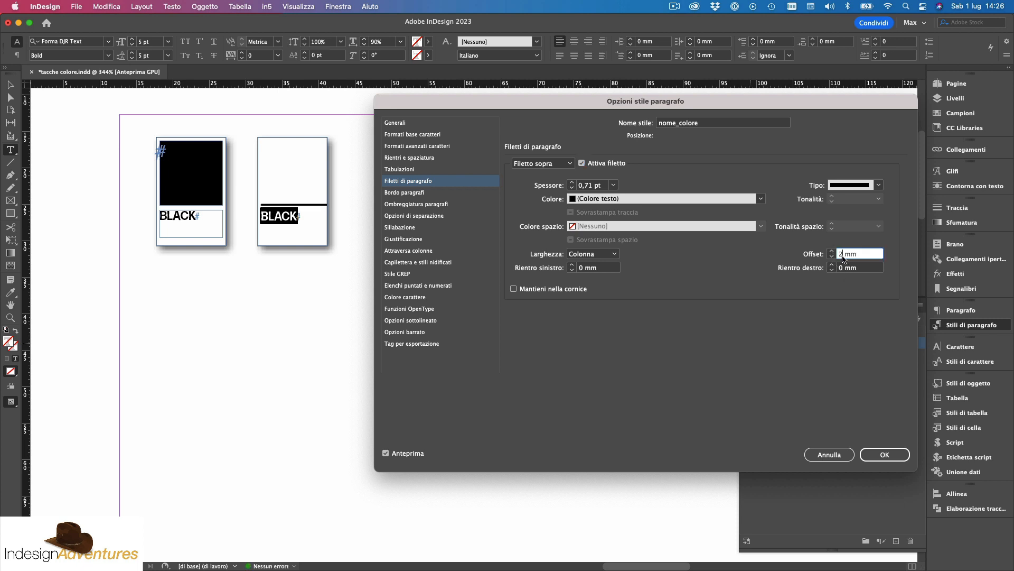
pyautogui.write(',5')
pyautogui.press('Tab')
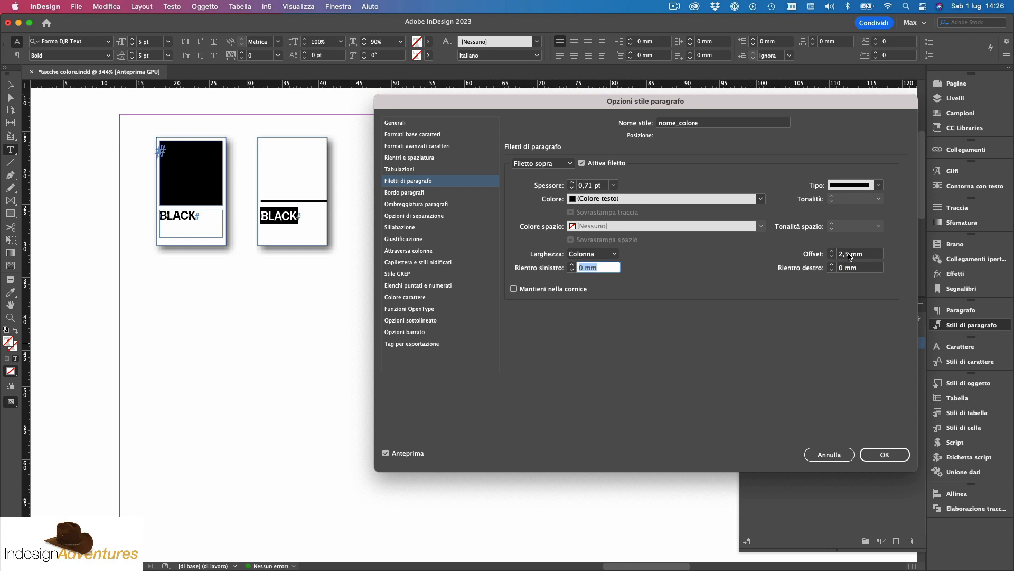
pyautogui.click(848, 254)
pyautogui.write('3')
pyautogui.press('Tab')
pyautogui.click(848, 255)
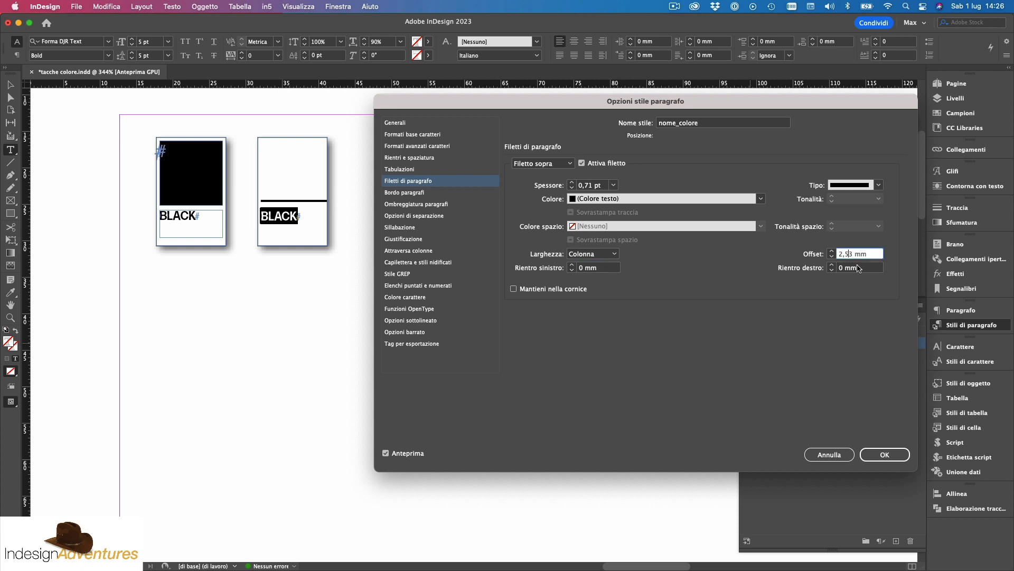
pyautogui.press('BackSpace')
pyautogui.press('Tab')
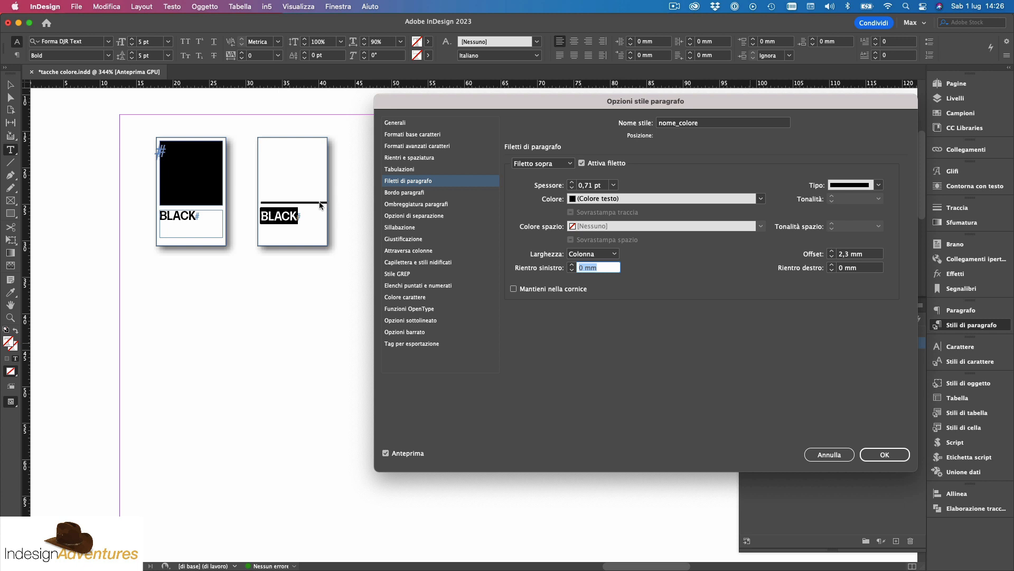
# - Set the right indent of the rule above to 0,4 mm
pyautogui.click(842, 268)
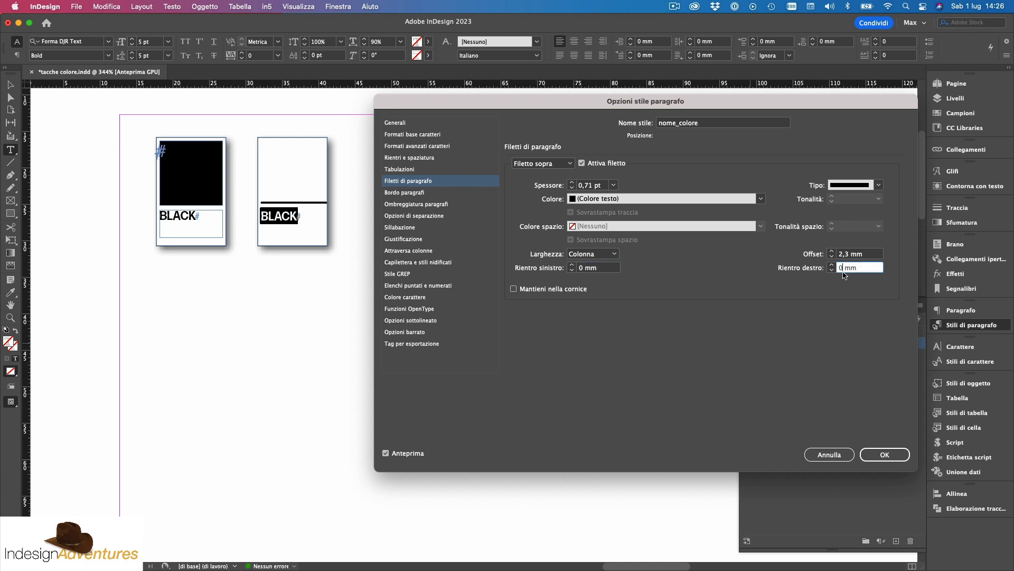
pyautogui.write(',4')
pyautogui.press('Tab')
# - Increase the rule above's weight to 24 pt, save the paragraph style and leave text editing
pyautogui.click(573, 182)
pyautogui.click(572, 182)
pyautogui.click(572, 182)
pyautogui.click(573, 182)
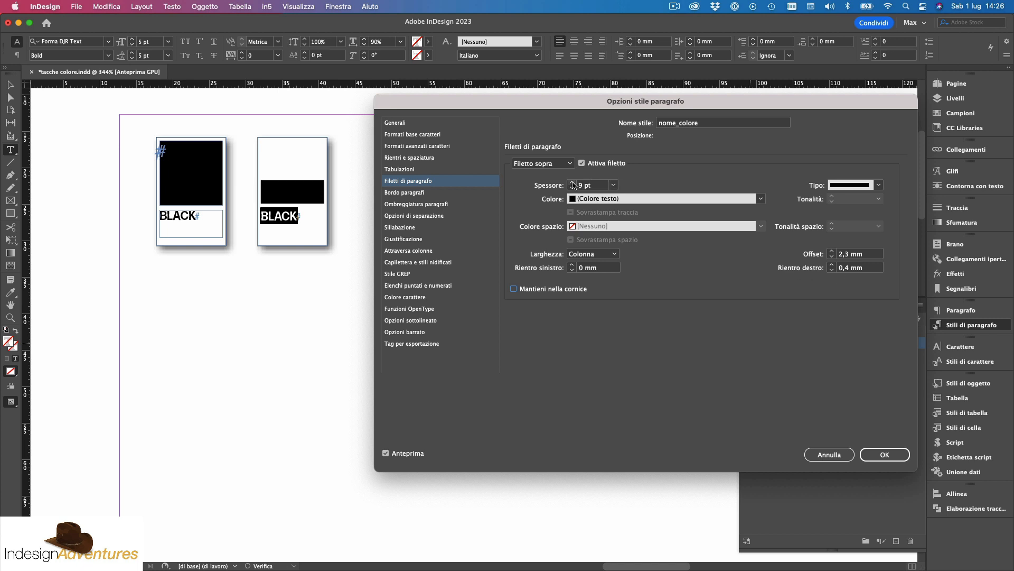
pyautogui.click(573, 183)
pyautogui.click(573, 183)
pyautogui.click(573, 182)
pyautogui.click(573, 182)
pyautogui.click(572, 183)
pyautogui.click(572, 183)
pyautogui.click(573, 182)
pyautogui.click(572, 182)
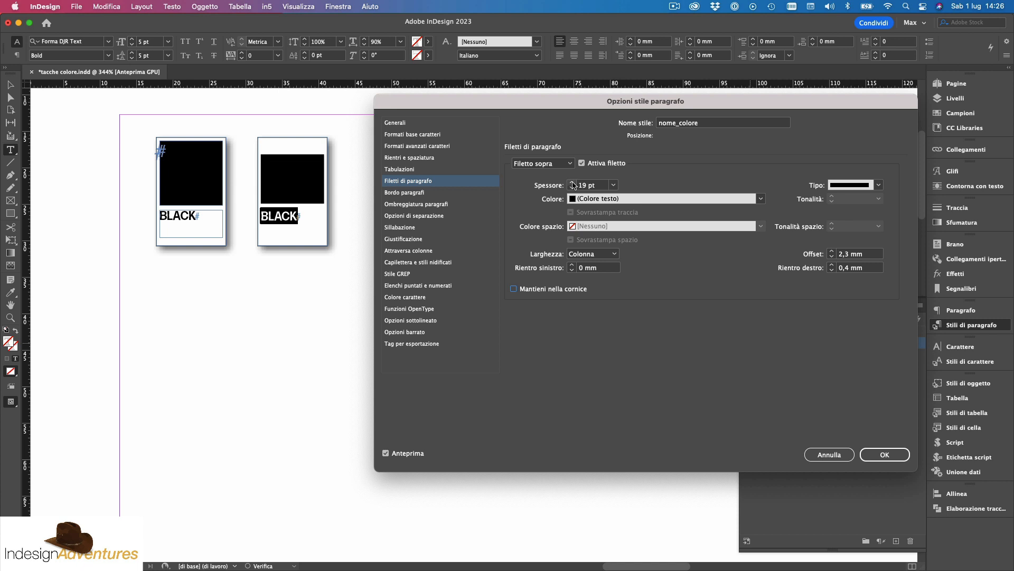
pyautogui.click(573, 182)
pyautogui.click(573, 182)
pyautogui.click(573, 183)
pyautogui.click(573, 182)
pyautogui.click(572, 182)
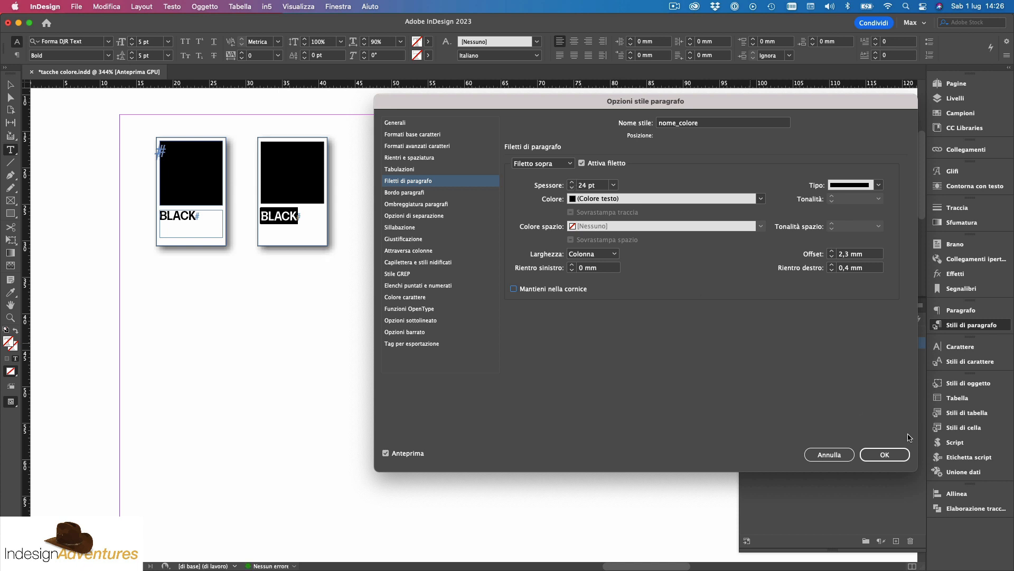
pyautogui.click(884, 454)
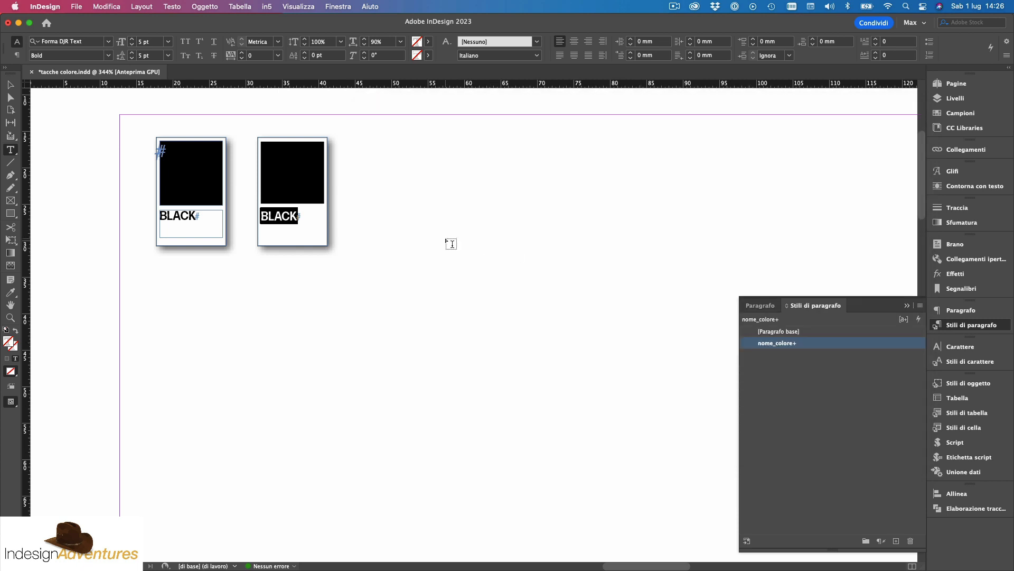
pyautogui.press('Escape')
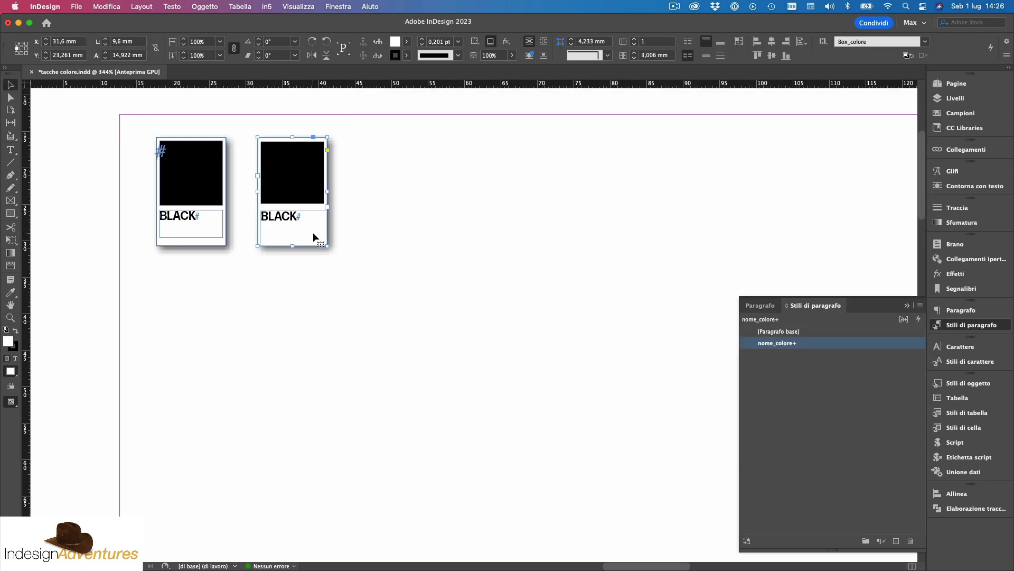
# - Redefine the nome_colore paragraph style from the BLACK text in the second card and deselect the frame
pyautogui.rightClick(757, 344)
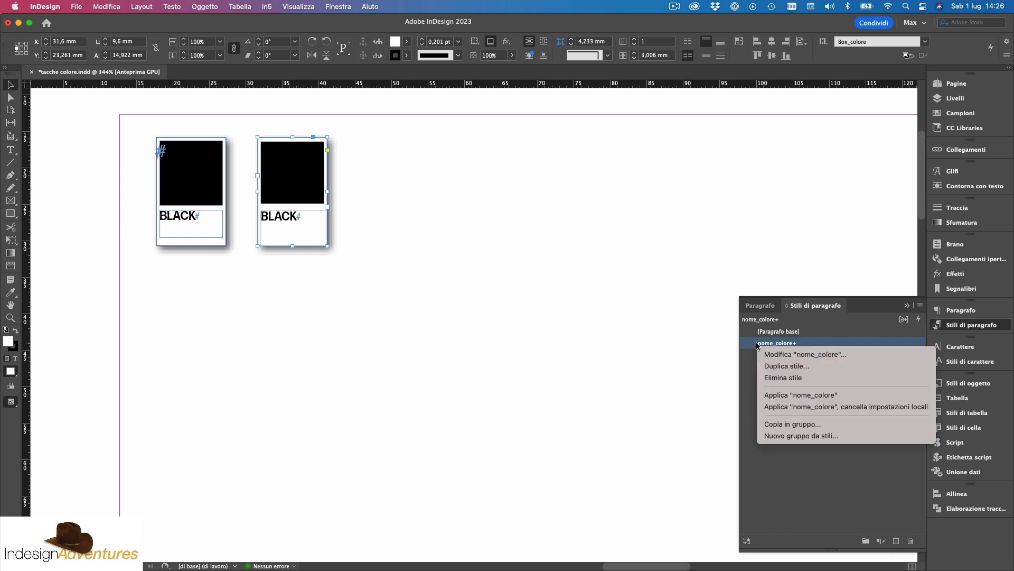
pyautogui.click(682, 341)
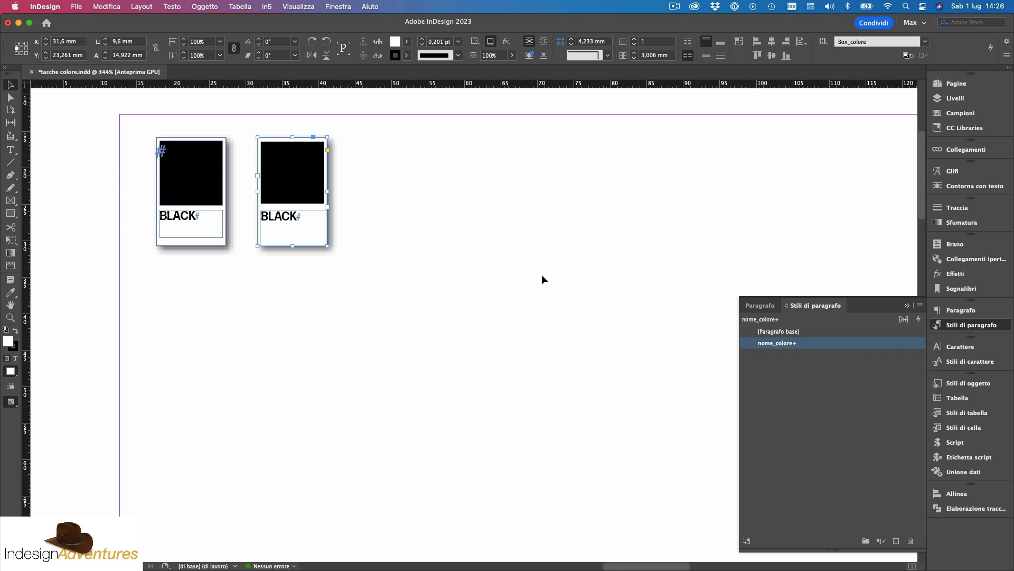
pyautogui.doubleClick(290, 218)
pyautogui.rightClick(752, 344)
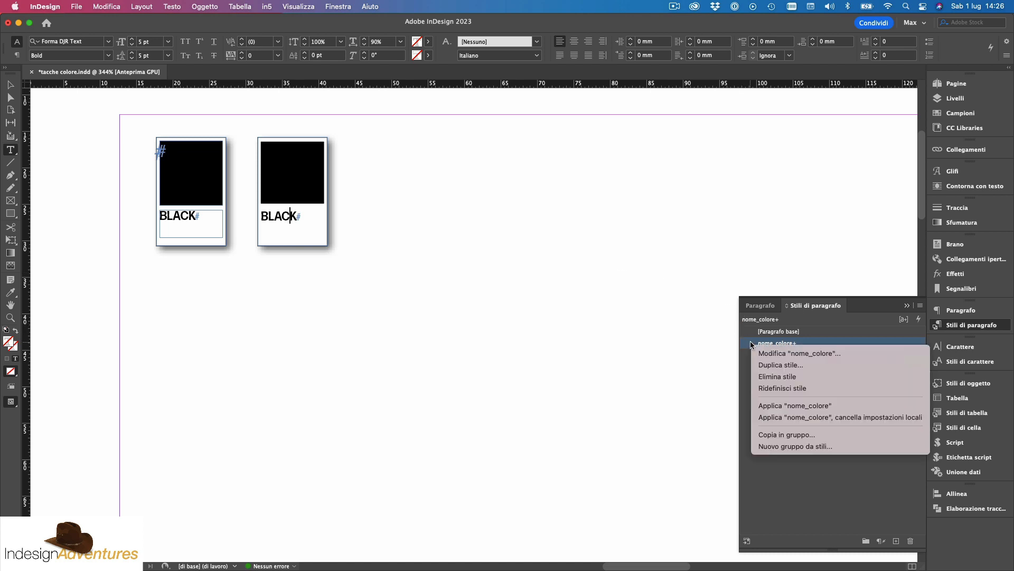
pyautogui.click(783, 388)
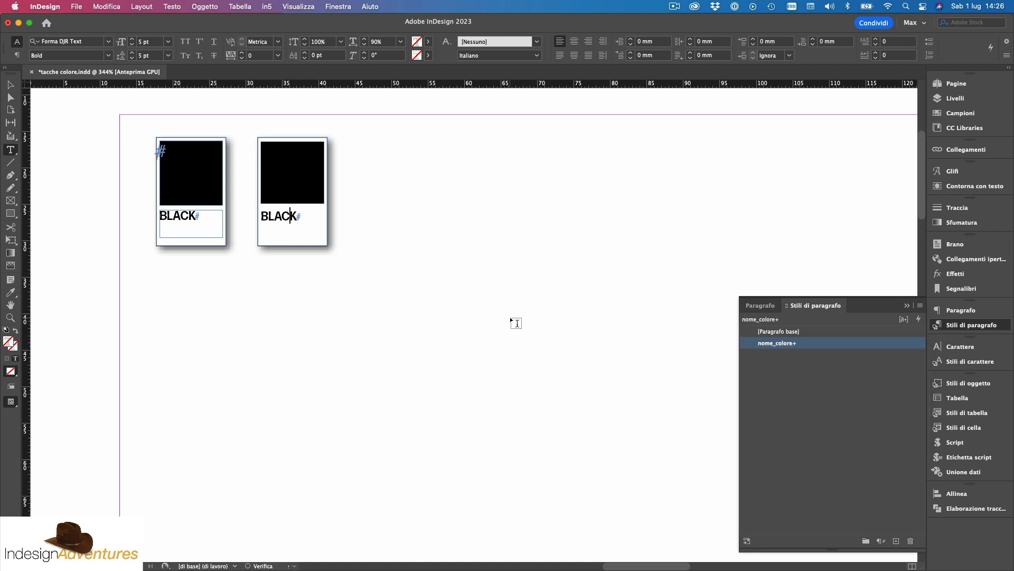
pyautogui.press('Escape')
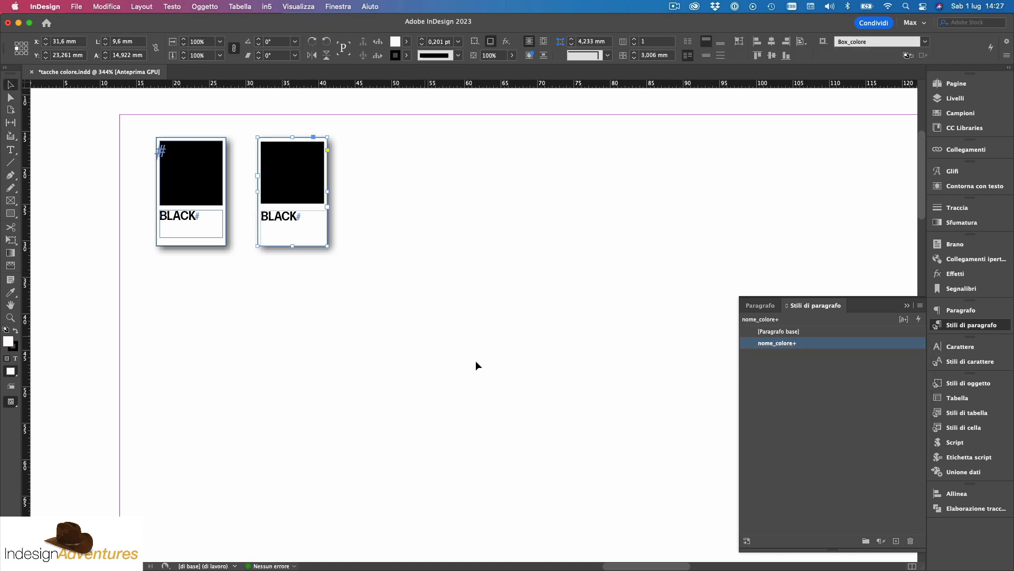
pyautogui.click(480, 362)
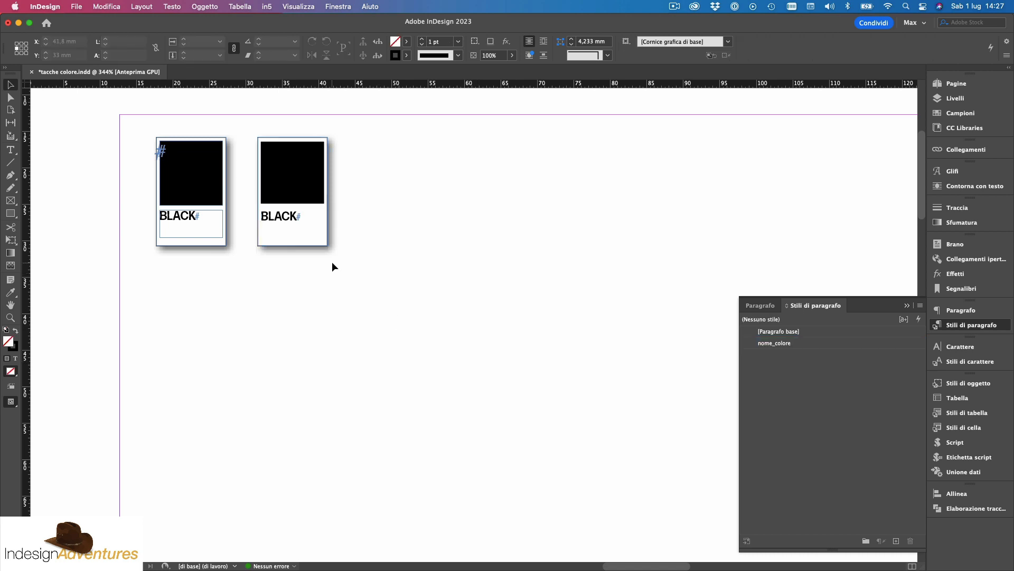
# - Draw a rectangular frame about 15,5 by 19,8 mm beside the second card and apply the Box_colore object style to it
pyautogui.click(281, 227)
pyautogui.click(972, 383)
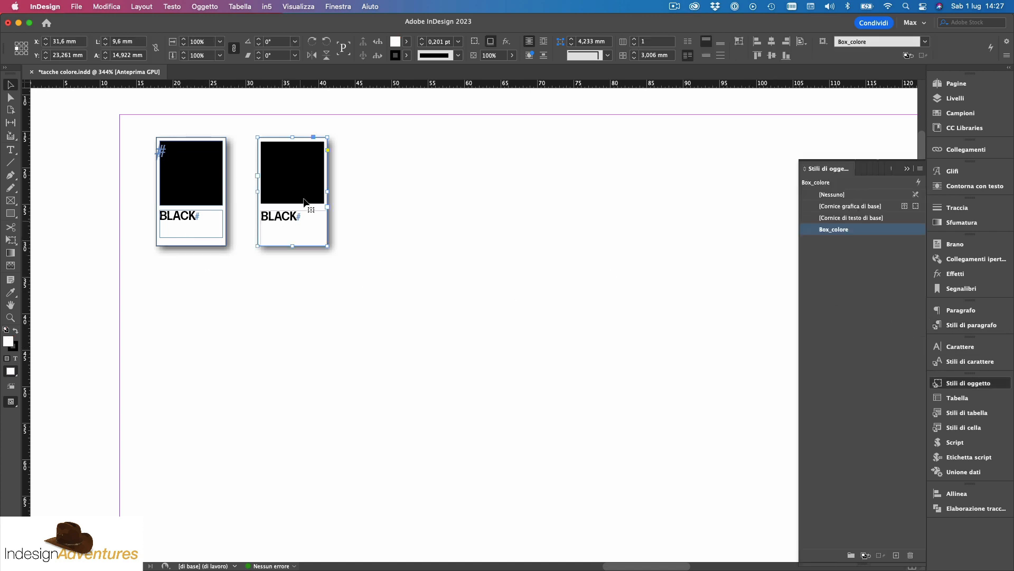
pyautogui.click(345, 319)
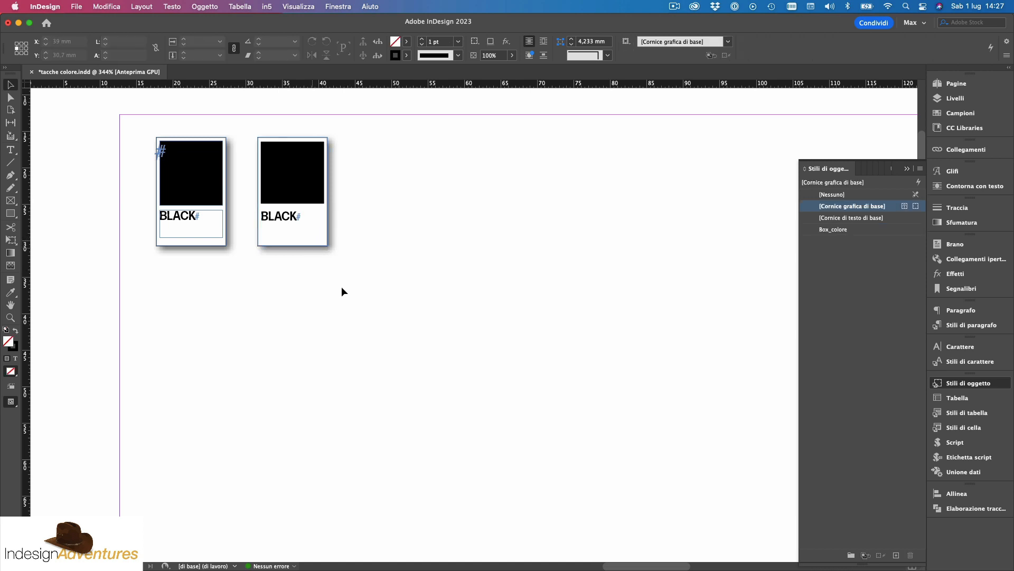
pyautogui.click(10, 150)
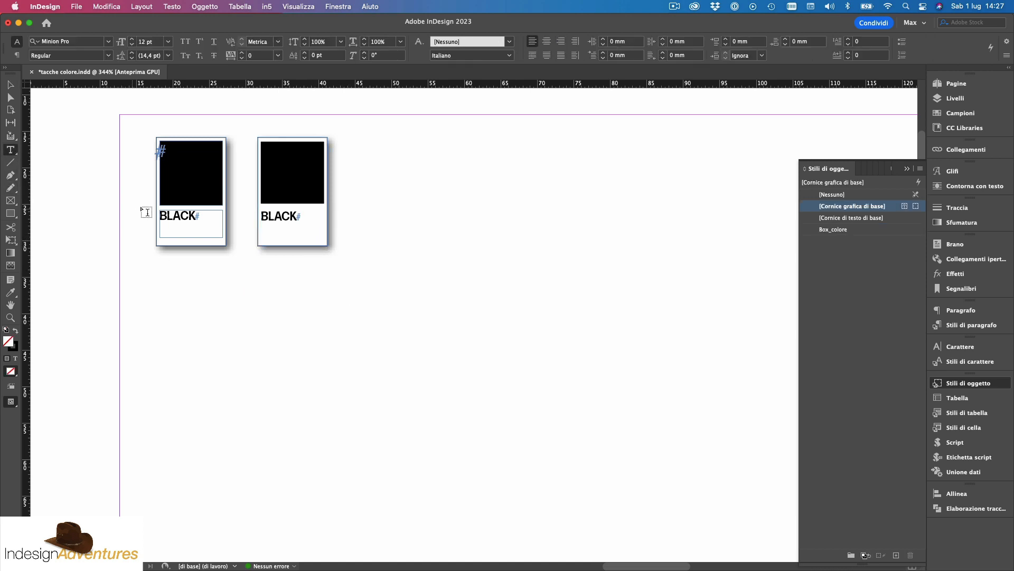
pyautogui.press('m')
pyautogui.moveTo(381, 192); pyautogui.dragTo(493, 335)
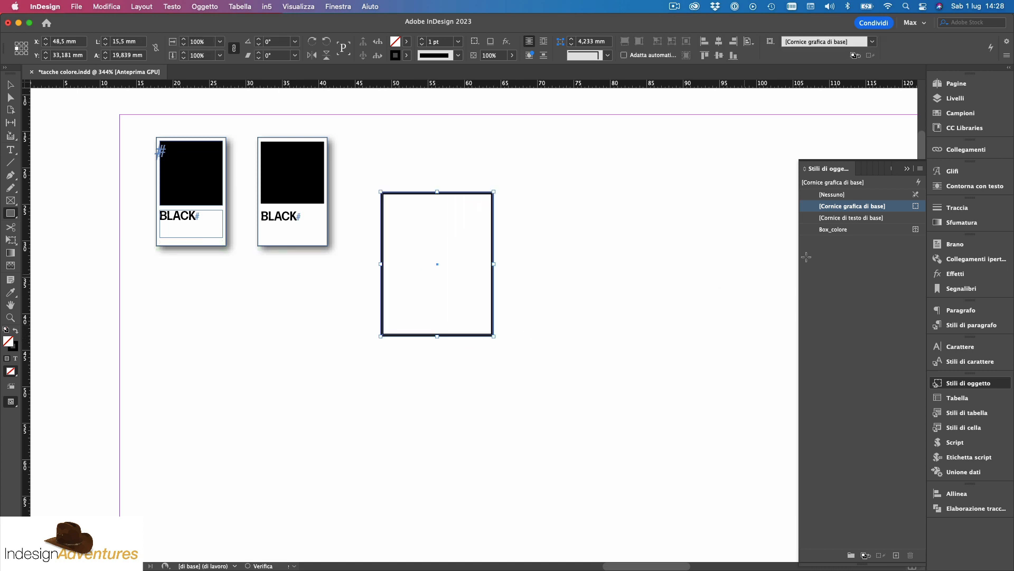
pyautogui.click(854, 230)
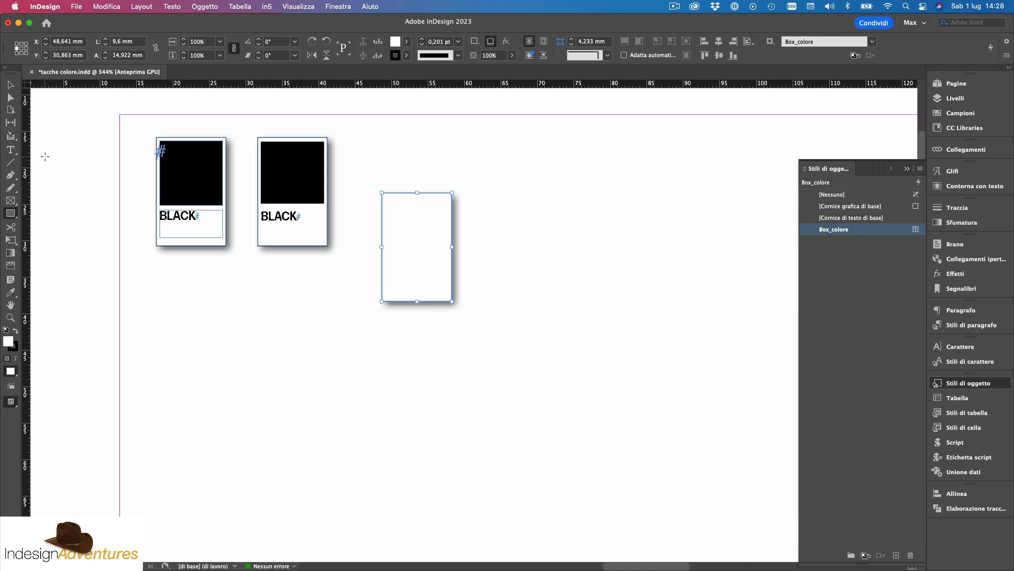
# - Enter the label PANTONE 5825C in the new card, leave text editing and select the card's frame
pyautogui.press('t')
pyautogui.click(411, 254)
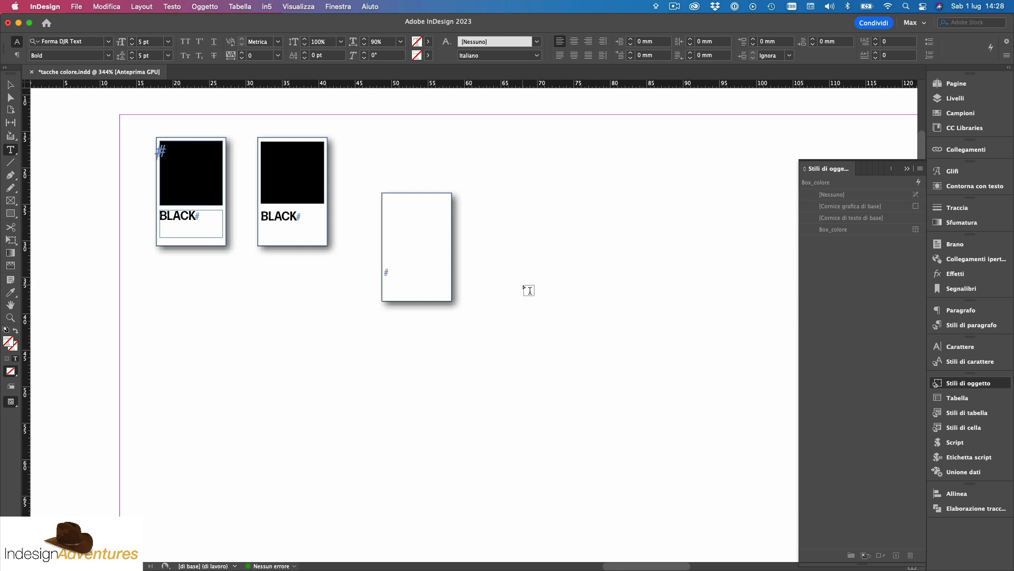
pyautogui.write('PANTON')
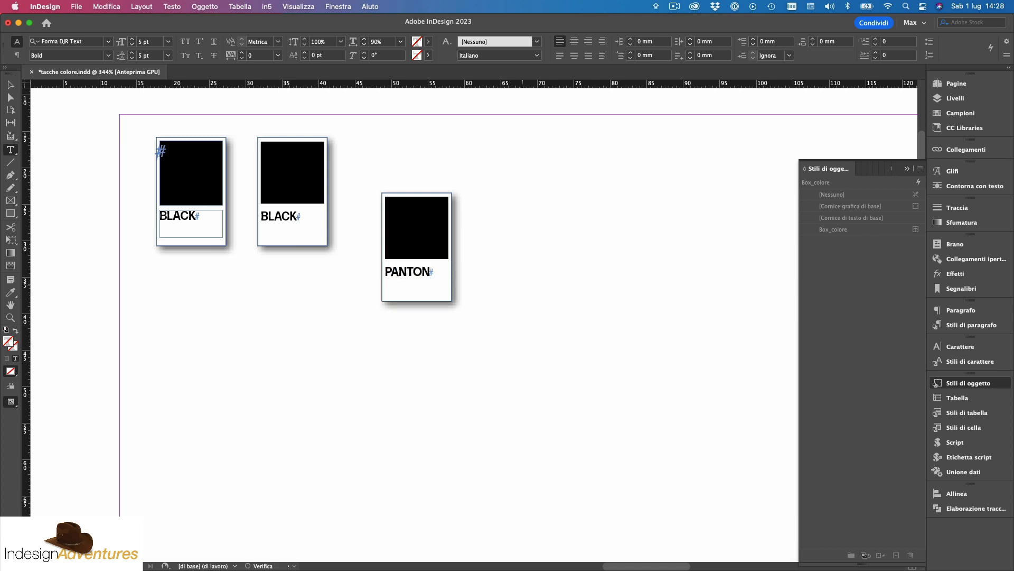
pyautogui.write('E 5825C')
pyautogui.click(10, 85)
pyautogui.click(426, 288)
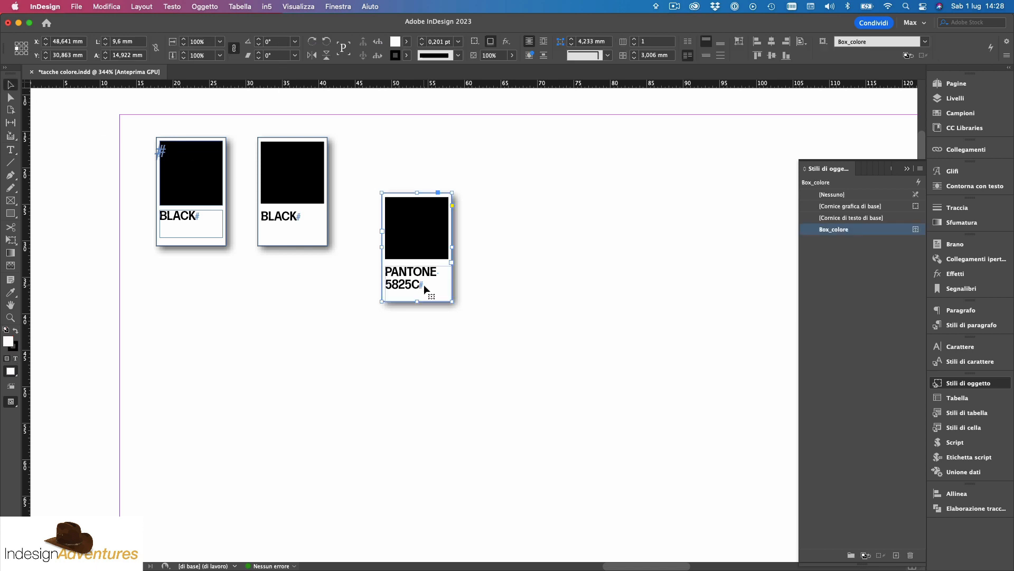
# - Display the document's colour swatches and correct the new card's label to PANTONE 5678C
pyautogui.doubleClick(417, 290)
pyautogui.moveTo(422, 289); pyautogui.dragTo(385, 271)
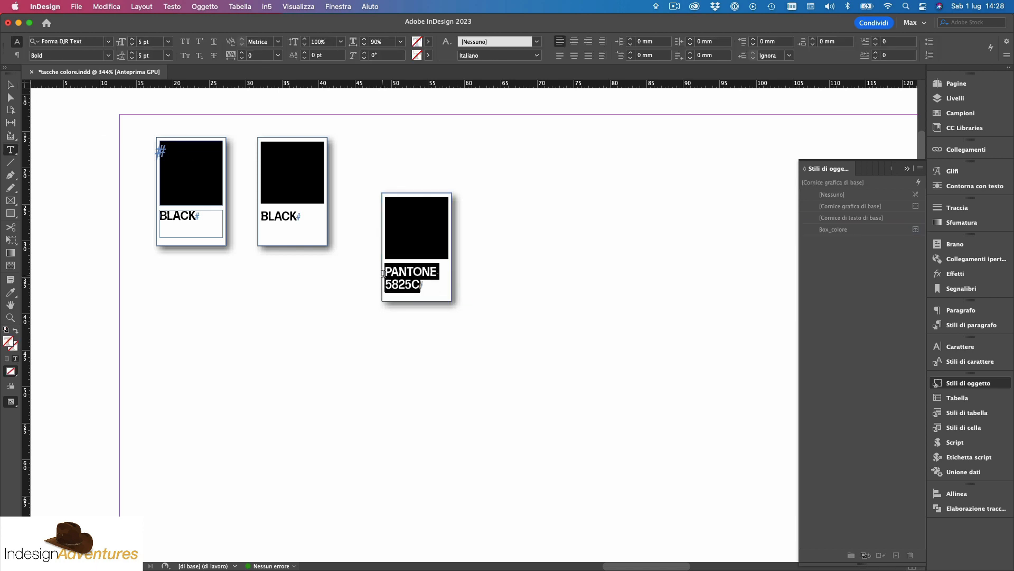
pyautogui.click(959, 113)
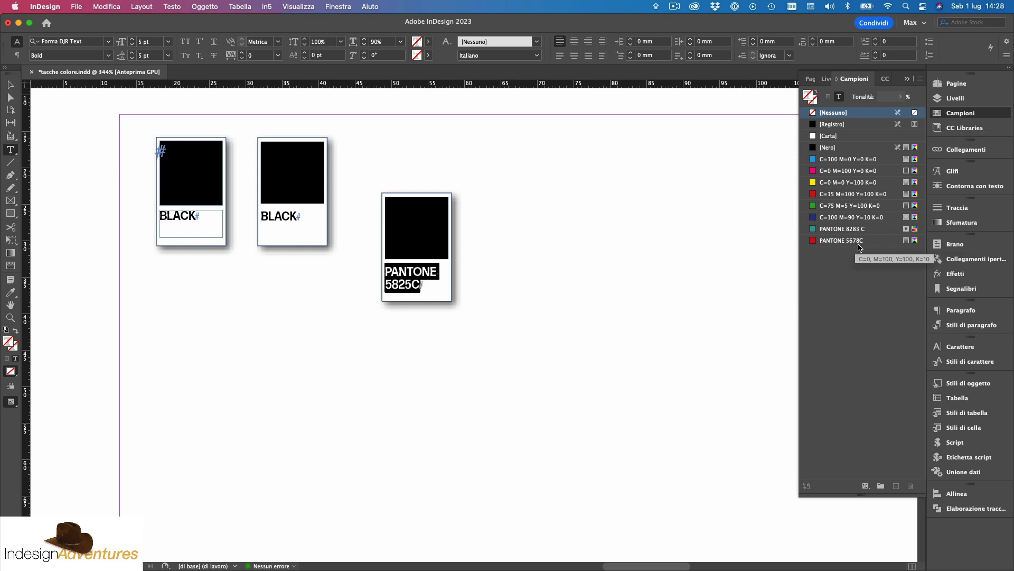
pyautogui.click(394, 284)
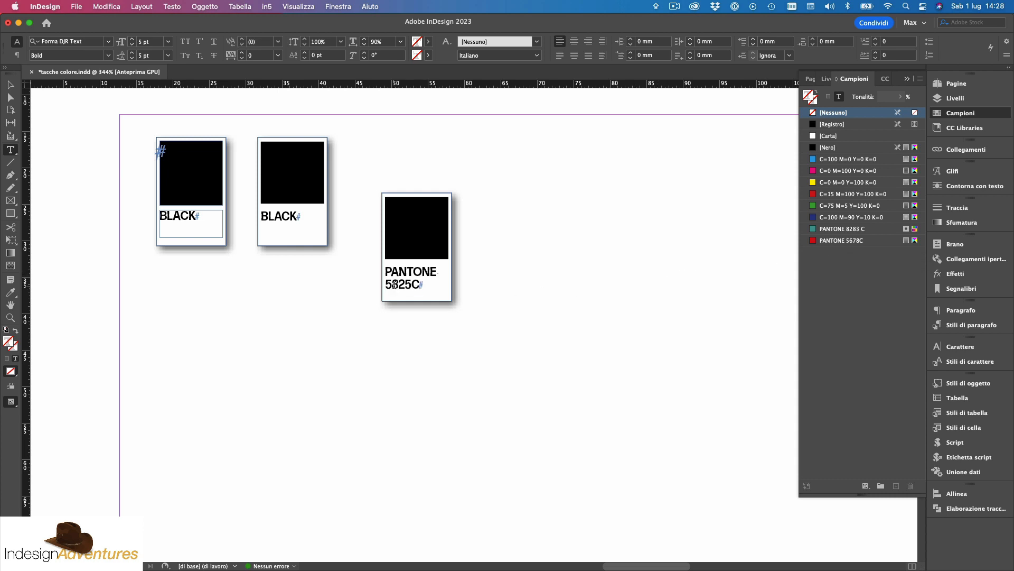
pyautogui.moveTo(392, 285); pyautogui.dragTo(411, 284)
pyautogui.write('678')
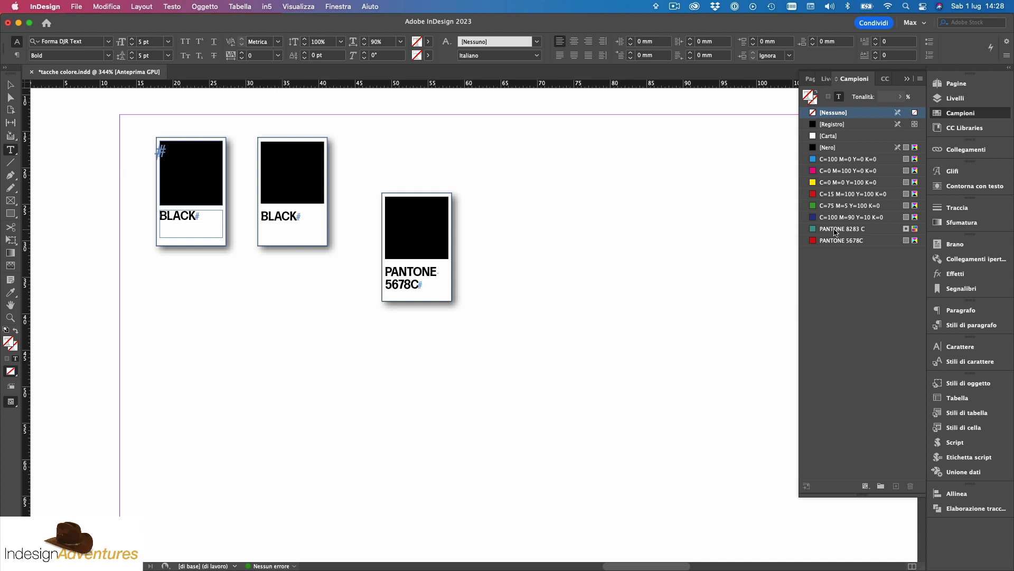
# - Colour the whole label of the third card with the PANTONE 8283 C swatch
pyautogui.click(400, 271)
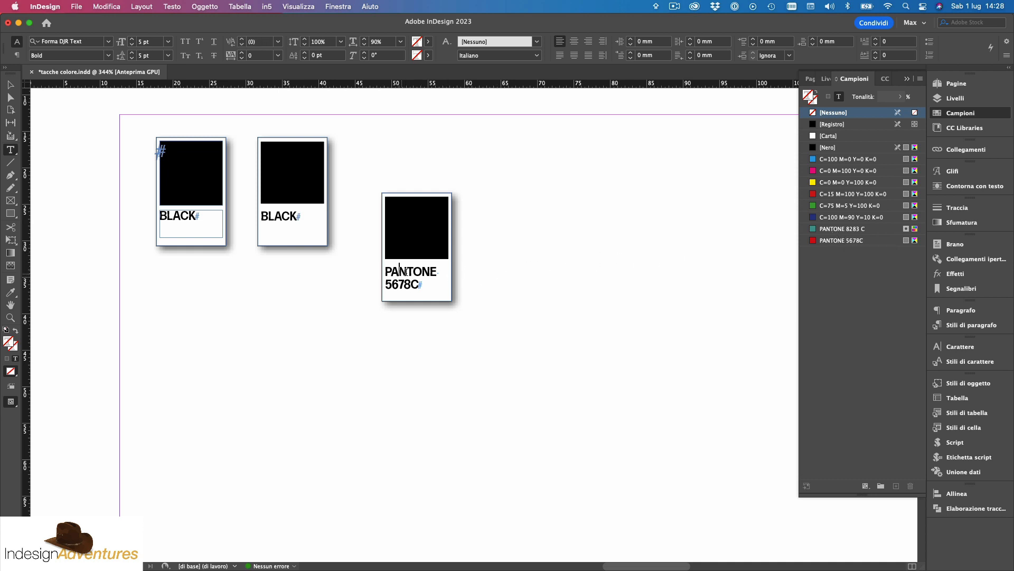
pyautogui.click(828, 229)
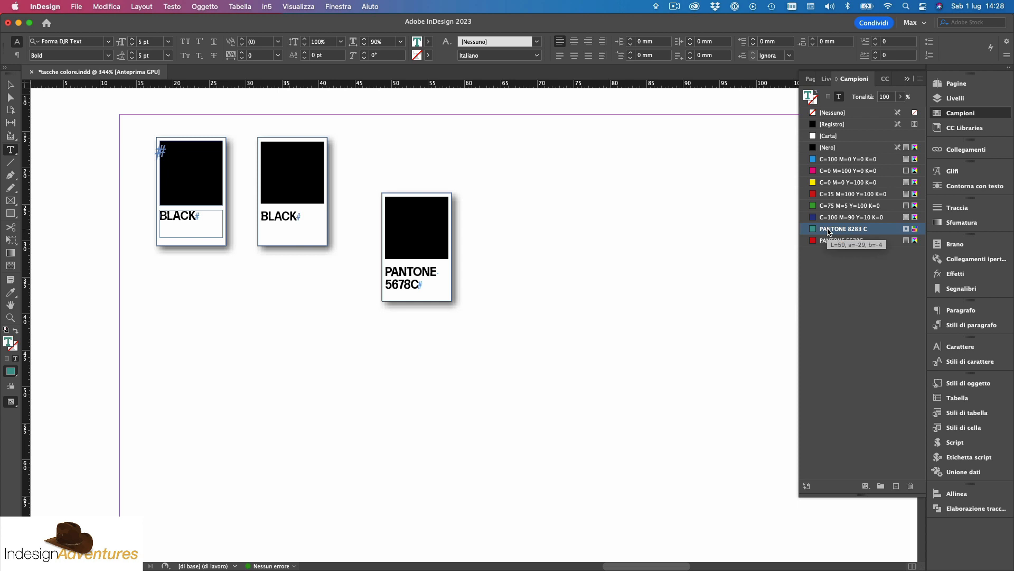
pyautogui.click(388, 273)
pyautogui.moveTo(400, 285); pyautogui.dragTo(409, 286)
pyautogui.press('super+a')
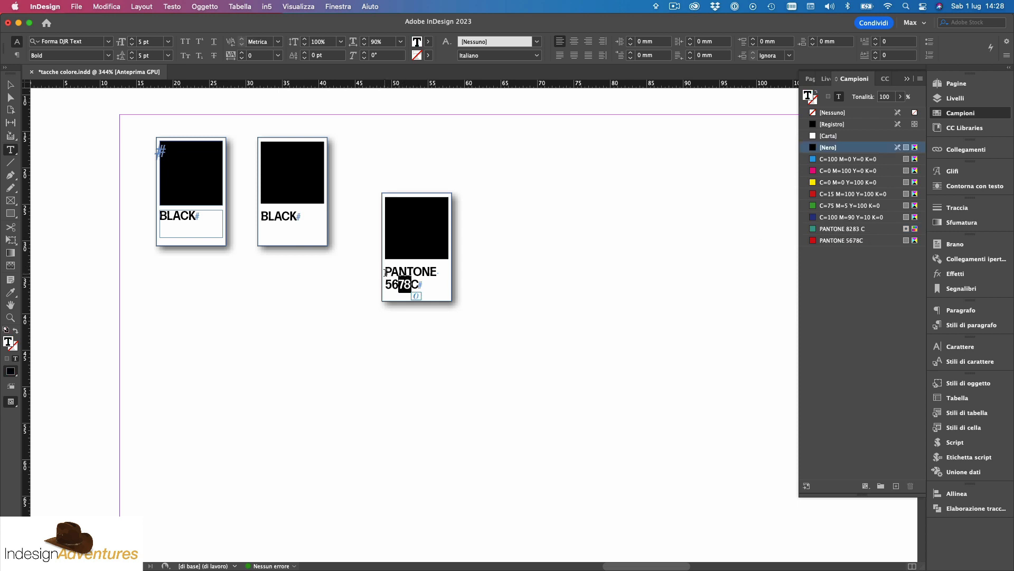
pyautogui.click(850, 233)
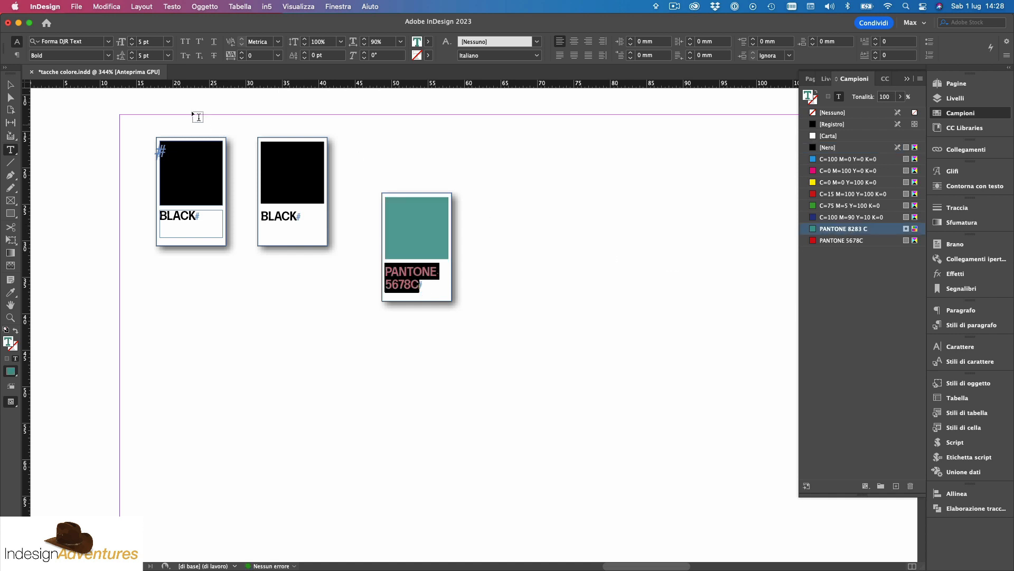
# - Move the PANTONE card into the row beside the second black card and place a duplicate next to it
pyautogui.click(10, 84)
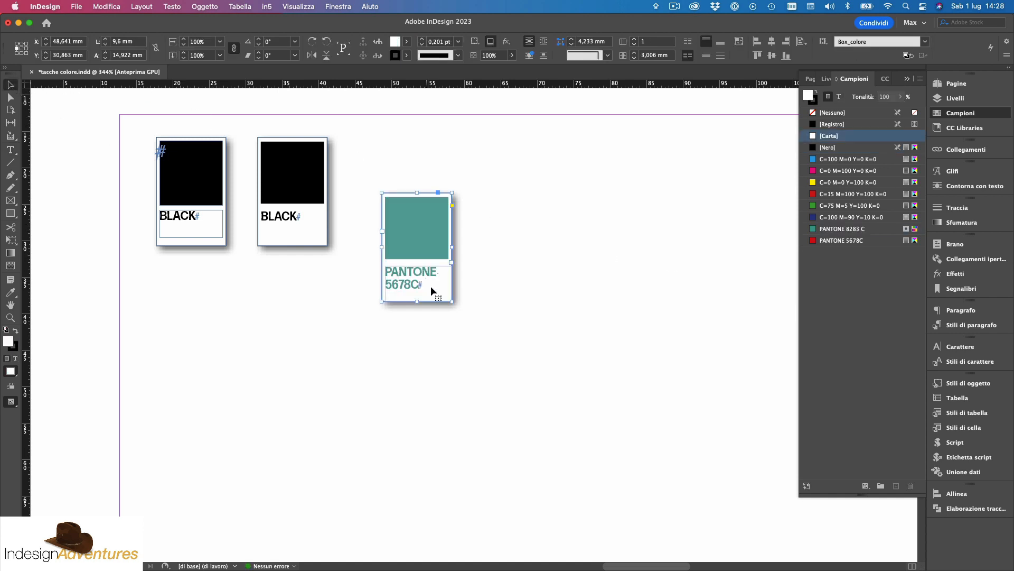
pyautogui.click(490, 314)
pyautogui.moveTo(442, 280); pyautogui.dragTo(420, 230)
pyautogui.click(459, 268)
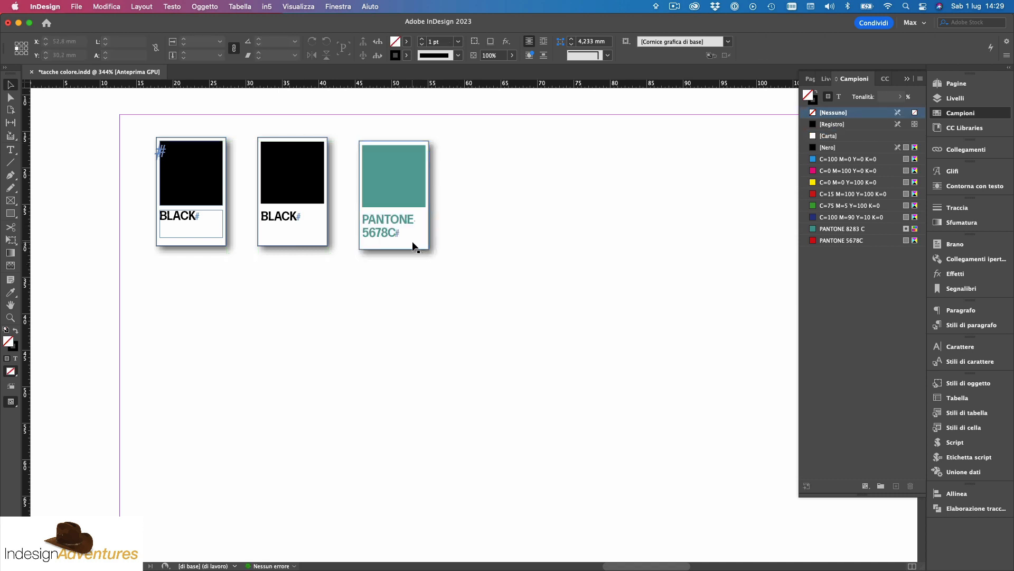
pyautogui.click(398, 236)
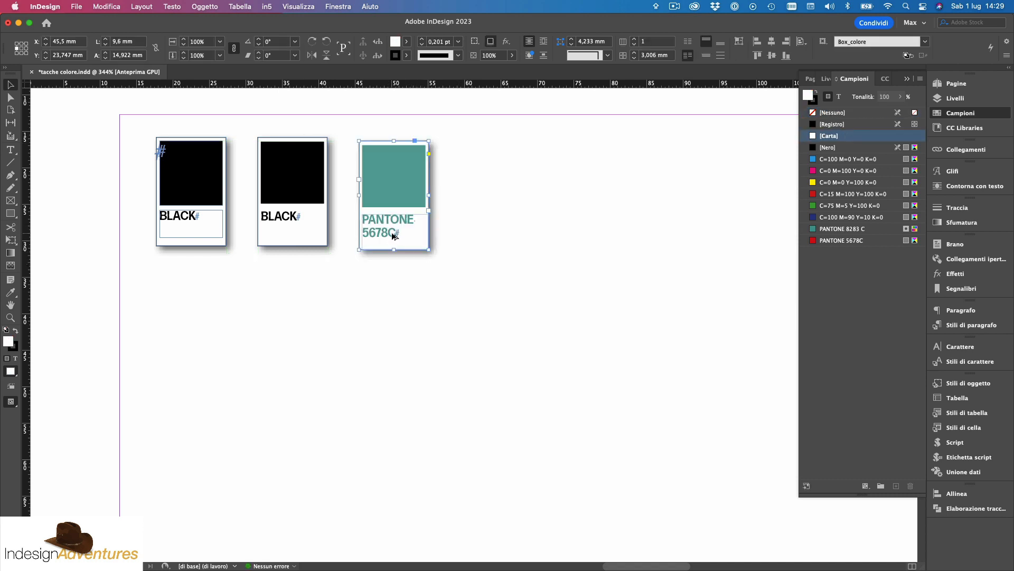
pyautogui.keyDown('alt'); pyautogui.moveTo(394, 236); pyautogui.dragTo(504, 243); pyautogui.keyUp('alt')
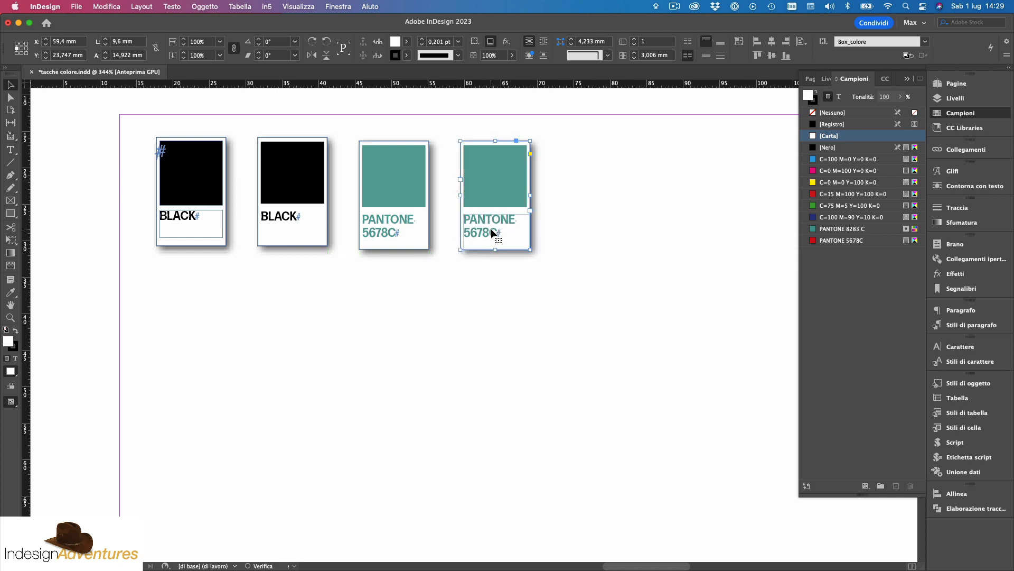
# - Colour the original PANTONE card's label in the third position with the PANTONE 5678C swatch
pyautogui.doubleClick(491, 233)
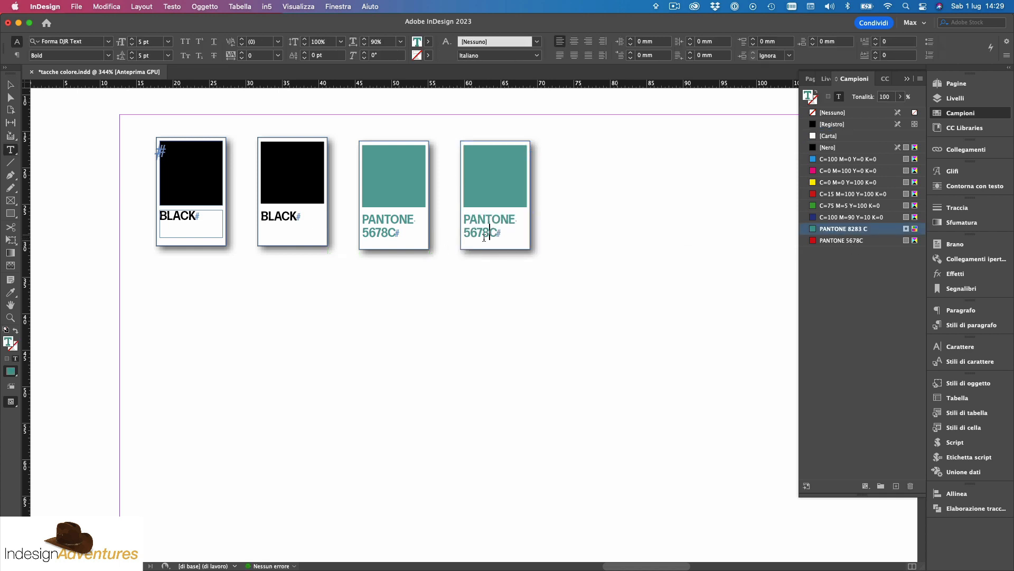
pyautogui.moveTo(363, 217); pyautogui.dragTo(397, 233)
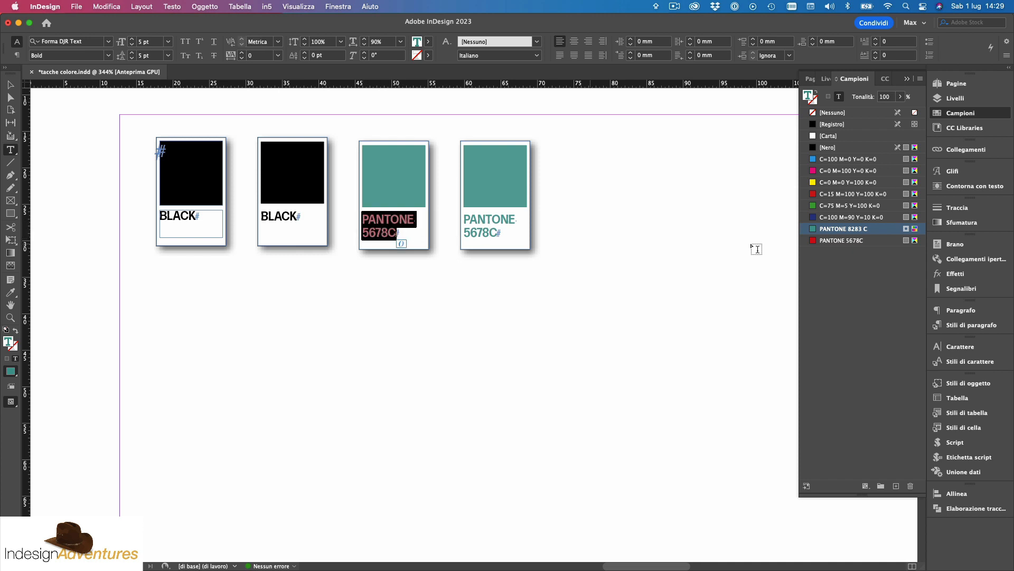
pyautogui.click(876, 242)
# - Change the number on the duplicated teal card to 8283C, leave text editing and deselect everything
pyautogui.click(483, 221)
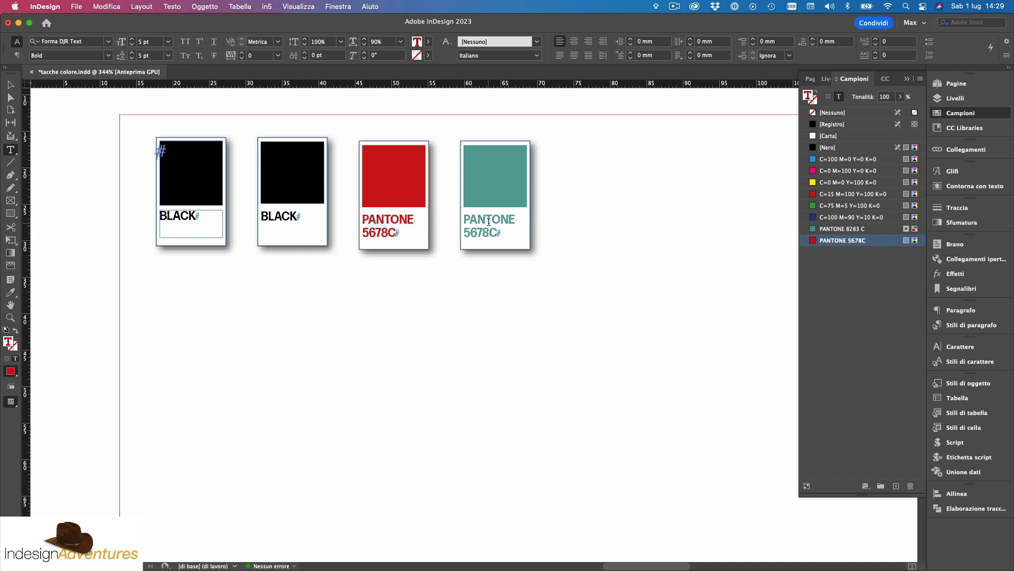
pyautogui.moveTo(464, 232); pyautogui.dragTo(494, 231)
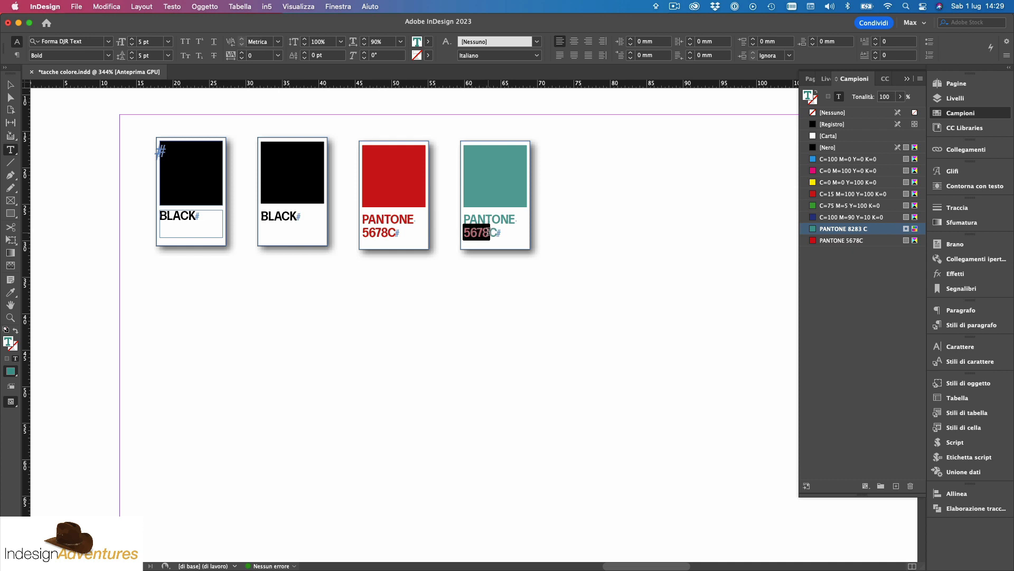
pyautogui.write('8283C')
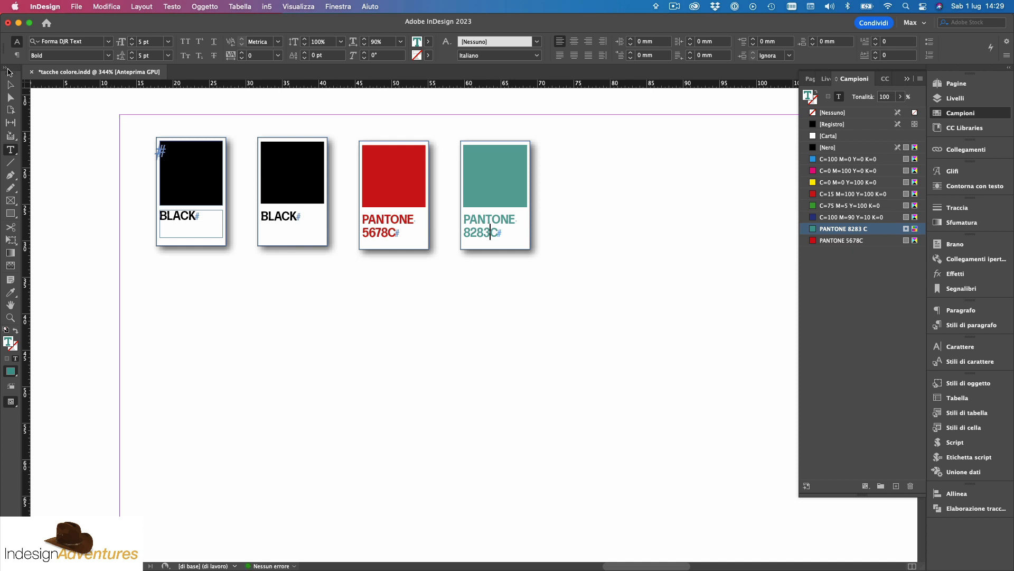
pyautogui.click(10, 85)
pyautogui.click(449, 275)
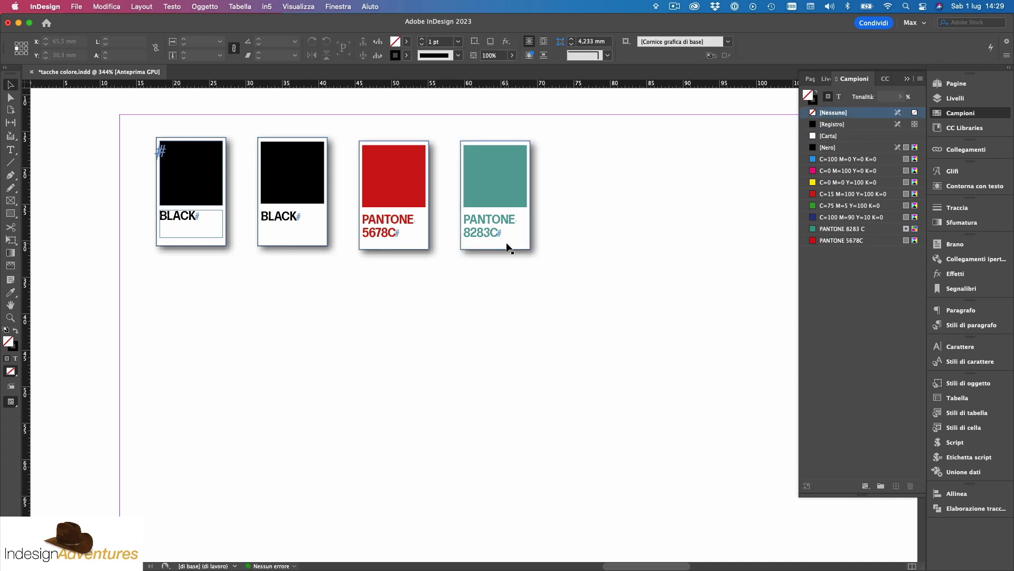
# - Duplicate the PANTONE 8283C card to the end of the row and replace the copy's label with YELLOW
pyautogui.moveTo(507, 245); pyautogui.dragTo(562, 219)
pyautogui.doubleClick(602, 231)
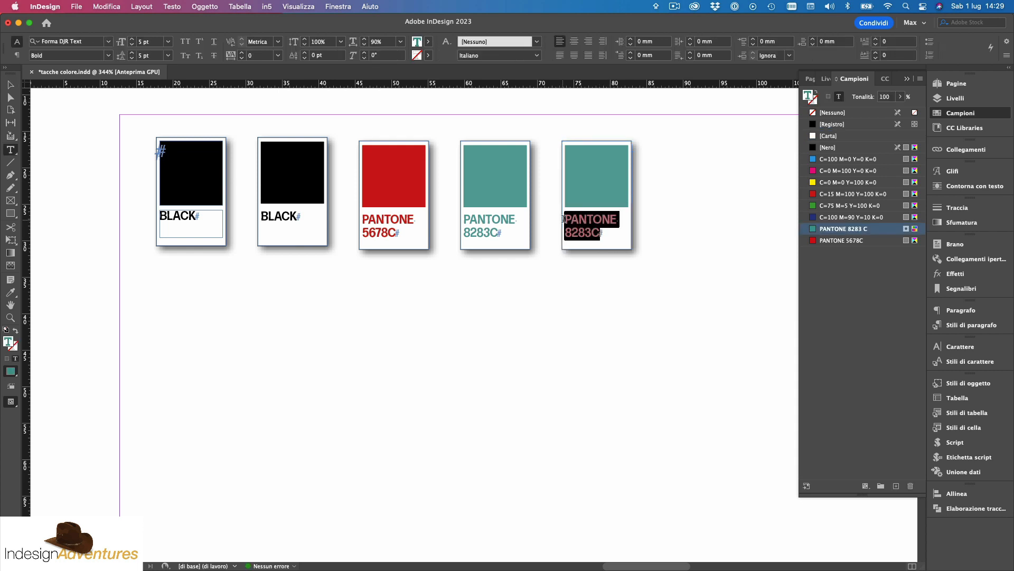
pyautogui.write('YELLOW')
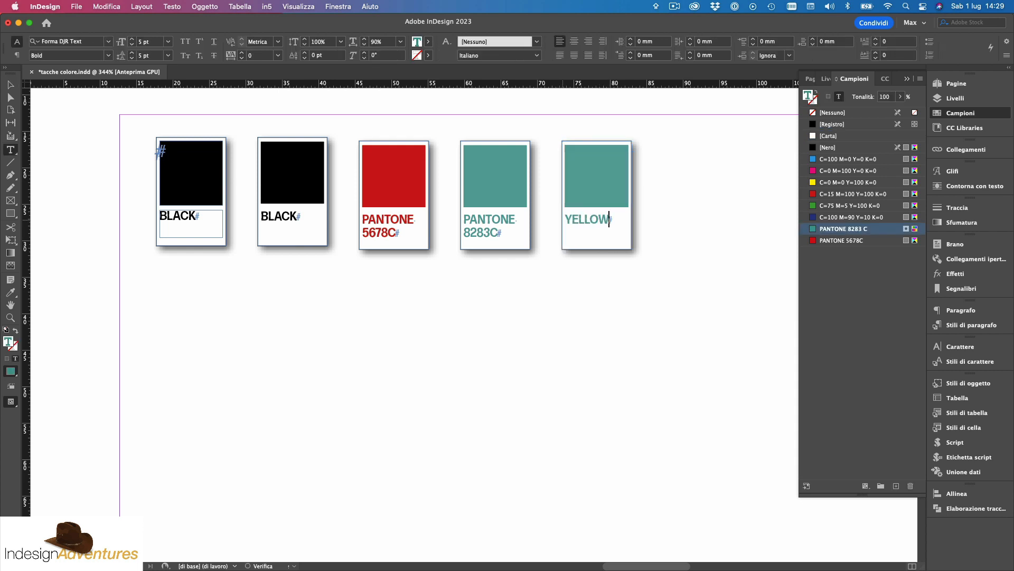
# - Colour the YELLOW label with the C=0 M=0 Y=100 K=0 swatch and place a duplicate of that card below the first black card
pyautogui.doubleClick(591, 219)
pyautogui.click(828, 182)
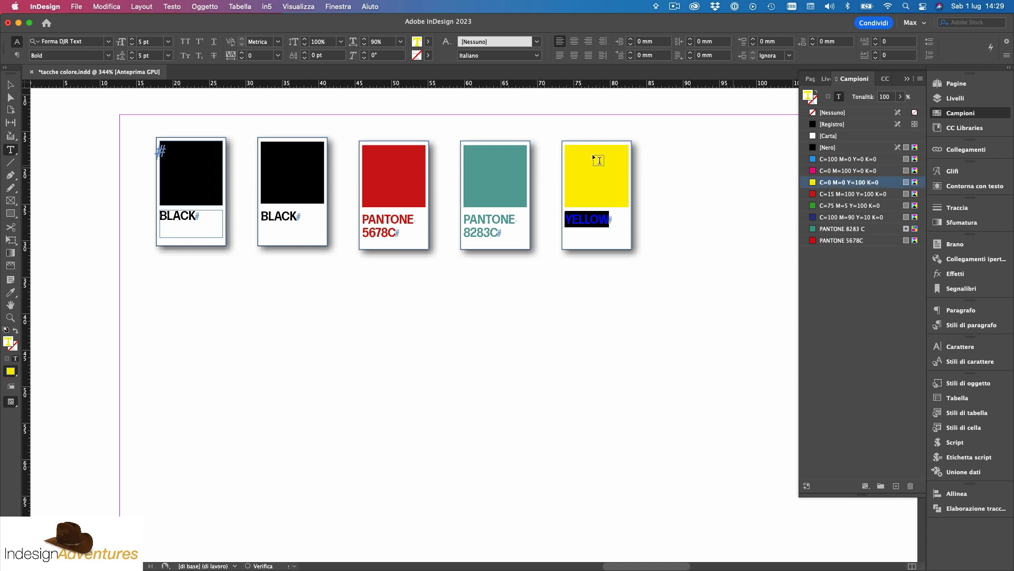
pyautogui.click(10, 84)
pyautogui.click(455, 314)
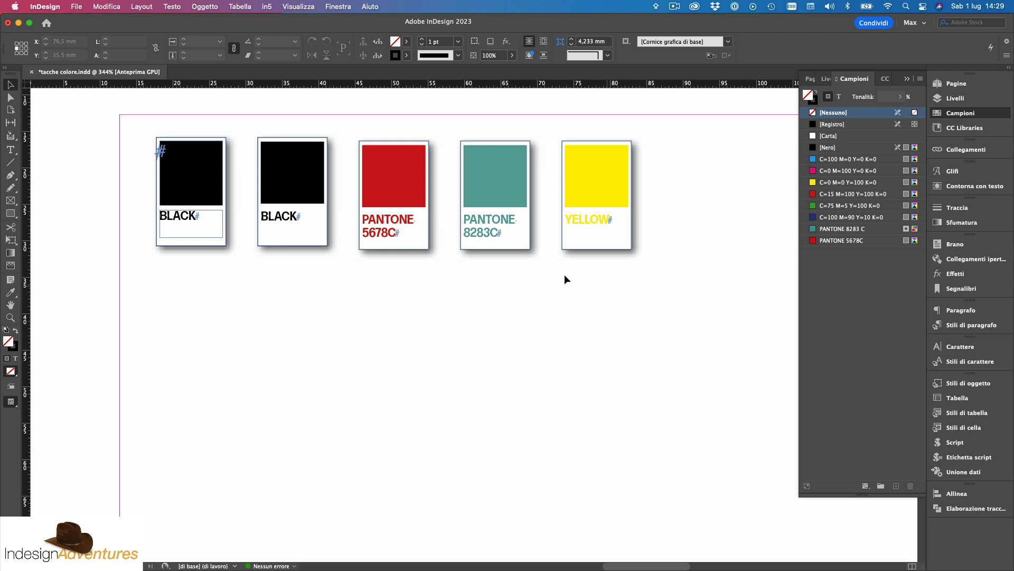
pyautogui.moveTo(601, 242); pyautogui.dragTo(212, 359)
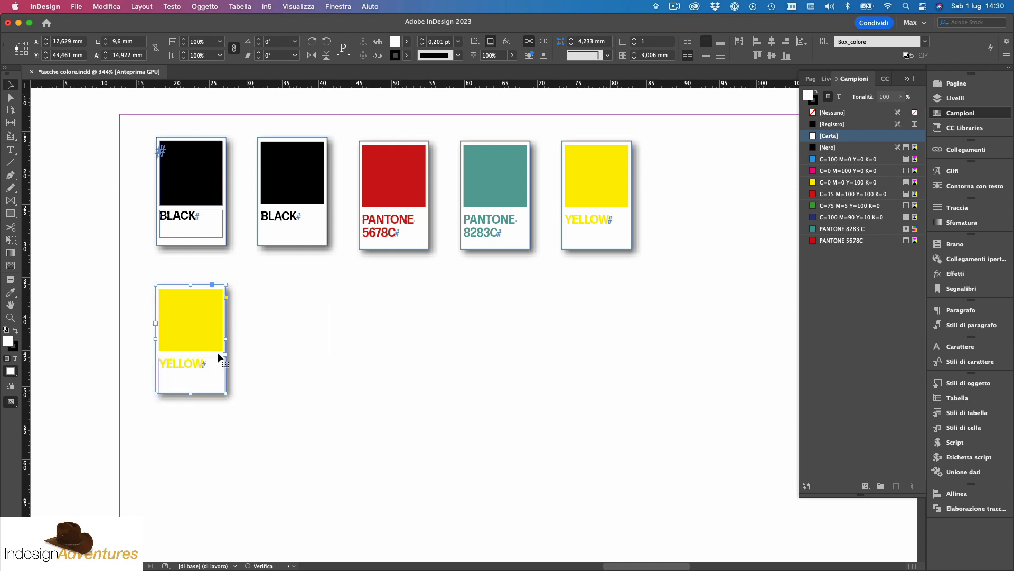
# - Start a new paragraph style named trasparente, based on nome_colore, from the label of the YELLOW card in the second row
pyautogui.doubleClick(198, 364)
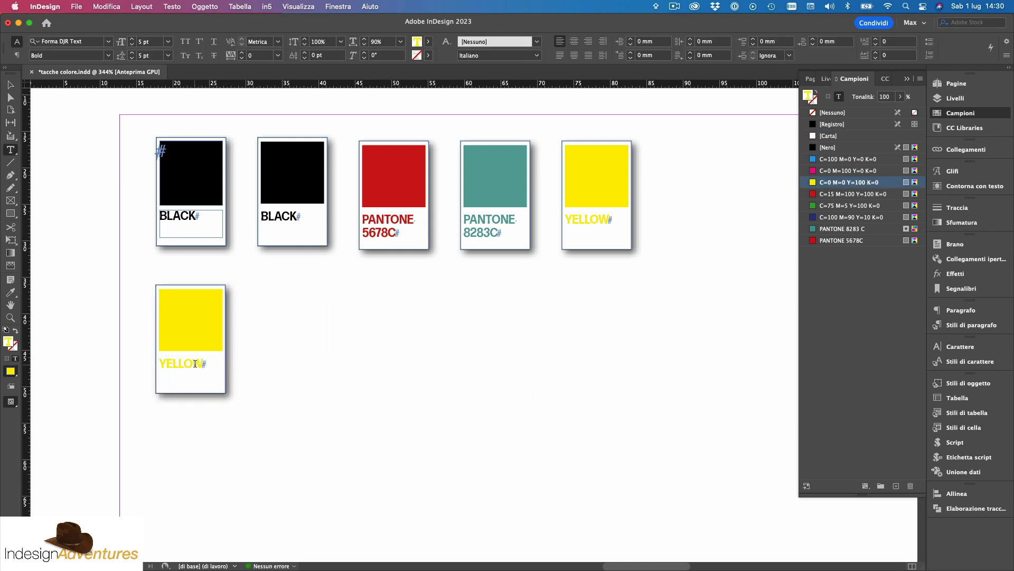
pyautogui.doubleClick(196, 363)
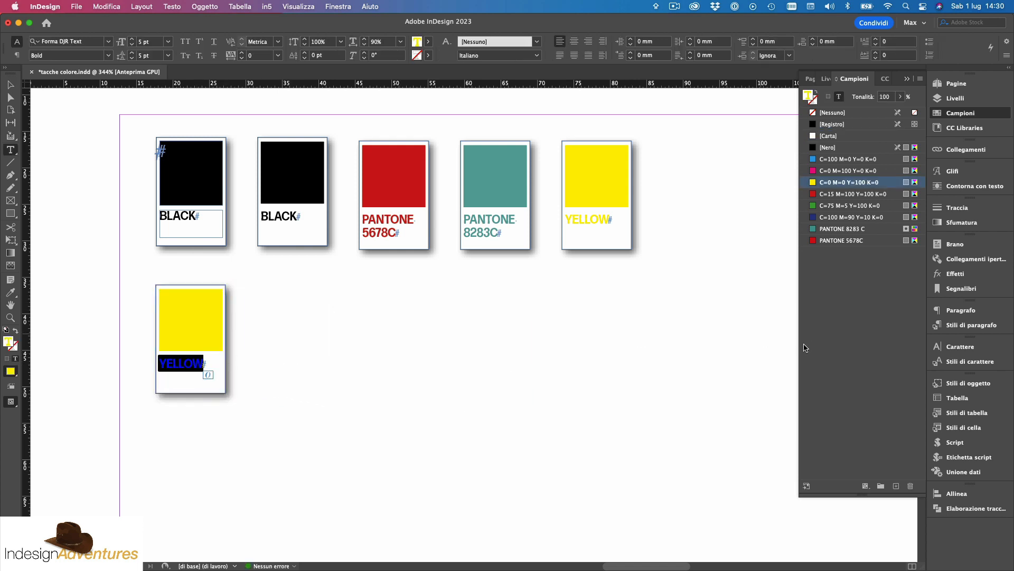
pyautogui.click(959, 327)
pyautogui.click(920, 306)
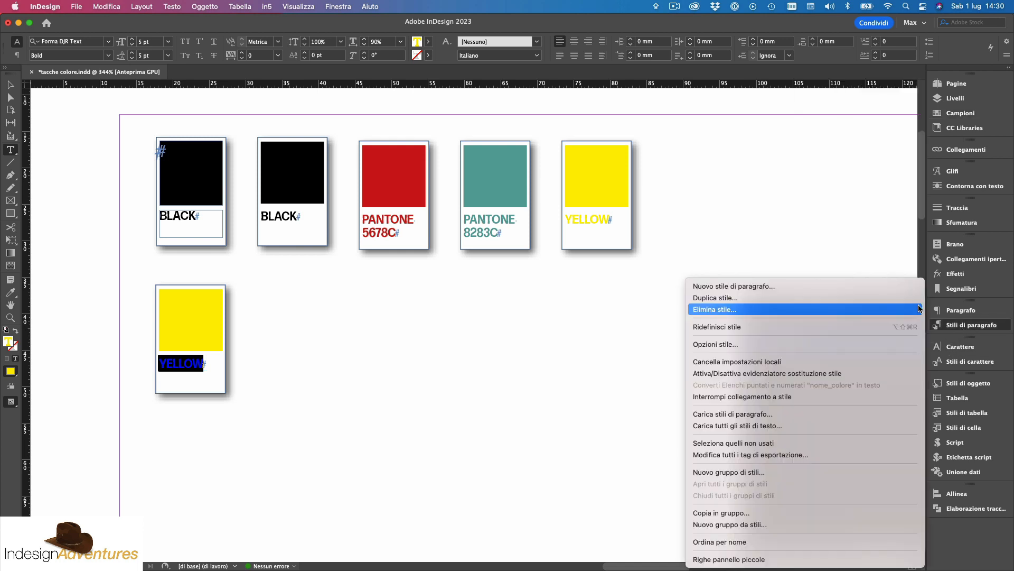
pyautogui.click(752, 290)
pyautogui.write('T')
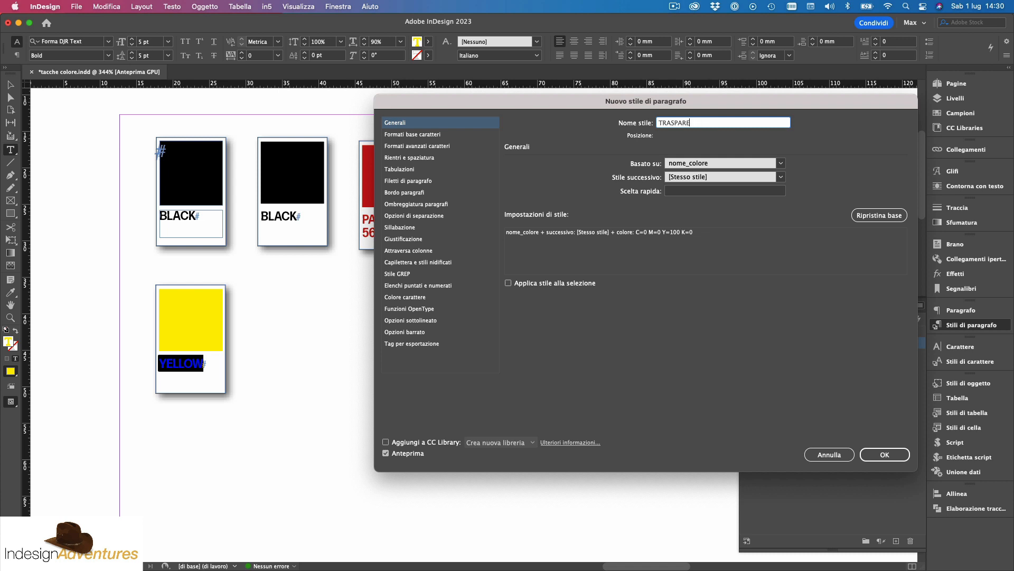
pyautogui.write('RASPARE')
pyautogui.press('BackSpace')
pyautogui.press('BackSpace')
pyautogui.press('BackSpace')
pyautogui.press('BackSpace')
pyautogui.press('BackSpace')
pyautogui.press('BackSpace')
# - Set the new paragraph style's character colour to [Nessuno] and create the style
pyautogui.click(410, 297)
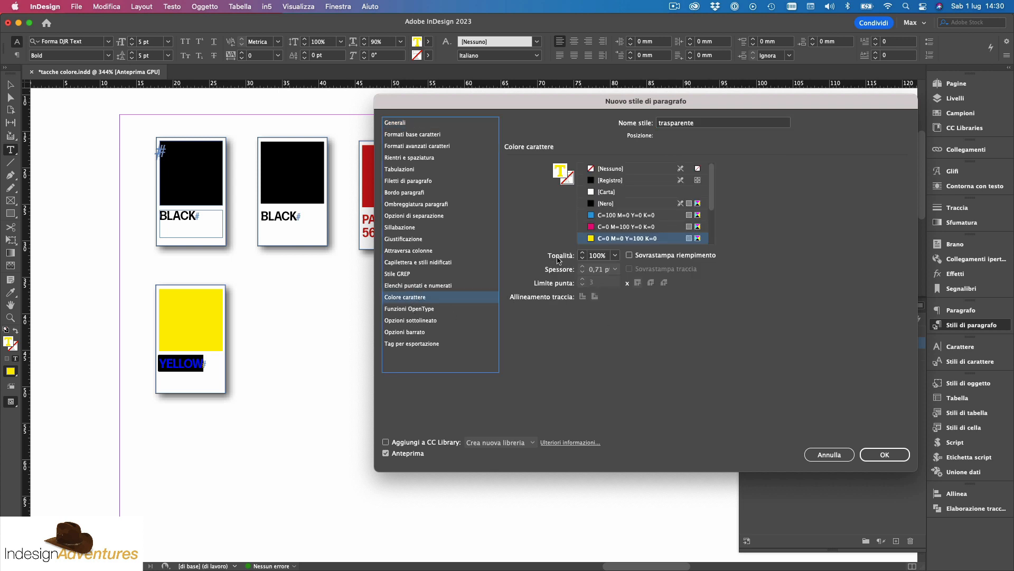
pyautogui.click(615, 169)
pyautogui.click(885, 454)
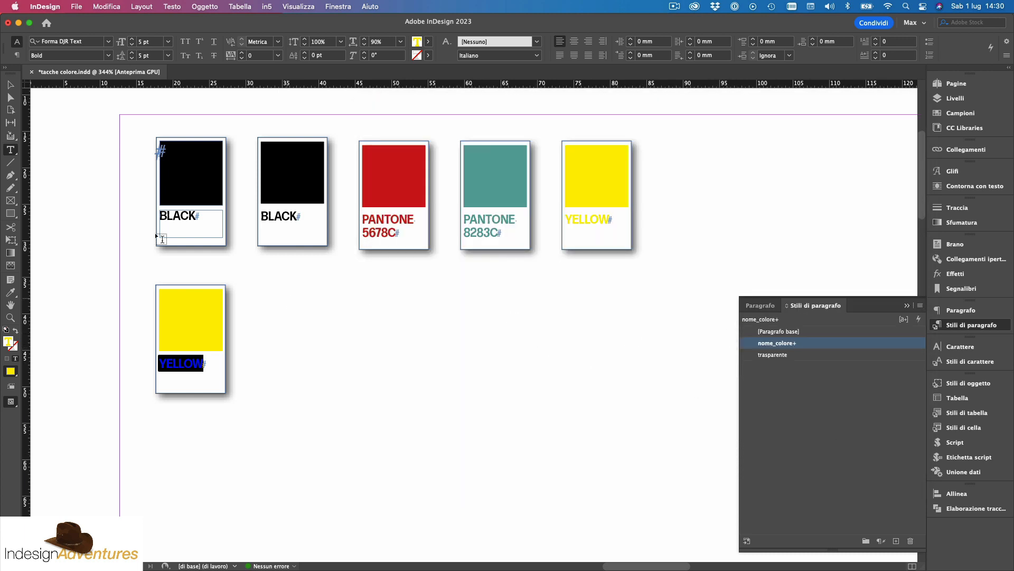
# - Apply the trasparente paragraph style to the YELLOW label of the second-row card
pyautogui.click(10, 85)
pyautogui.click(177, 296)
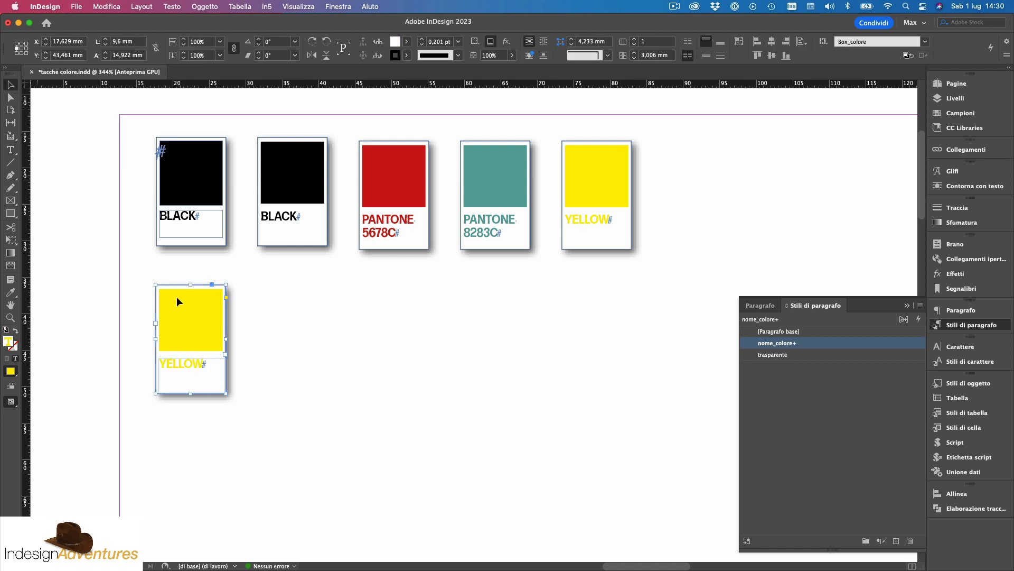
pyautogui.doubleClick(192, 365)
pyautogui.doubleClick(192, 365)
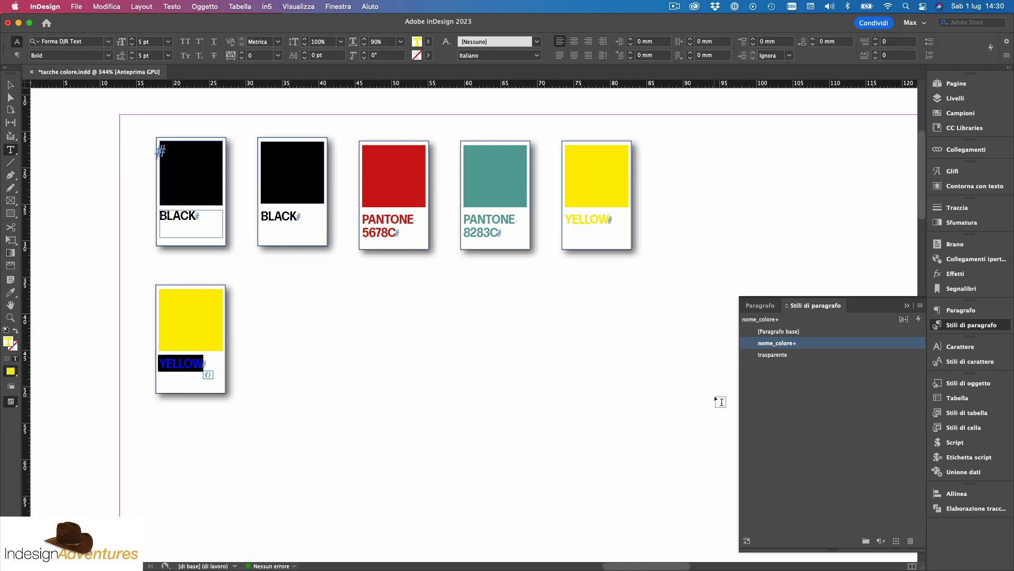
pyautogui.click(758, 355)
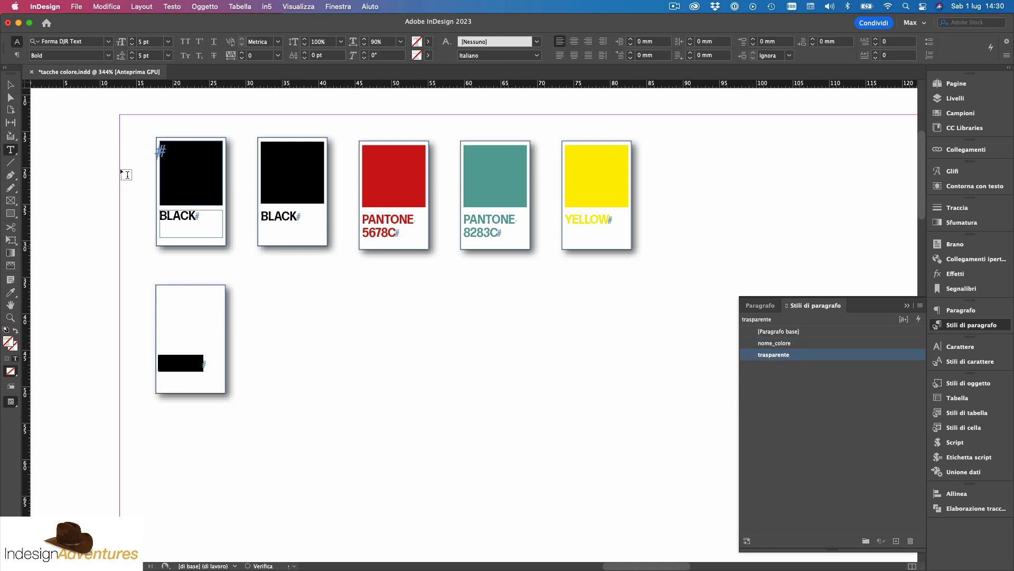
# - Start a new object style named box_trasparente, based on Box_colore, from the second-row card's frame
pyautogui.click(10, 86)
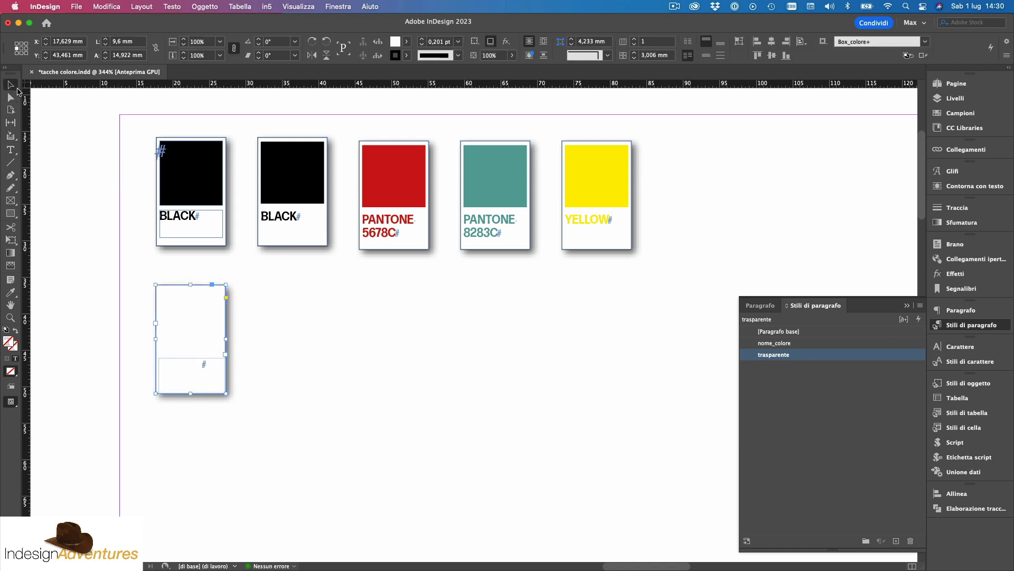
pyautogui.click(978, 386)
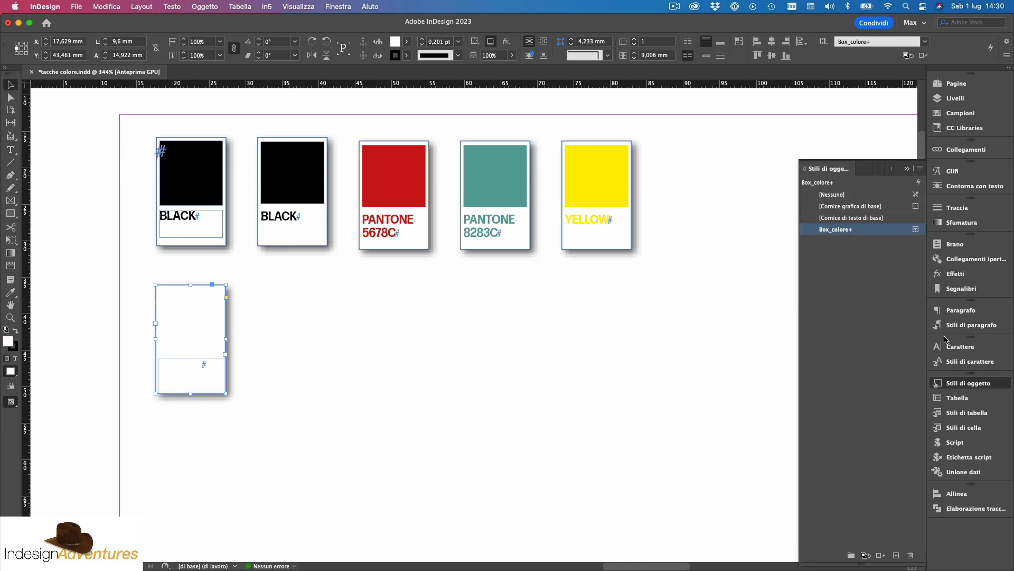
pyautogui.click(920, 171)
pyautogui.click(793, 175)
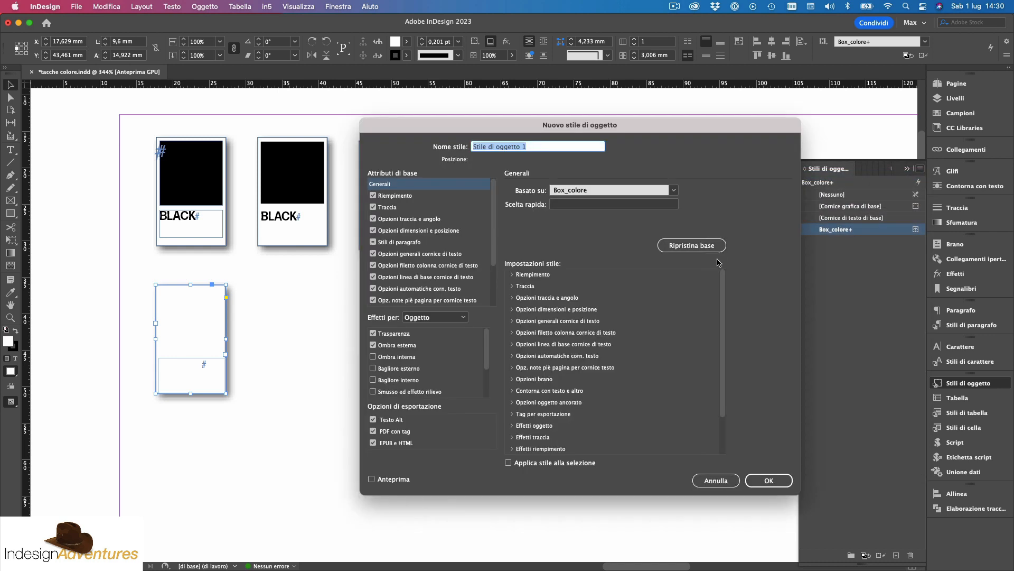
pyautogui.write('box_trasparente')
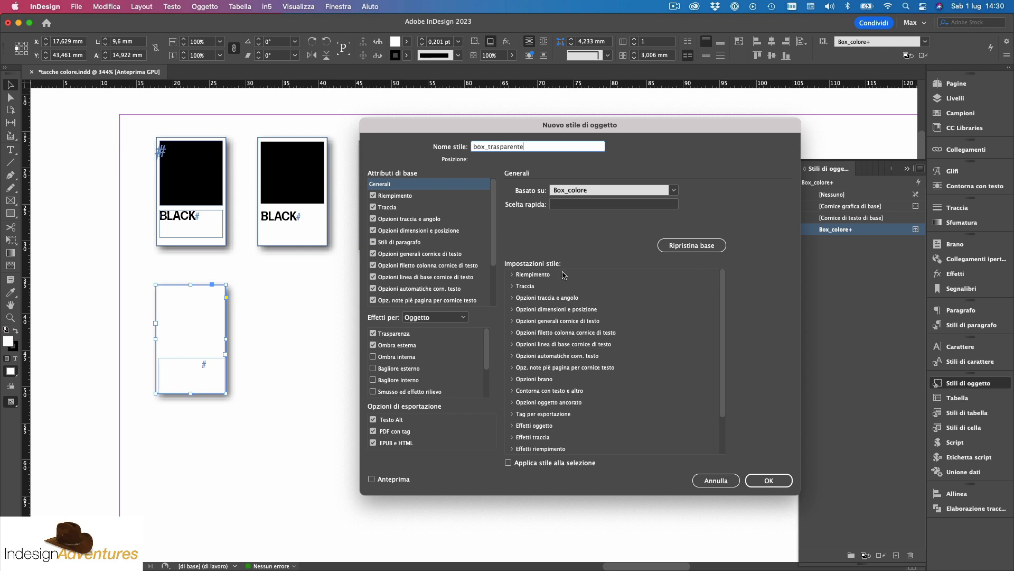
# - Set both the fill and the stroke of the box_trasparente style to [Nessuno]
pyautogui.click(438, 196)
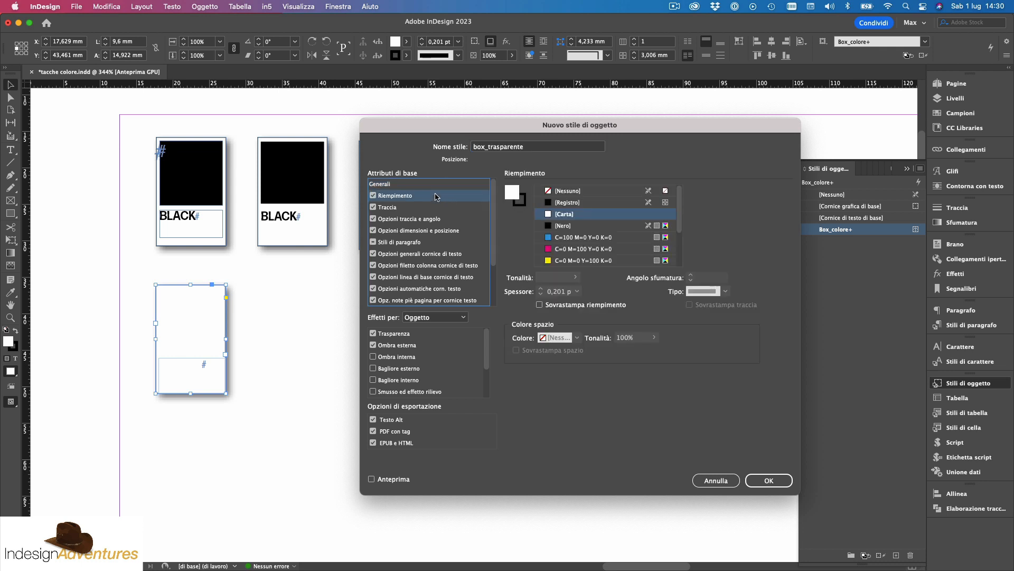
pyautogui.click(556, 191)
pyautogui.click(459, 208)
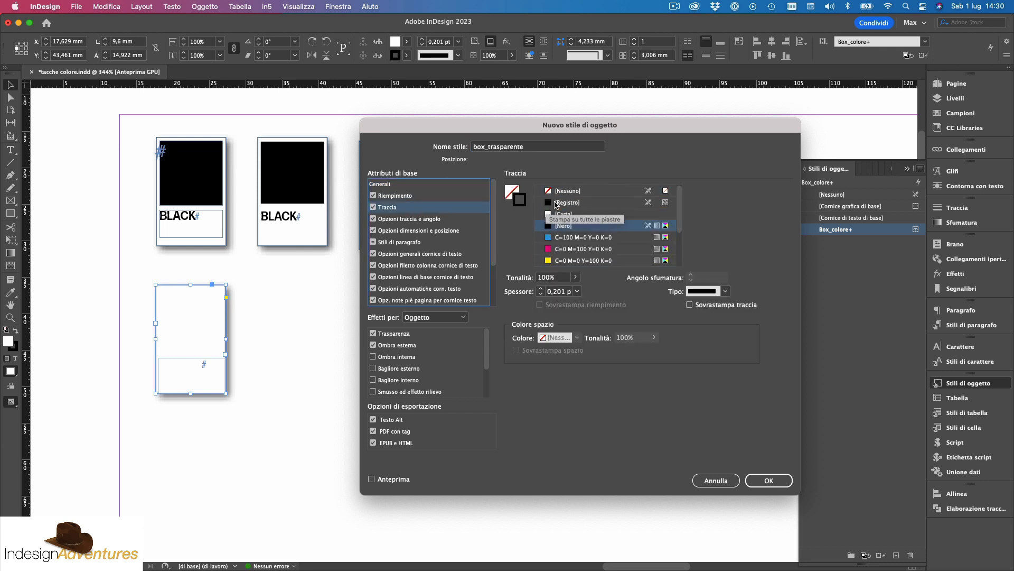
pyautogui.click(576, 192)
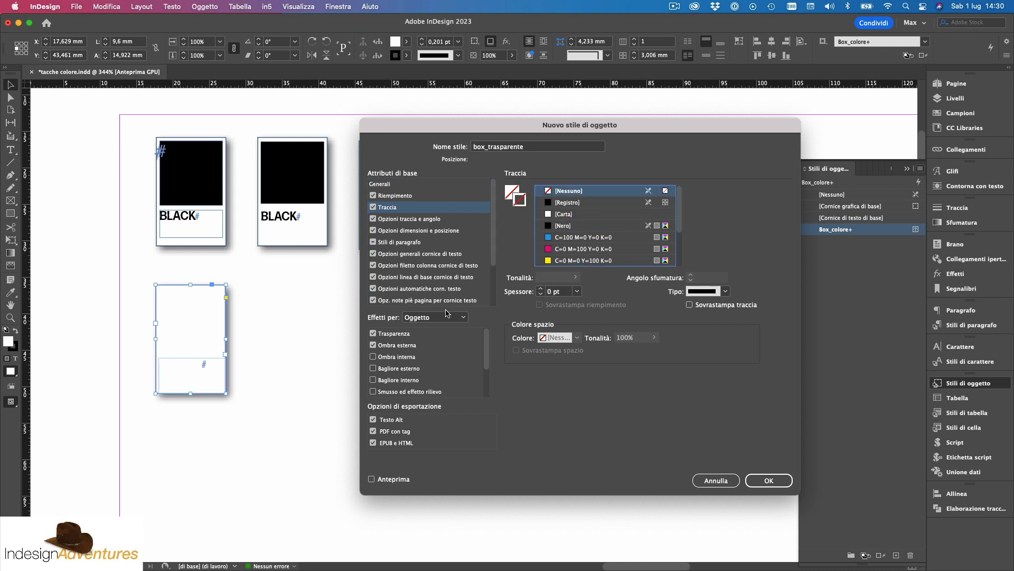
# - Turn off the drop shadow in the box_trasparente style and create the style
pyautogui.click(431, 346)
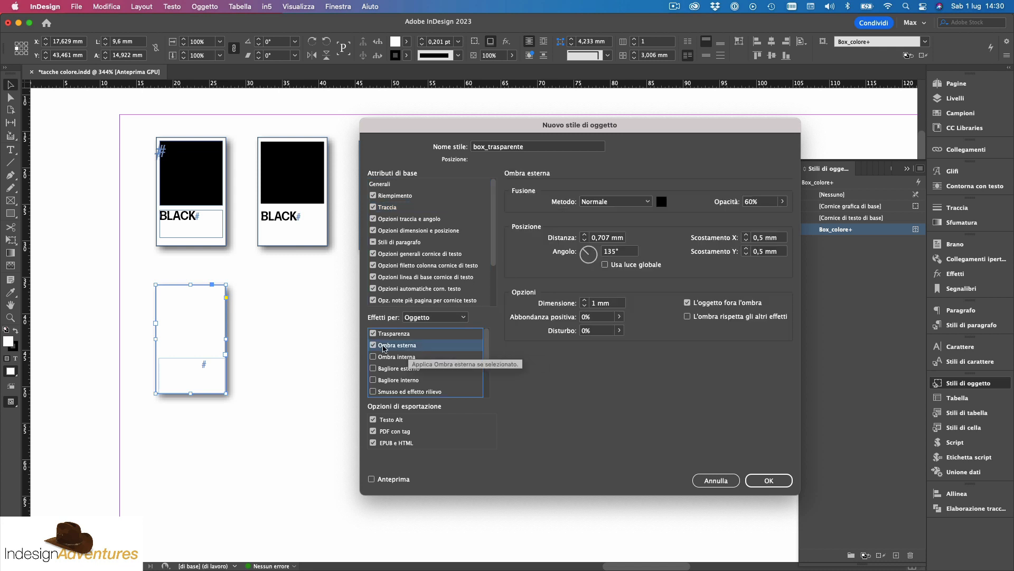
pyautogui.click(373, 345)
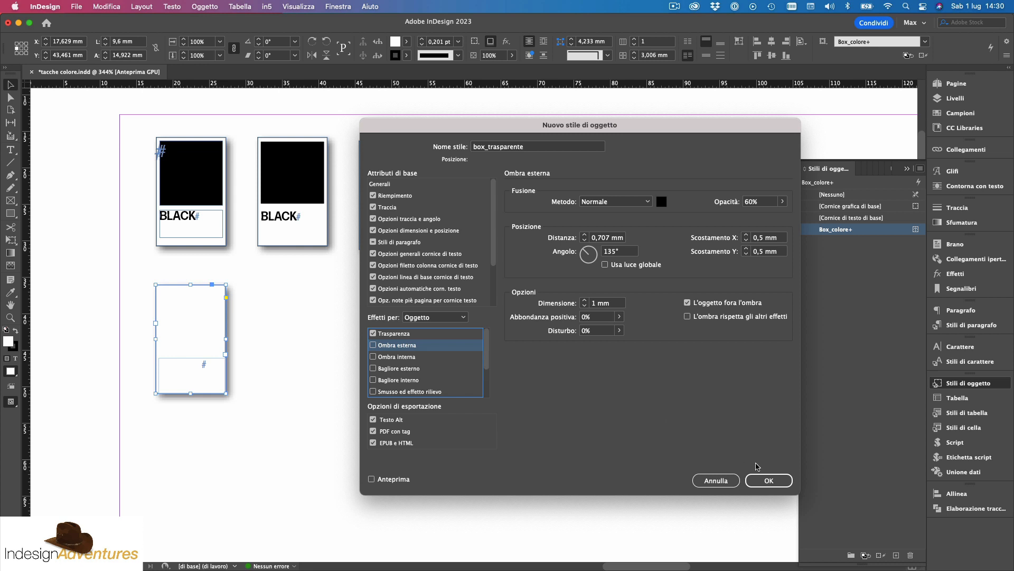
pyautogui.click(775, 485)
pyautogui.click(769, 481)
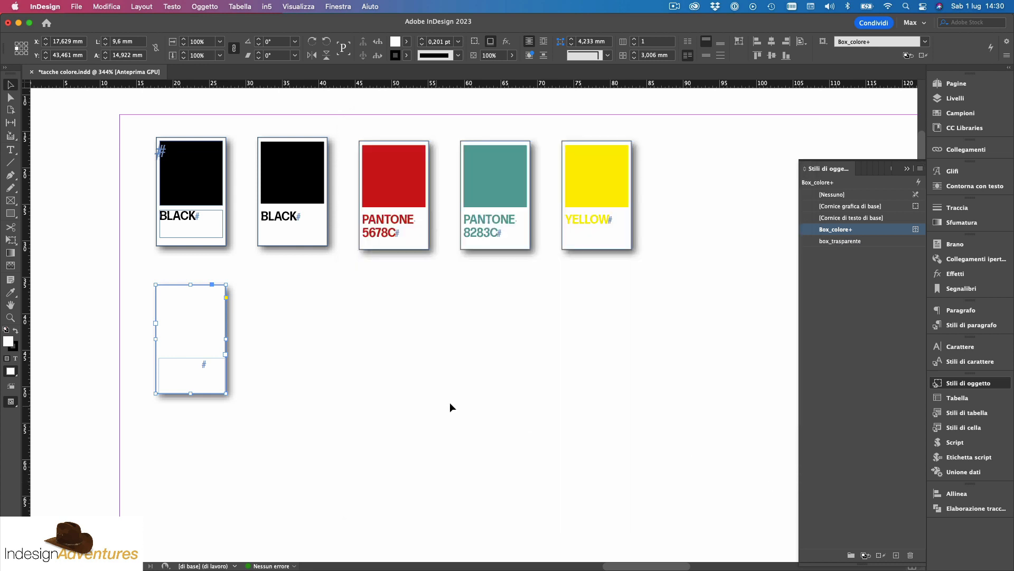
# - Apply the box_trasparente object style to the second-row card and deselect it
pyautogui.click(816, 241)
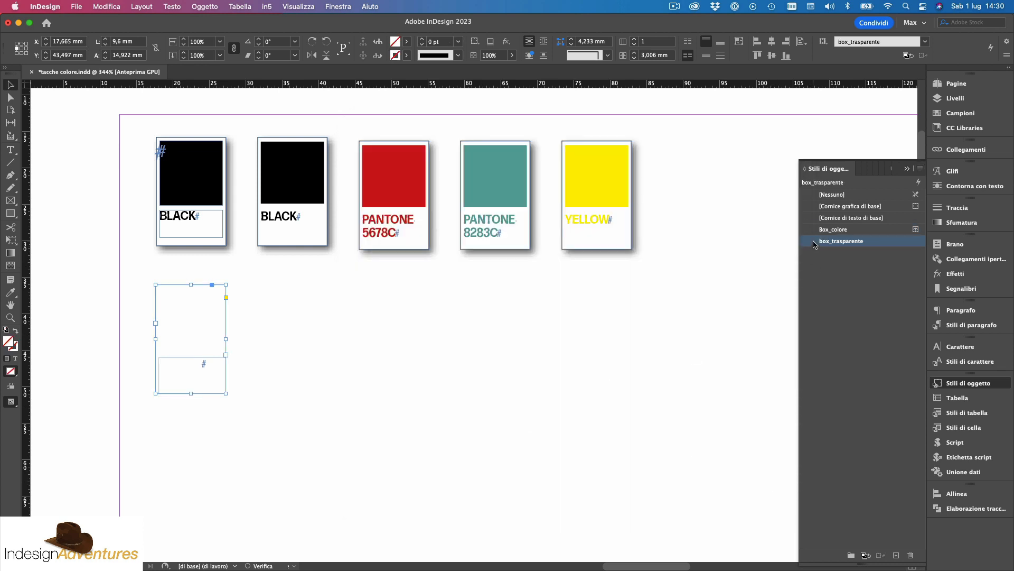
pyautogui.click(91, 180)
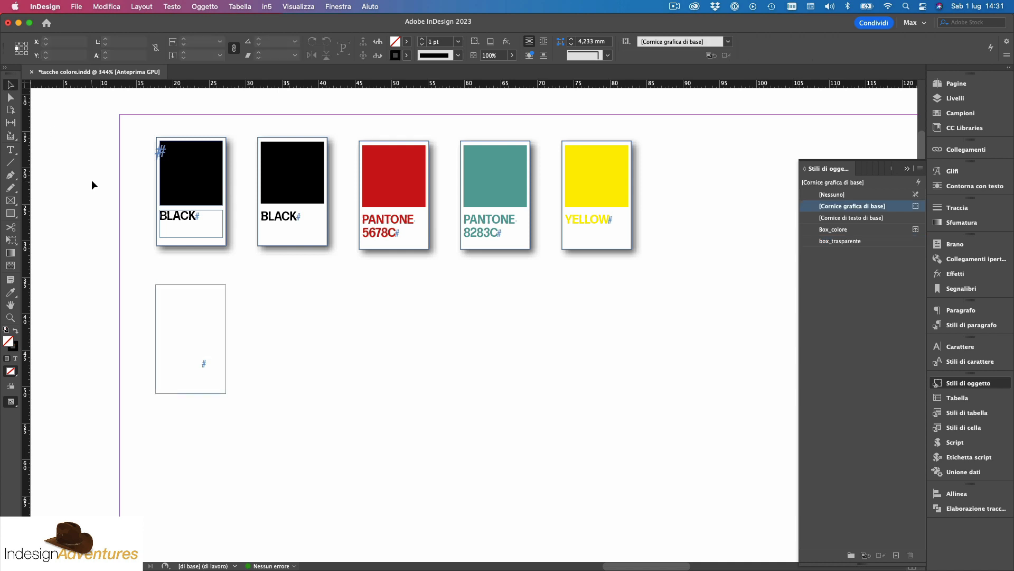
pyautogui.click(226, 325)
pyautogui.click(351, 325)
# - Align the top edges of the second black, red, teal and yellow cards in the upper row and deselect them
pyautogui.moveTo(148, 131); pyautogui.dragTo(676, 289)
pyautogui.moveTo(280, 129); pyautogui.dragTo(607, 196)
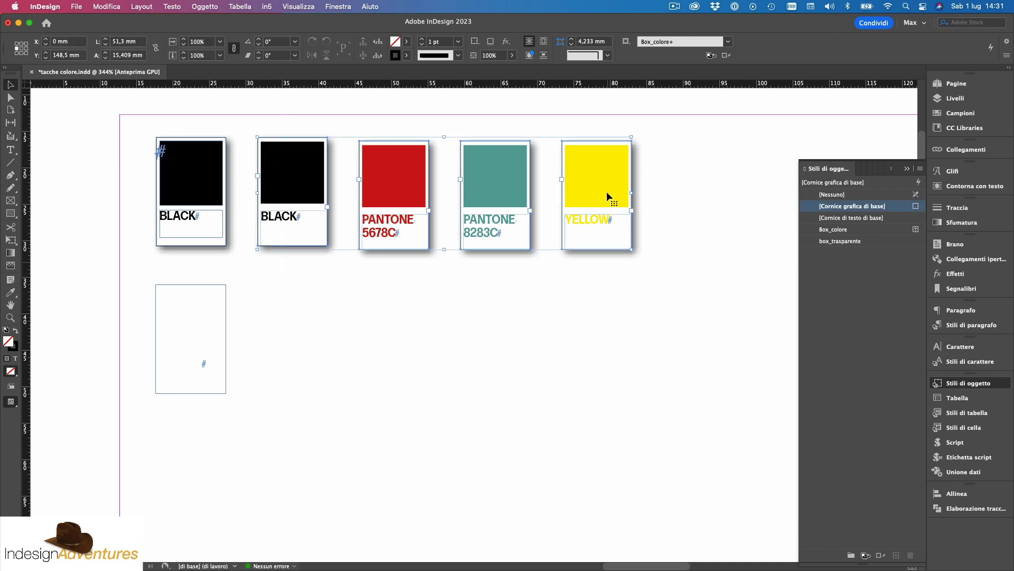
pyautogui.click(757, 55)
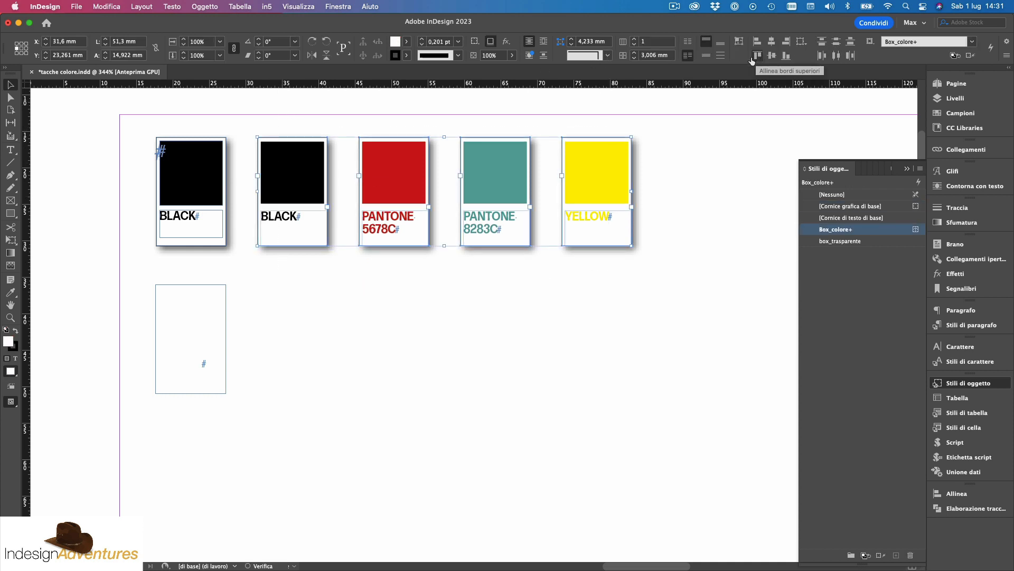
pyautogui.click(615, 295)
# - Apply the box_trasparente object style to the YELLOW card at the end of the upper row
pyautogui.click(616, 233)
pyautogui.click(833, 229)
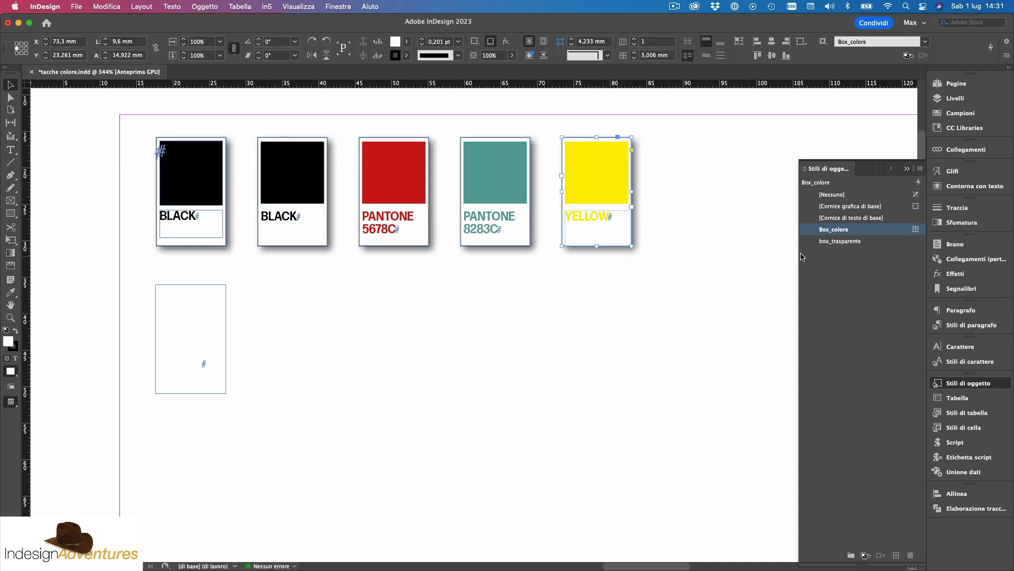
pyautogui.click(840, 241)
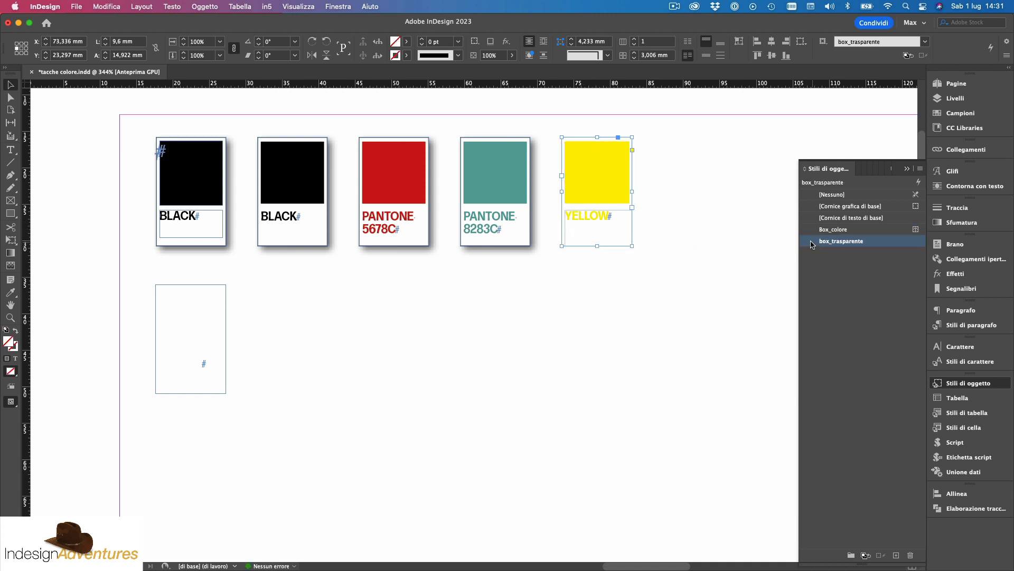
pyautogui.click(812, 243)
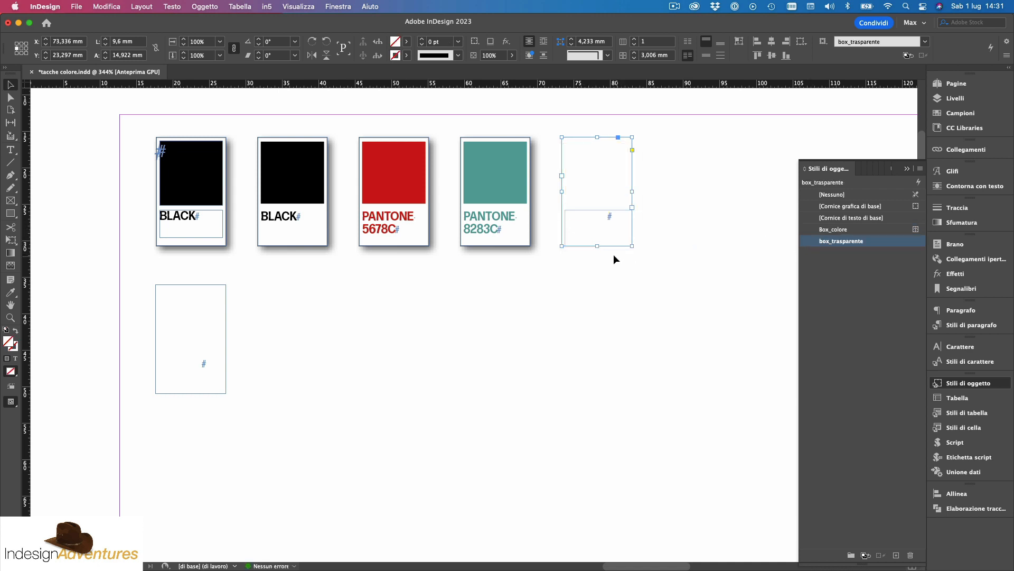
# - Apply the box_trasparente object style to the teal PANTONE 8283C card and deselect everything
pyautogui.click(511, 242)
pyautogui.click(849, 243)
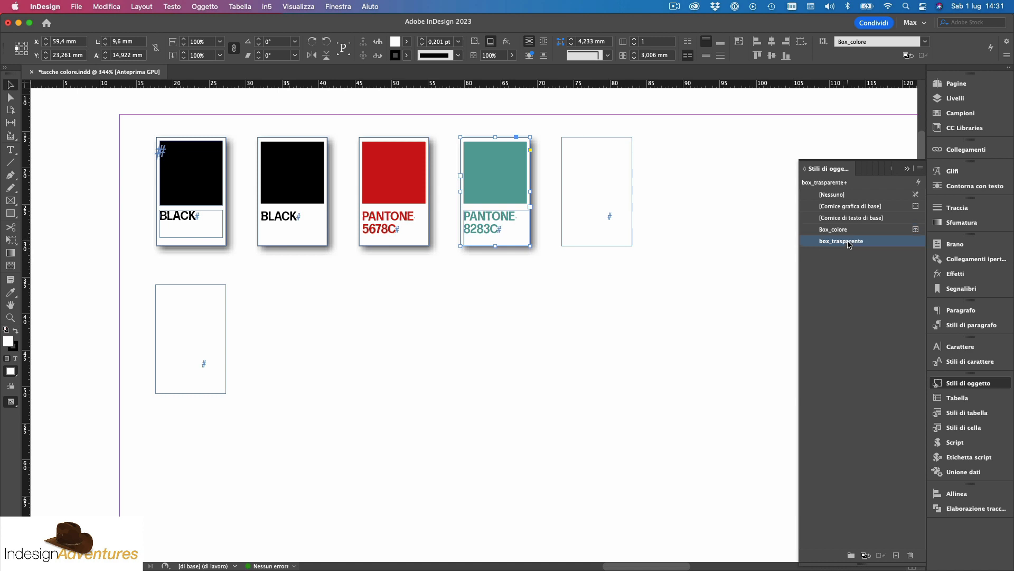
pyautogui.click(415, 235)
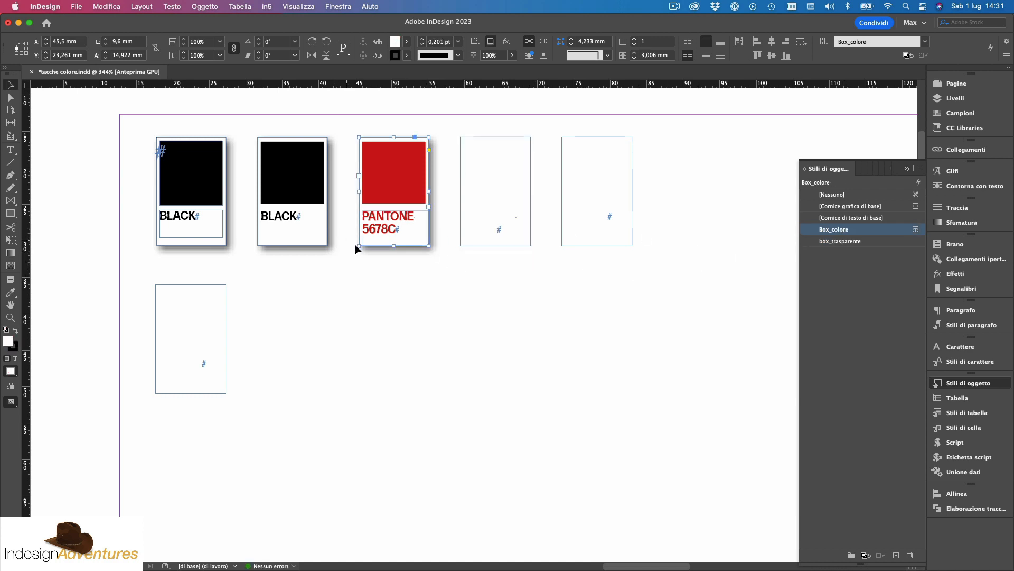
pyautogui.click(401, 288)
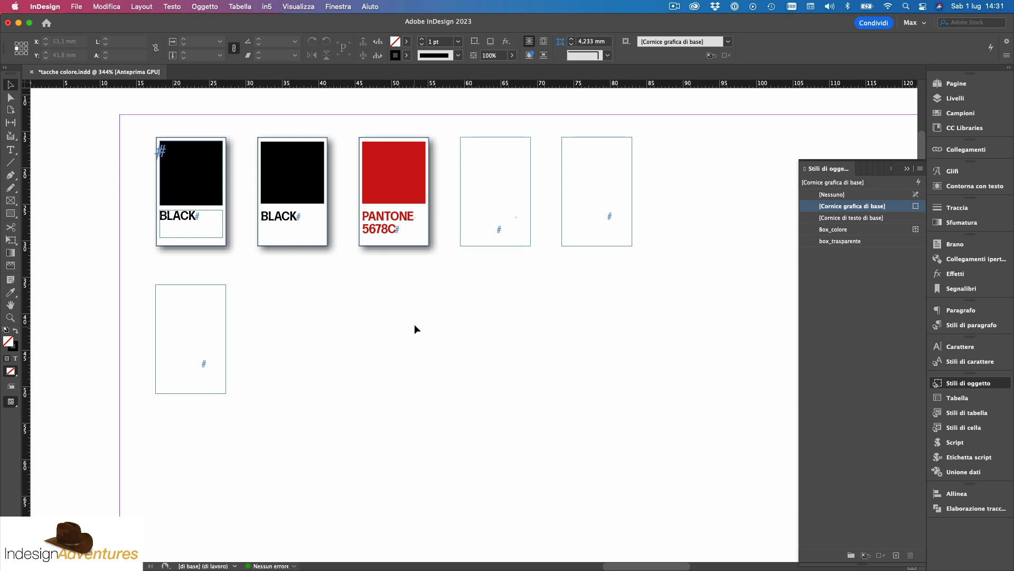